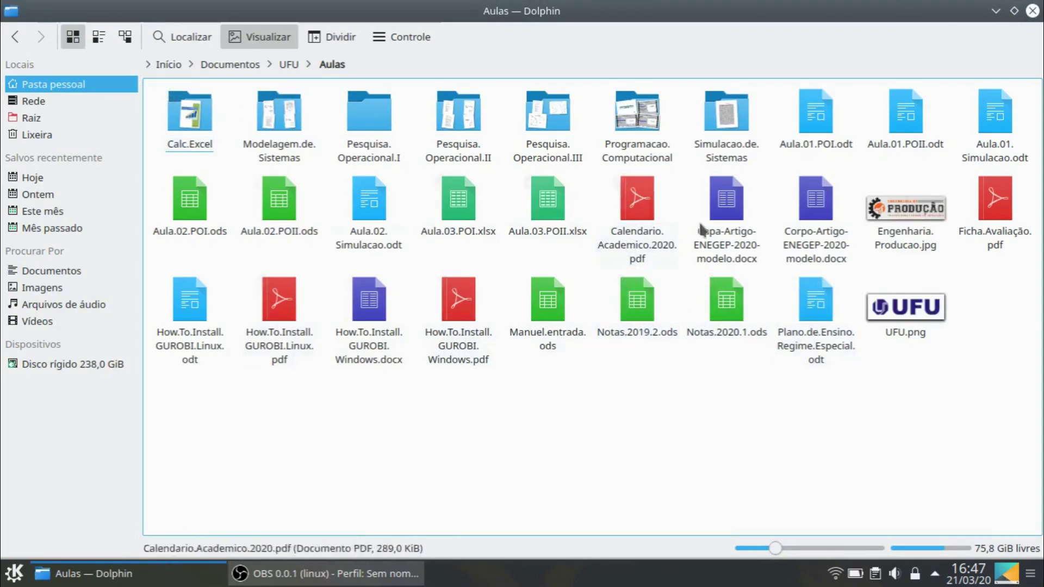
Open the lesson document Aula.02.Simulacao.odt at the section on collecting statistics
click(365, 234)
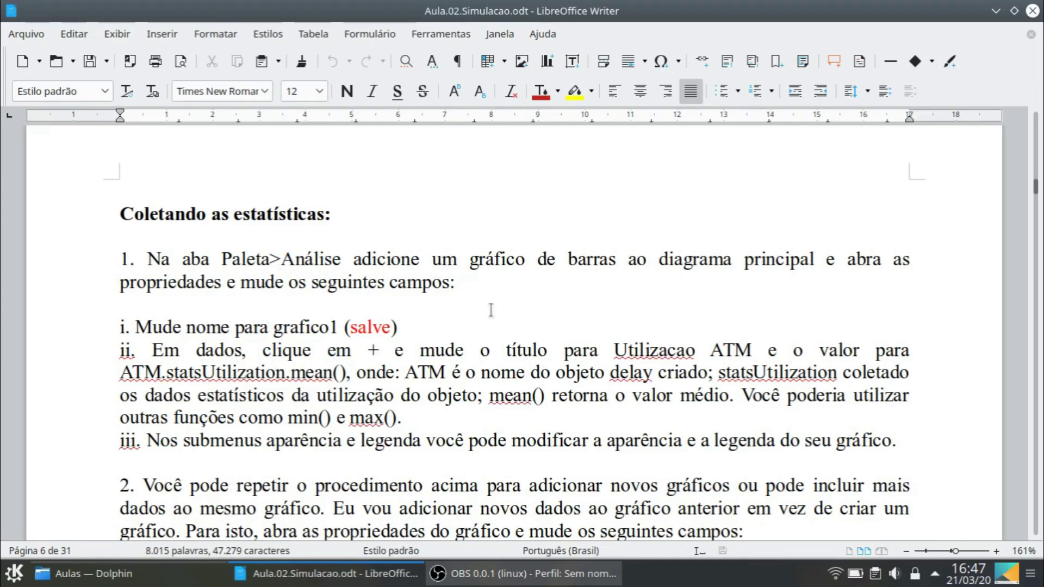
click(383, 348)
click(407, 283)
Open a terminal and launch AnyLogic with the command SWT_GTK3=0 ./anylogic/anylogic -vmargs -Xmx1024M
click(5, 579)
click(140, 236)
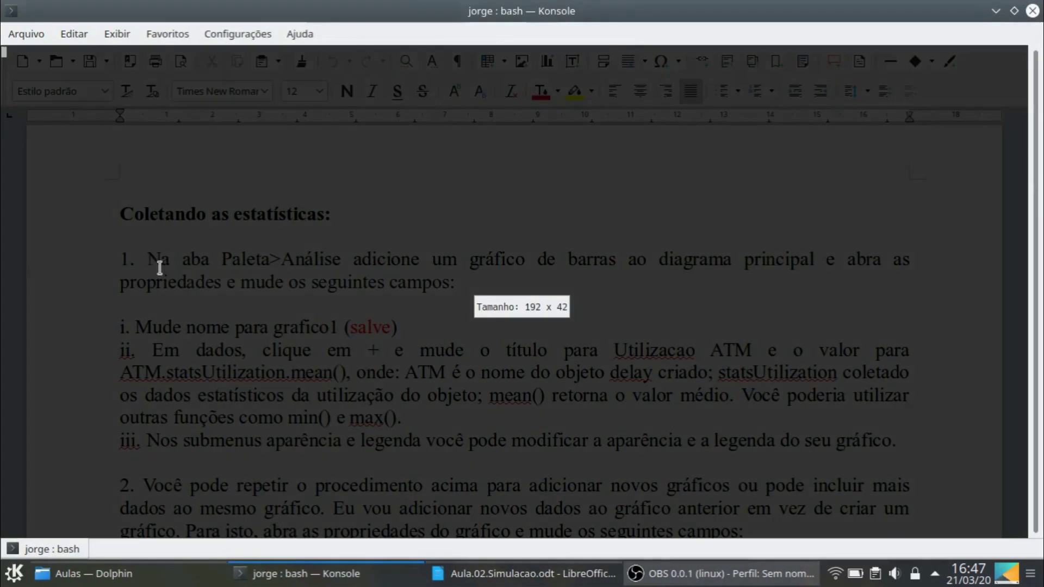
text(sudo apt update && sudo apt upgrade -y && sudo apt autoremove && sudo apt autoclean)
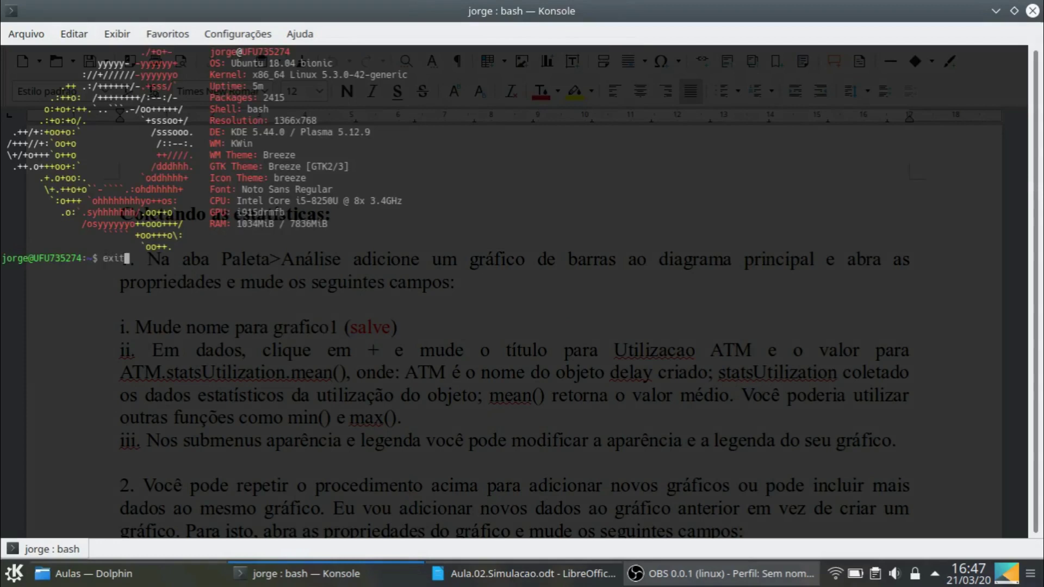
key(ctrl+u)
text(SWT_GTK3=0 ./anylogic/anylogic -vmargs -Xmx1024M)
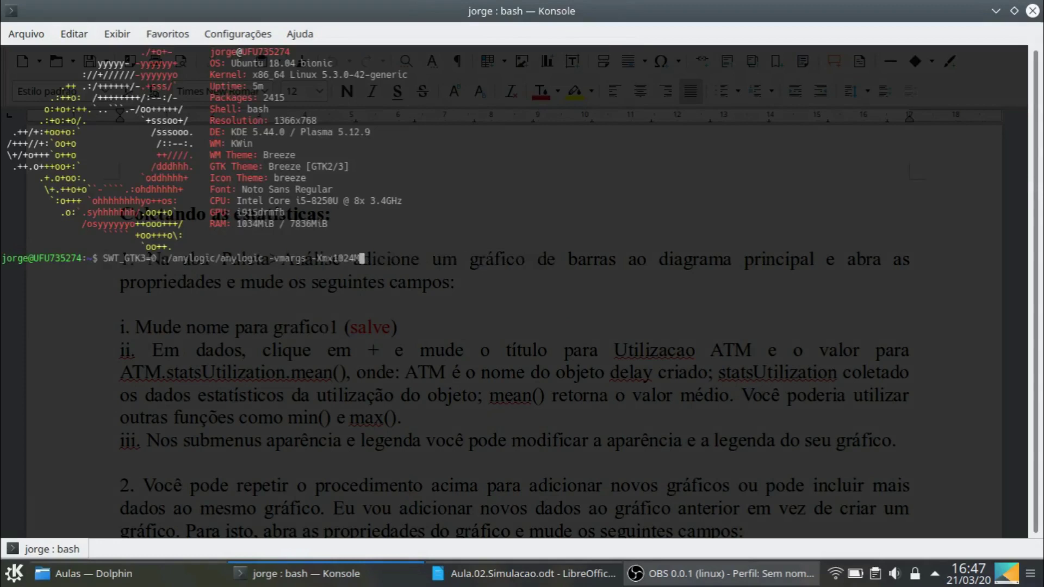
key(Return)
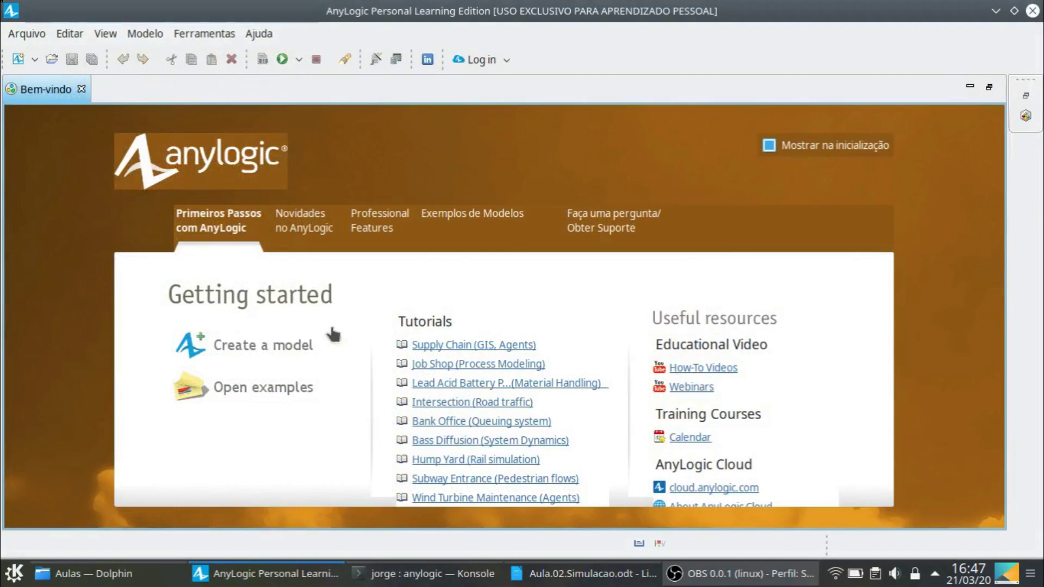
Close the welcome page and open the model Bank.alp from the Models/Bank folder
click(81, 88)
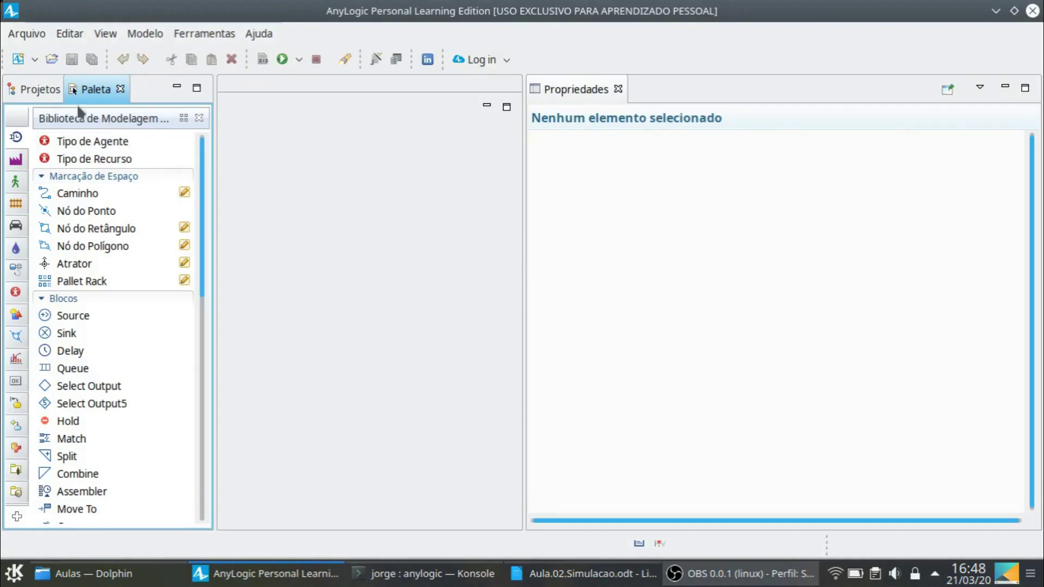
click(31, 92)
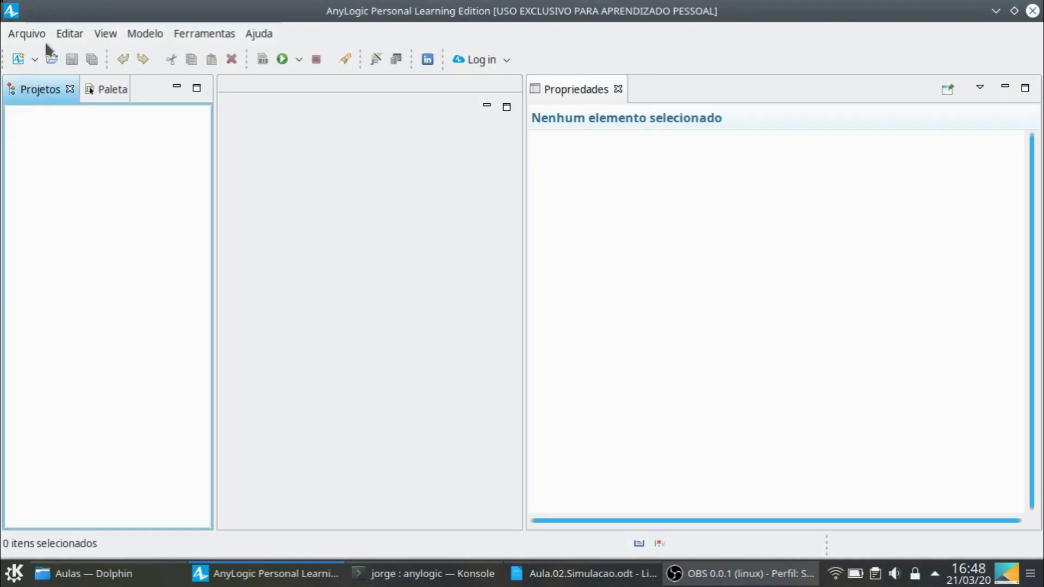
click(26, 34)
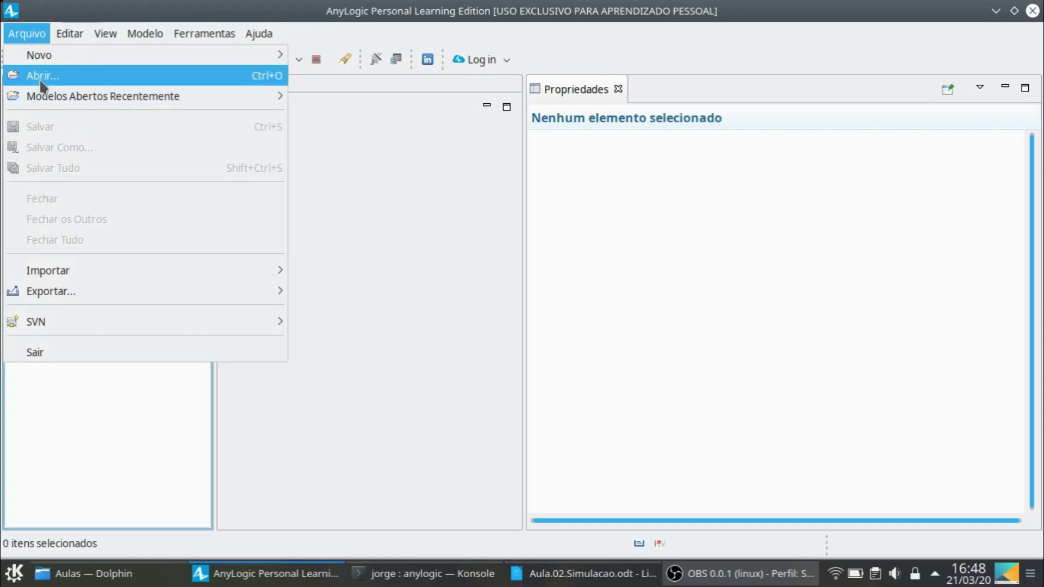
click(42, 81)
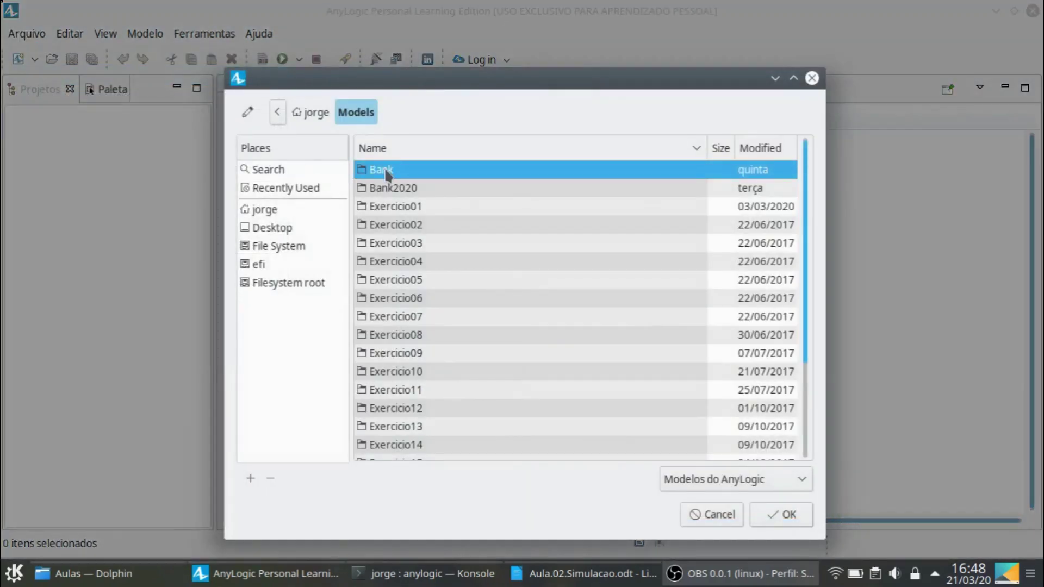
click(385, 170)
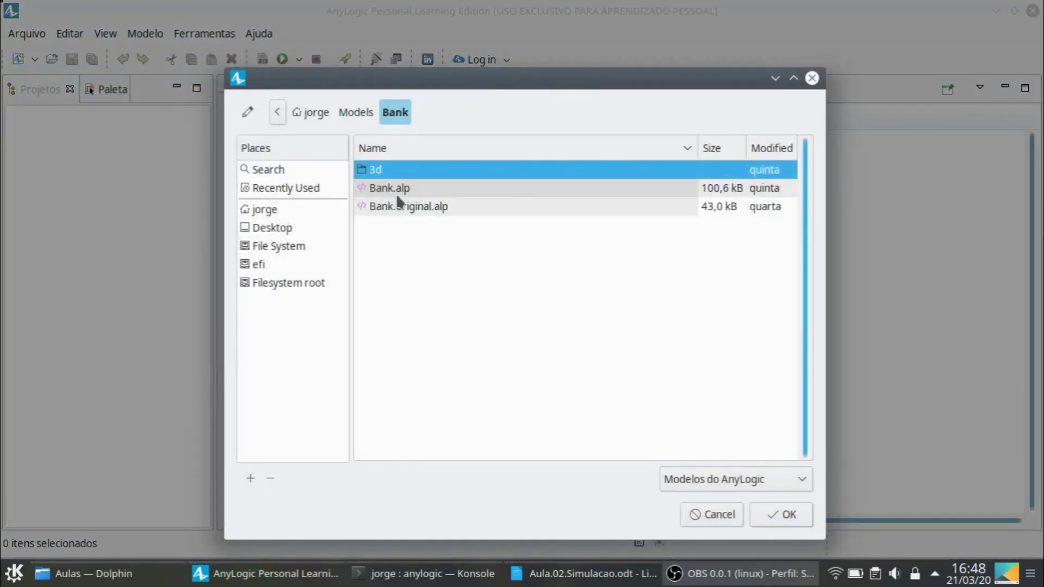
click(395, 188)
click(771, 515)
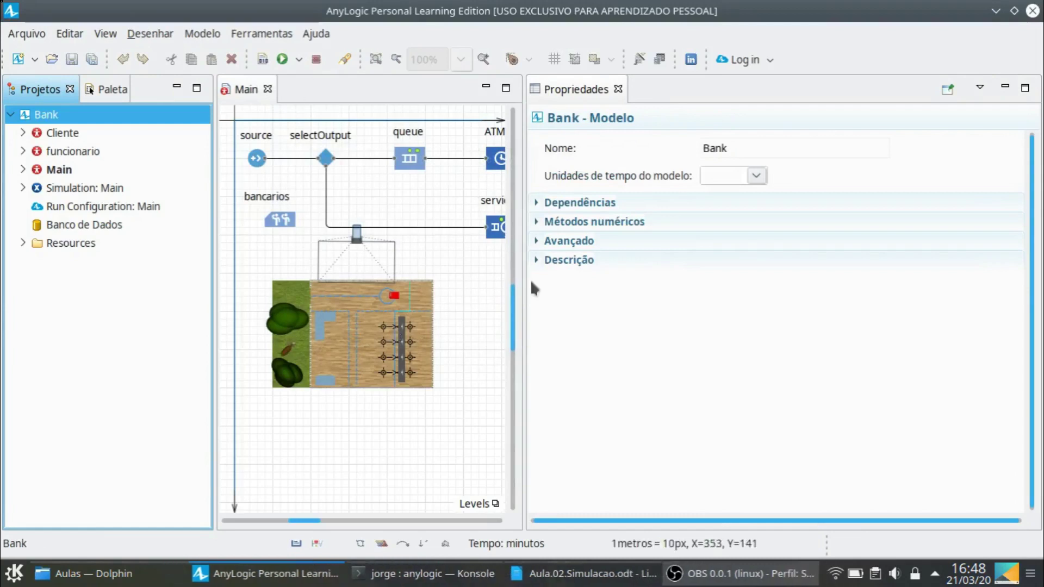
Enlarge the Main diagram area by closing the properties view, and check the free space below the 3D window
drag(523, 314, 668, 293)
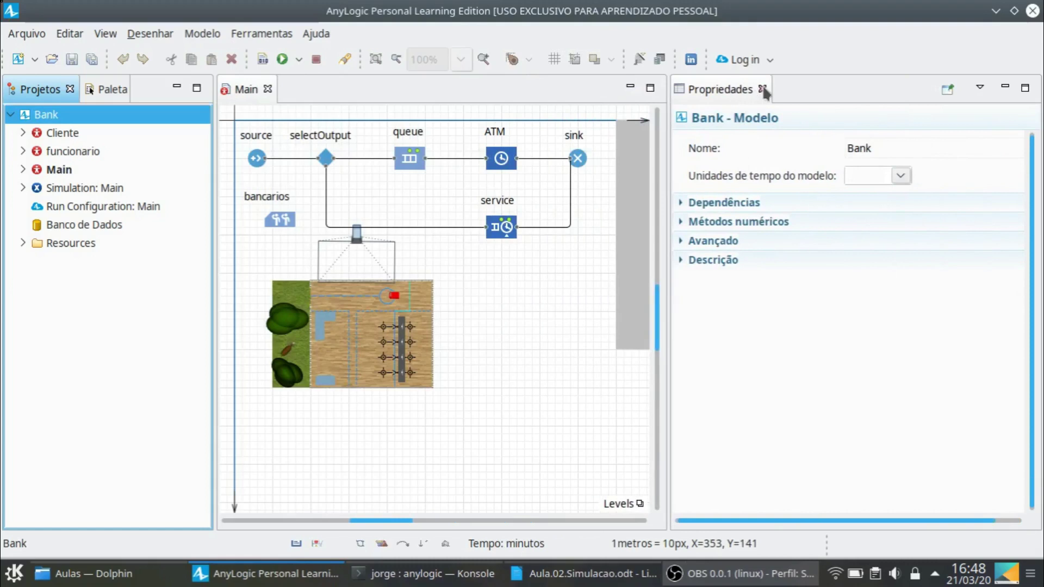
click(762, 89)
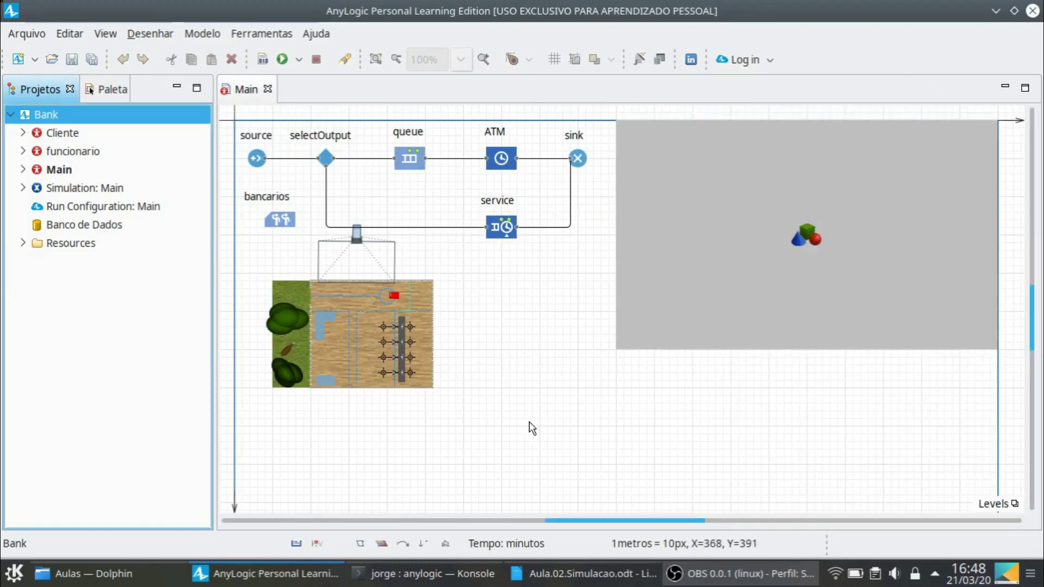
scroll(641, 386, down, 1)
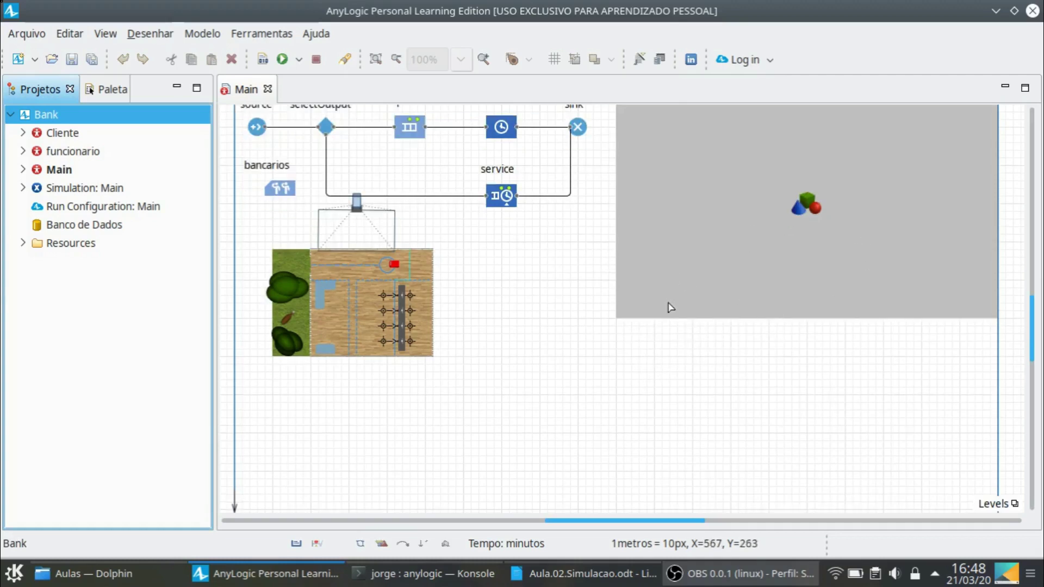
scroll(610, 356, down, 3)
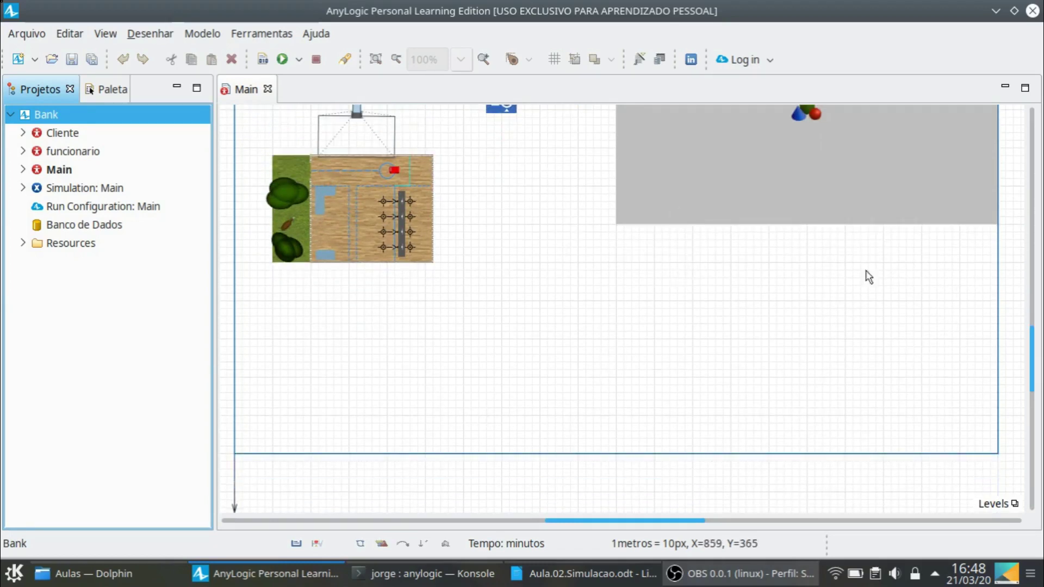
scroll(595, 415, up, 6)
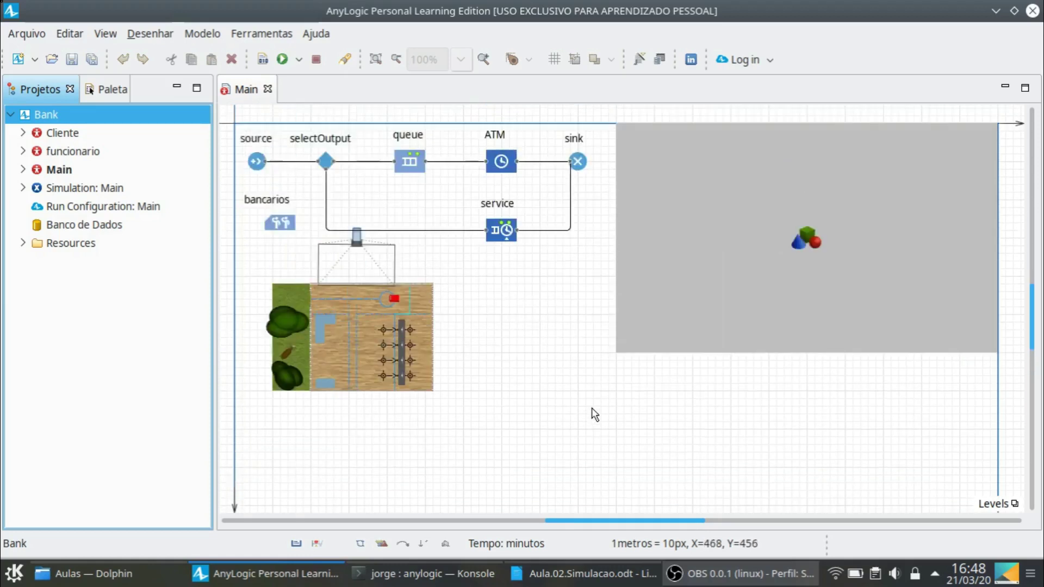
scroll(594, 414, down, 2)
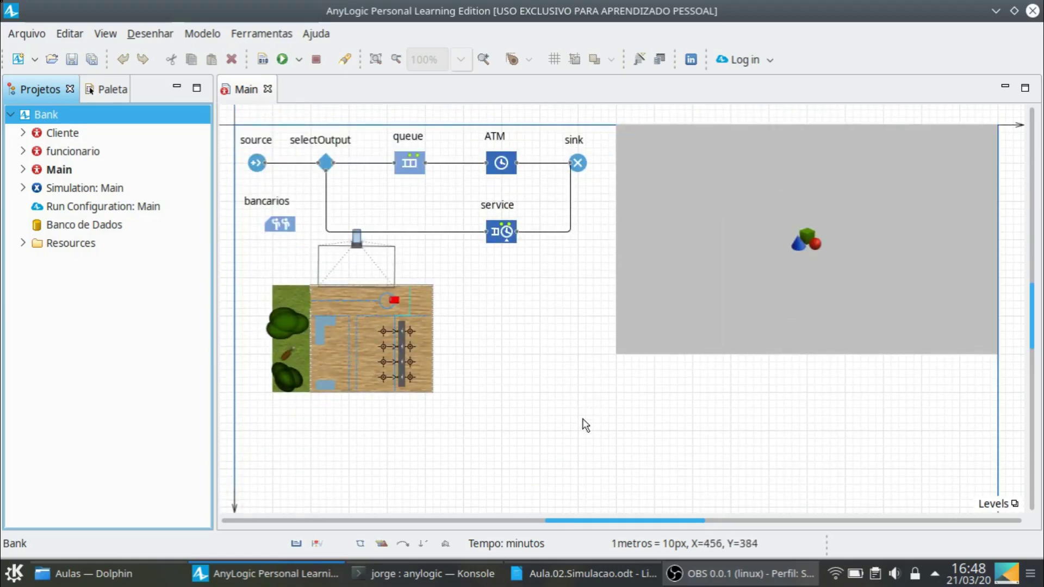
Add a bar chart from the Análise library to the Main diagram, flush against the lower edge of the 3D window
click(103, 91)
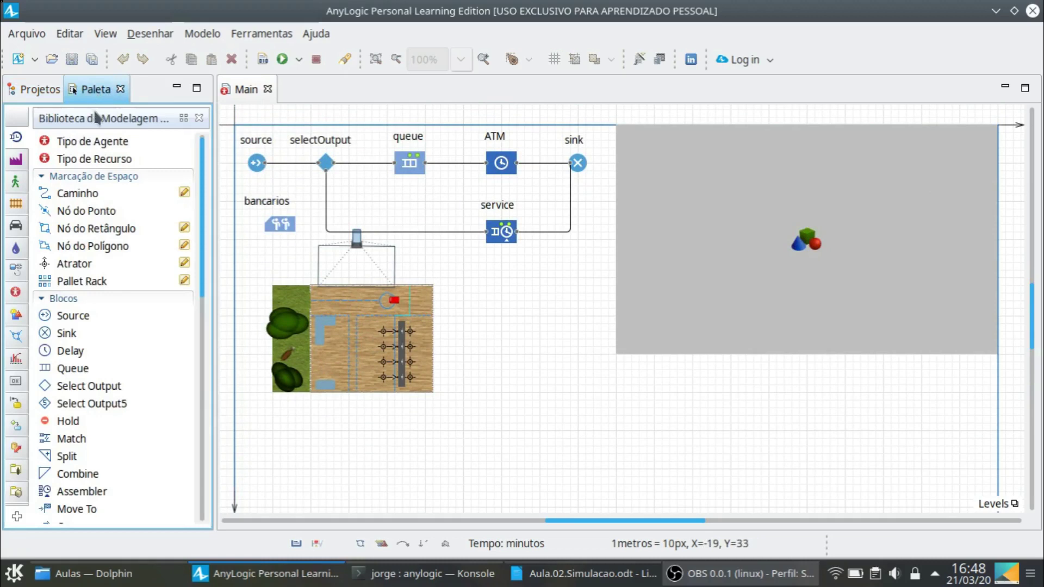
mouse_move(21, 341)
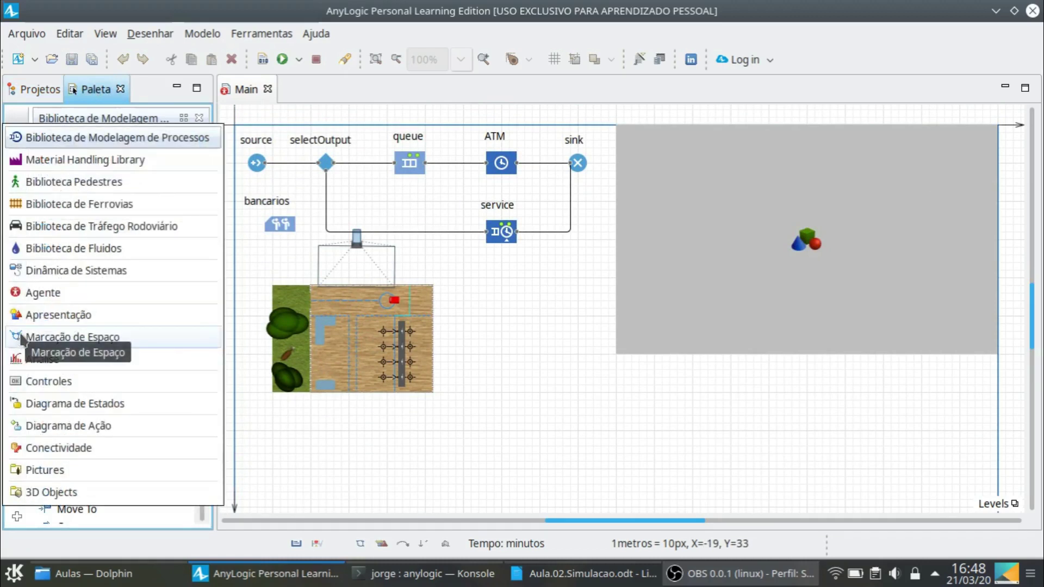
click(40, 362)
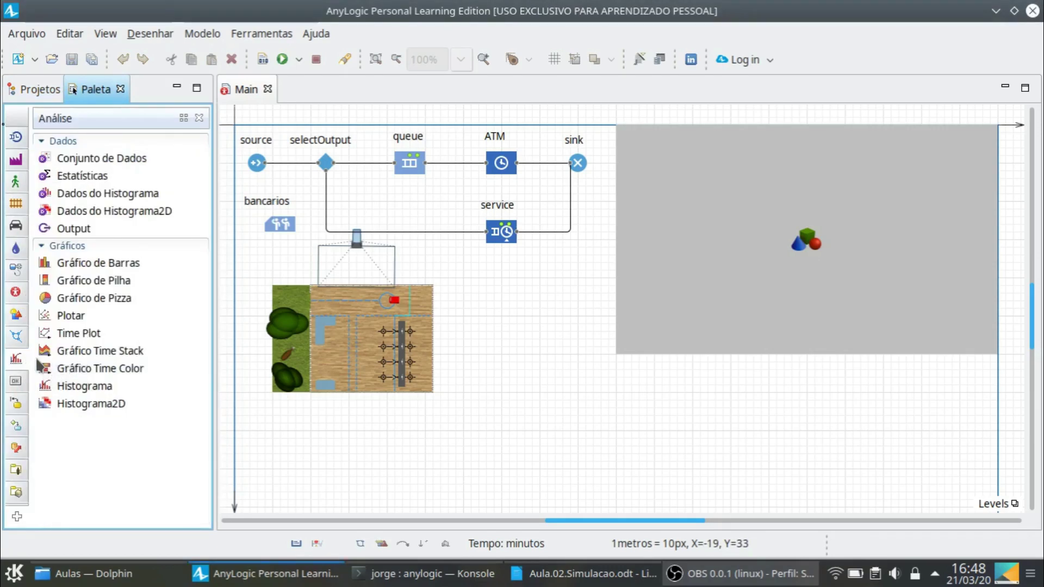
drag(48, 266, 798, 362)
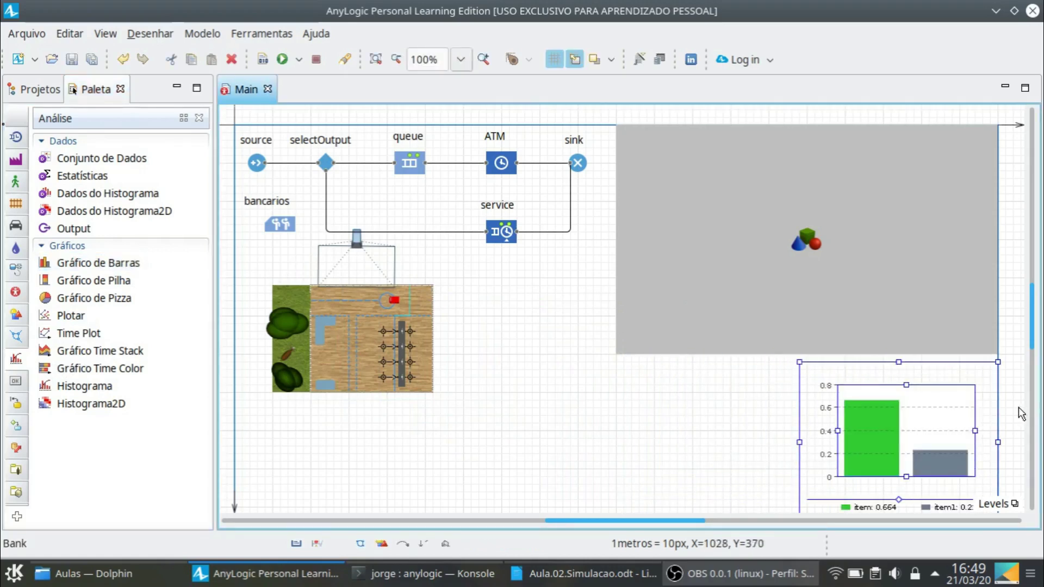
scroll(1018, 410, down, 3)
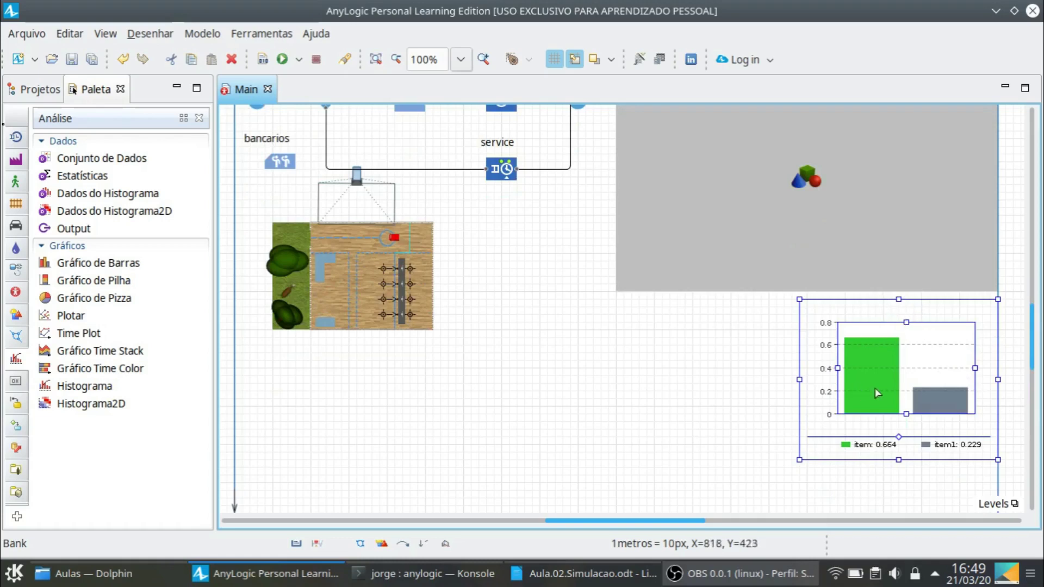
drag(908, 392, 906, 373)
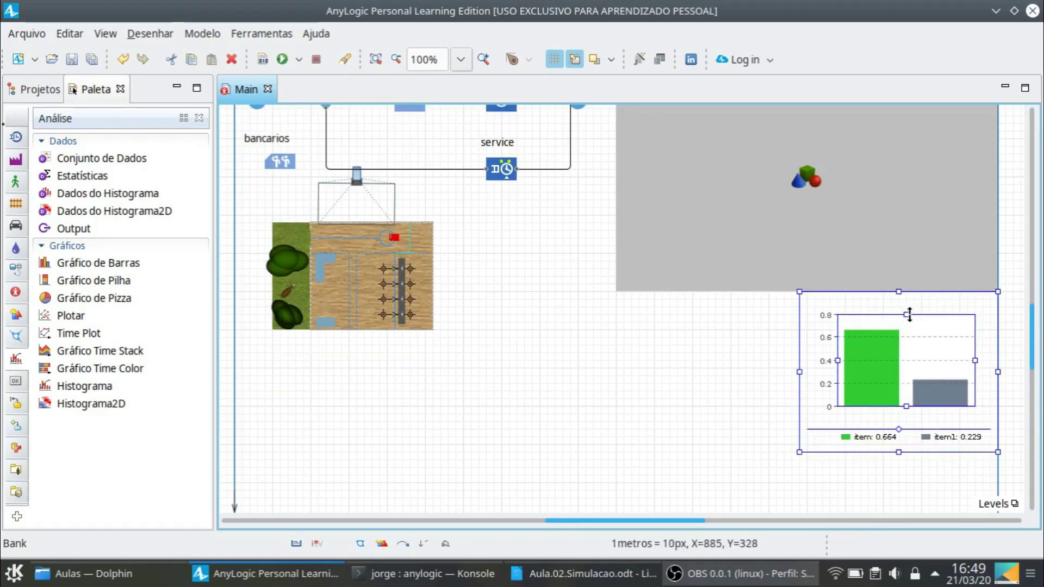
Enlarge the bar chart's plot area within its frame and move the legend up close beneath it
drag(907, 315, 906, 292)
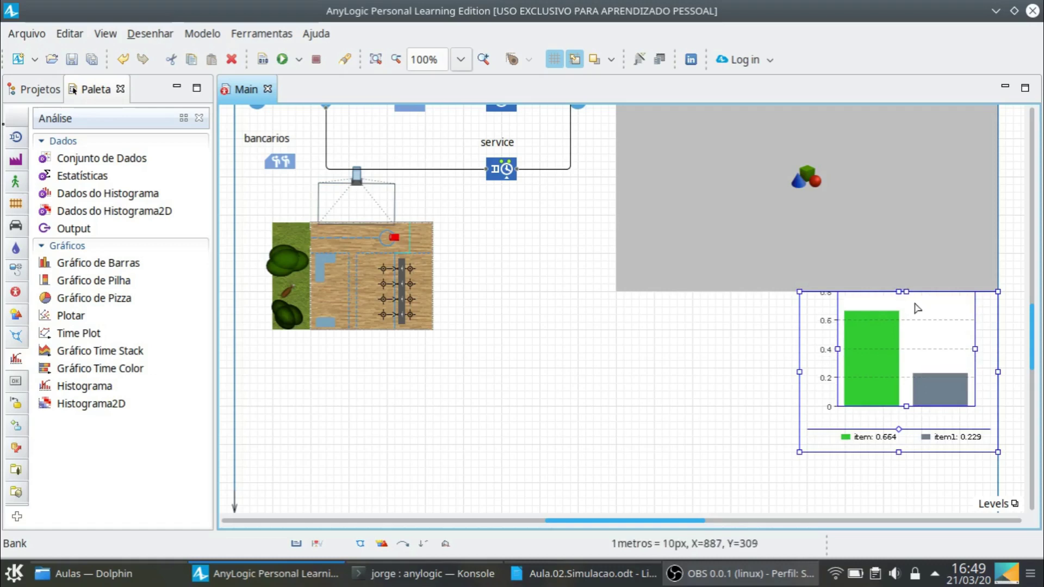
mouse_move(974, 349)
mouse_down()
mouse_move(996, 348)
mouse_move(983, 349)
mouse_up()
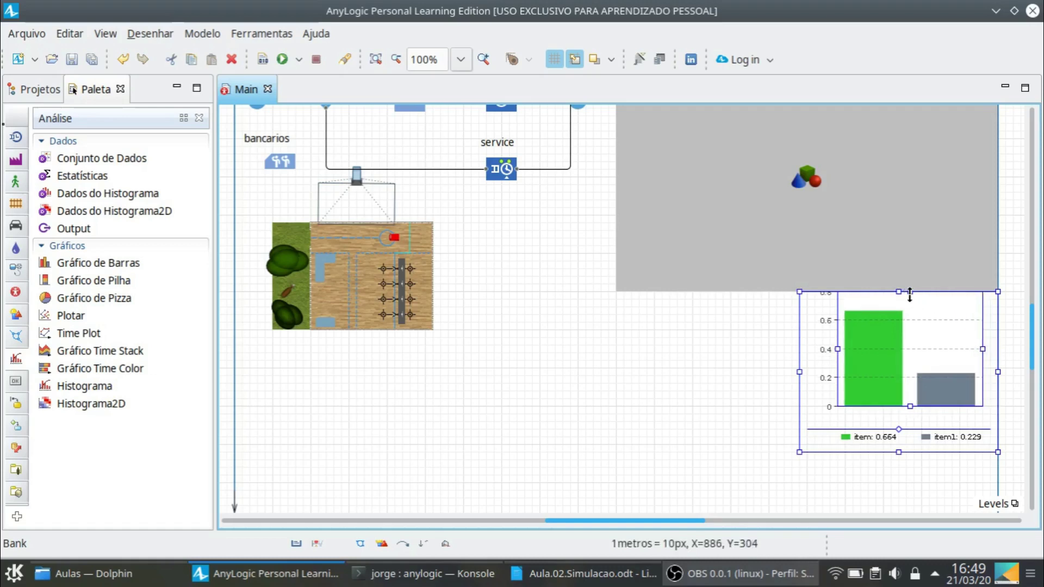
drag(910, 293, 910, 300)
drag(838, 353, 822, 352)
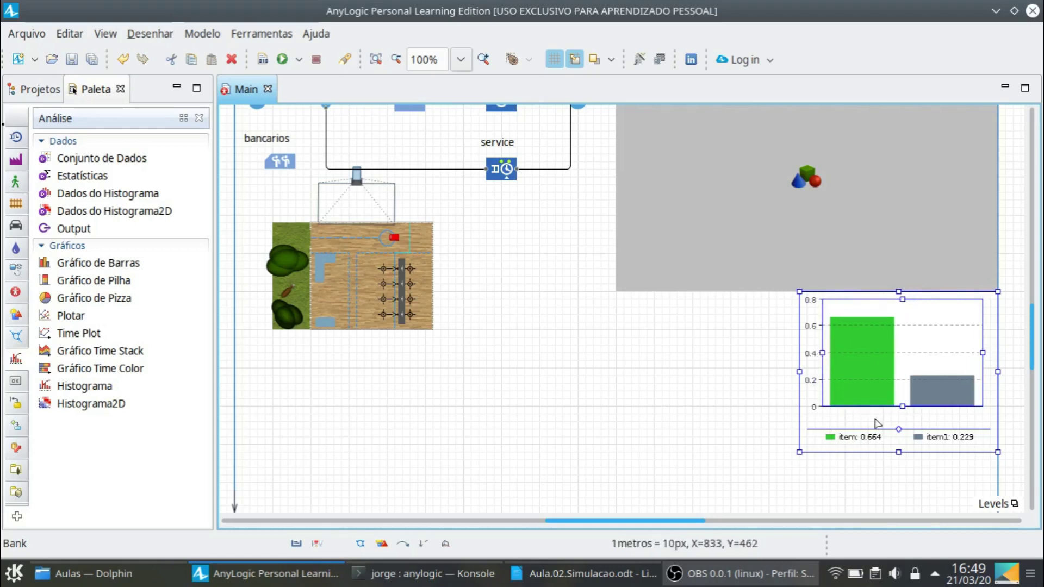
drag(898, 429, 903, 406)
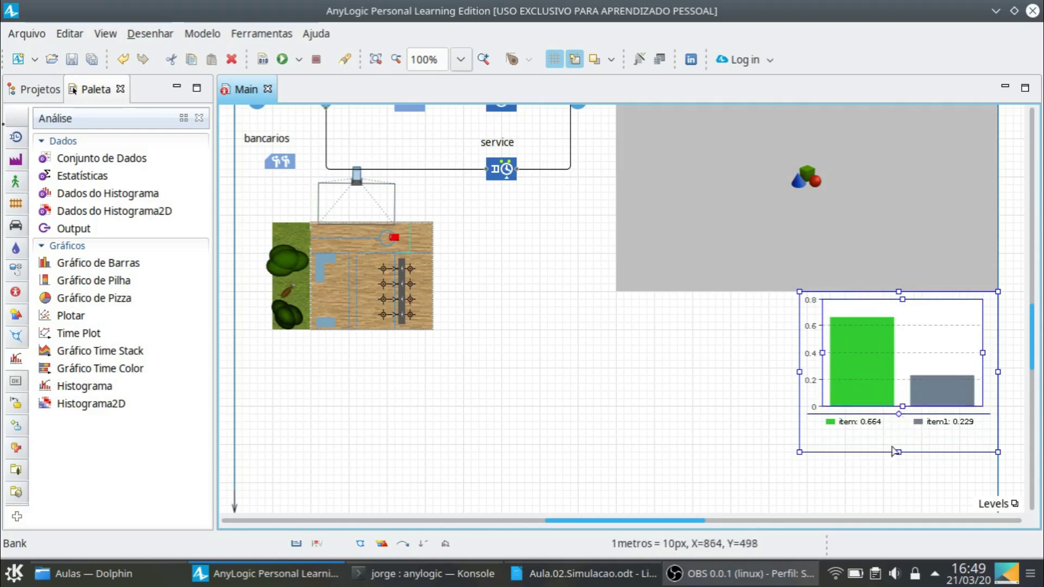
Show the properties view again, rename the bar chart as grafico1 and save all changes
click(106, 34)
click(130, 75)
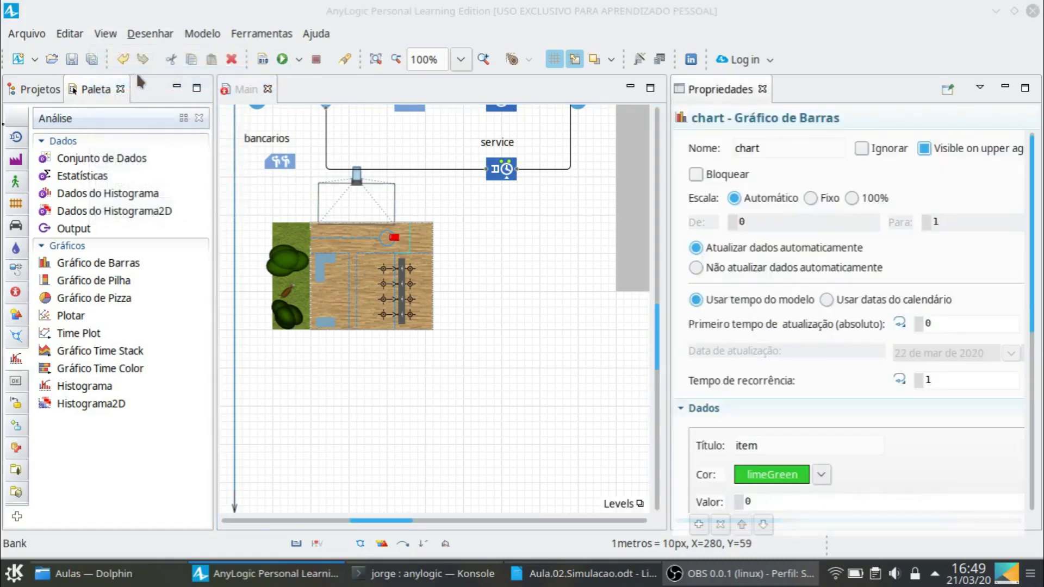
click(773, 151)
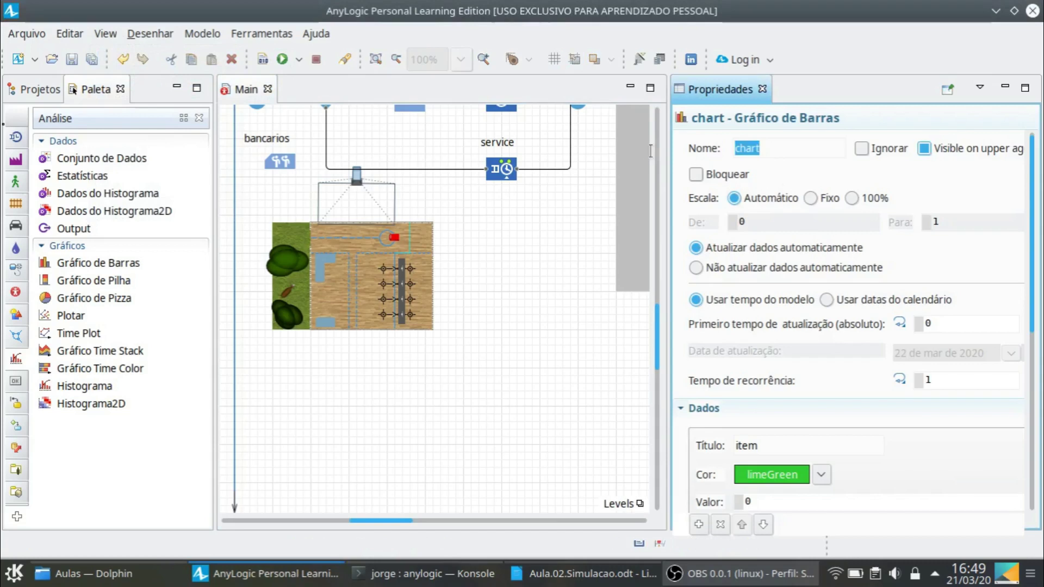
text(grafico1)
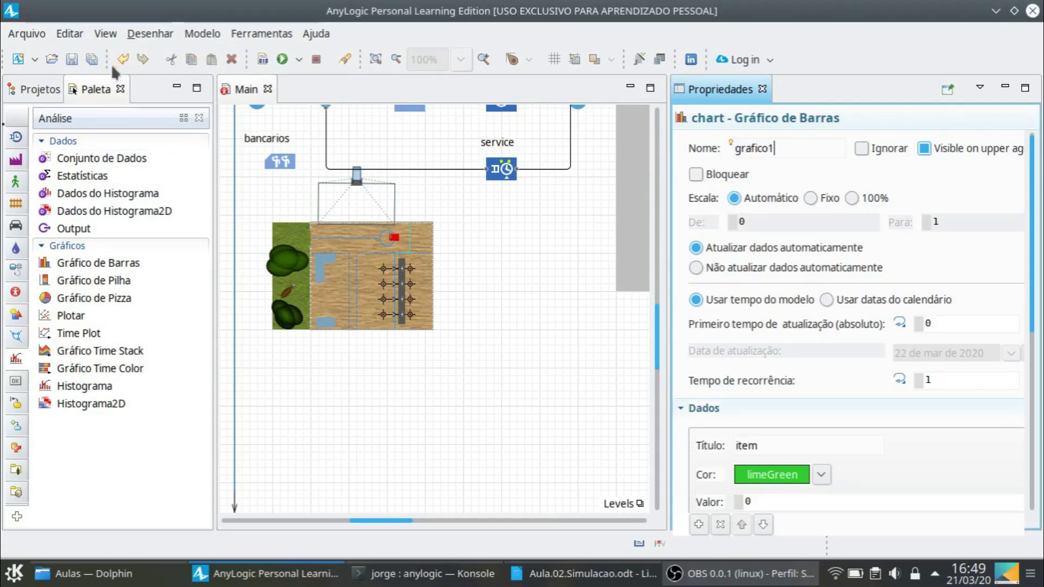
click(92, 59)
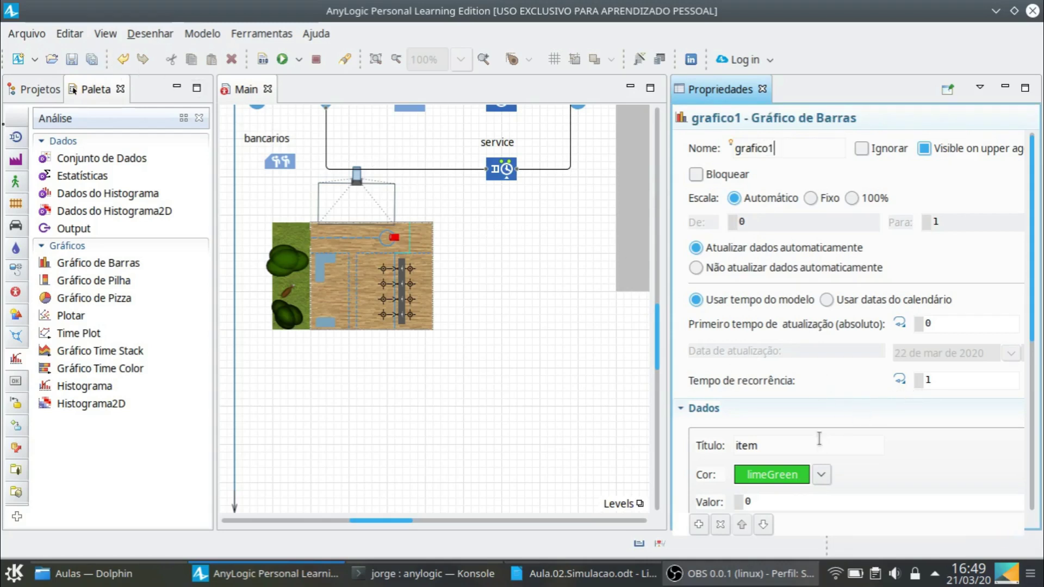
Set the title of grafico1's data item to Utilização ATM and check the ATM block in the flowchart
scroll(858, 406, down, 2)
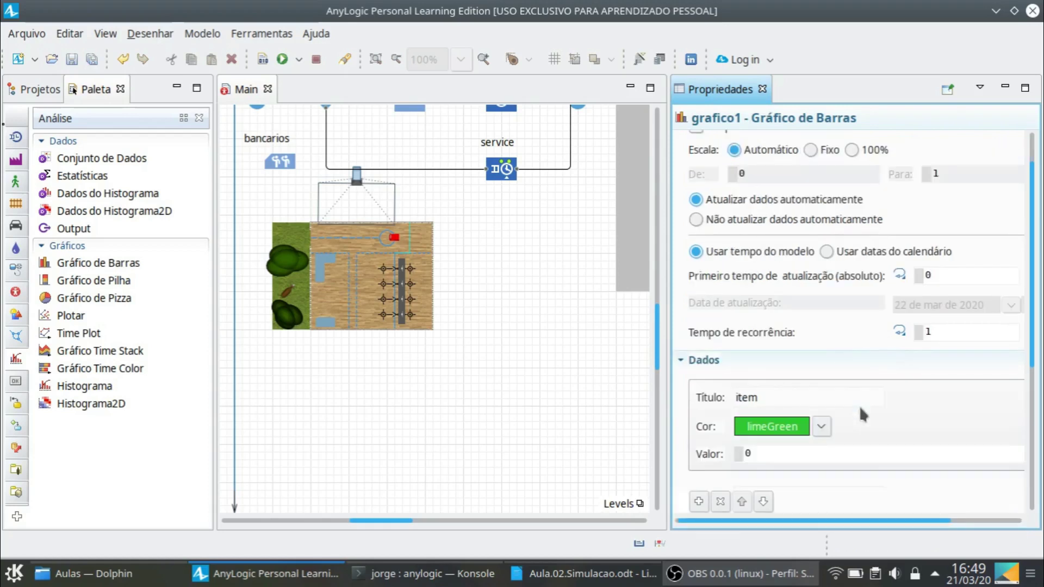
click(769, 395)
text(Utilizaçao)
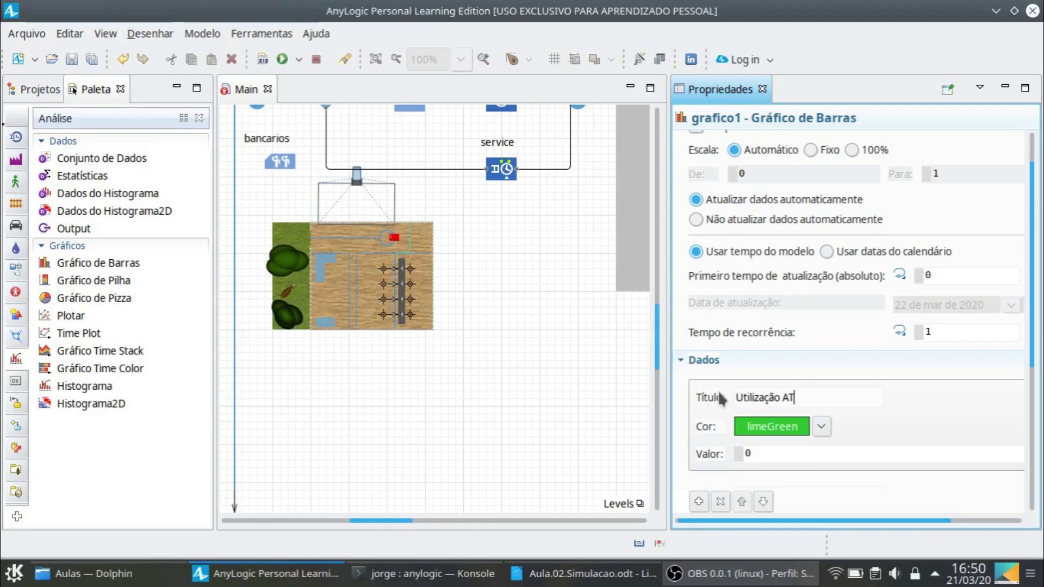
scroll(535, 242, up, 2)
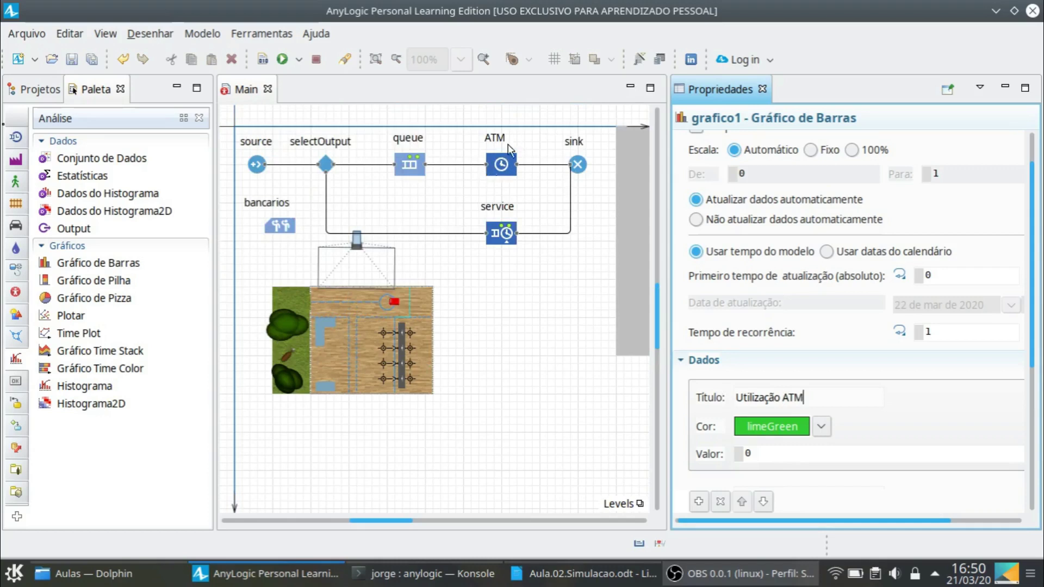
Colour the Utilização ATM data item green and set its value to ATM.statsUtilization.mean()
click(821, 426)
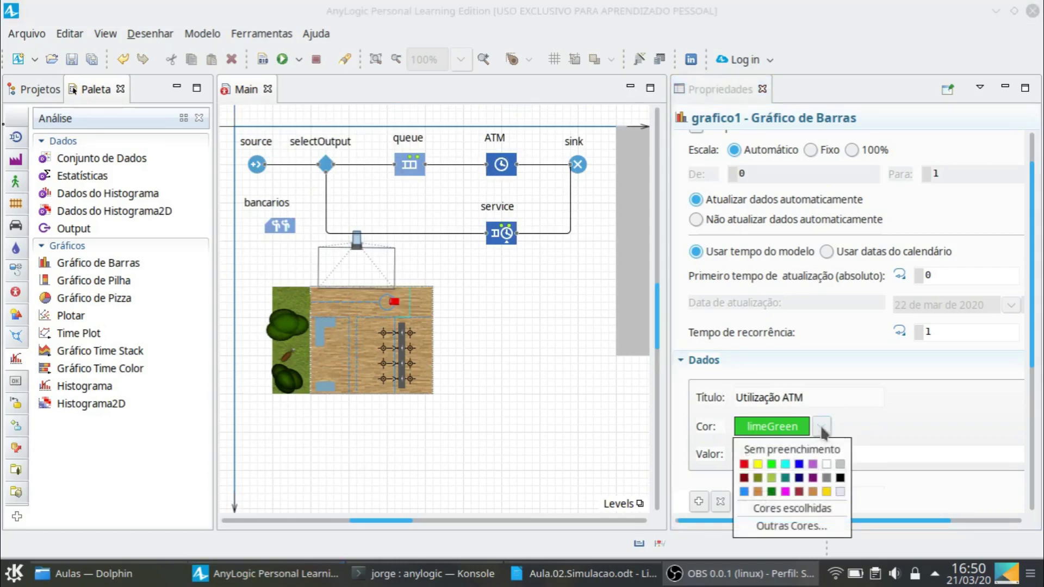
click(772, 491)
double_click(748, 453)
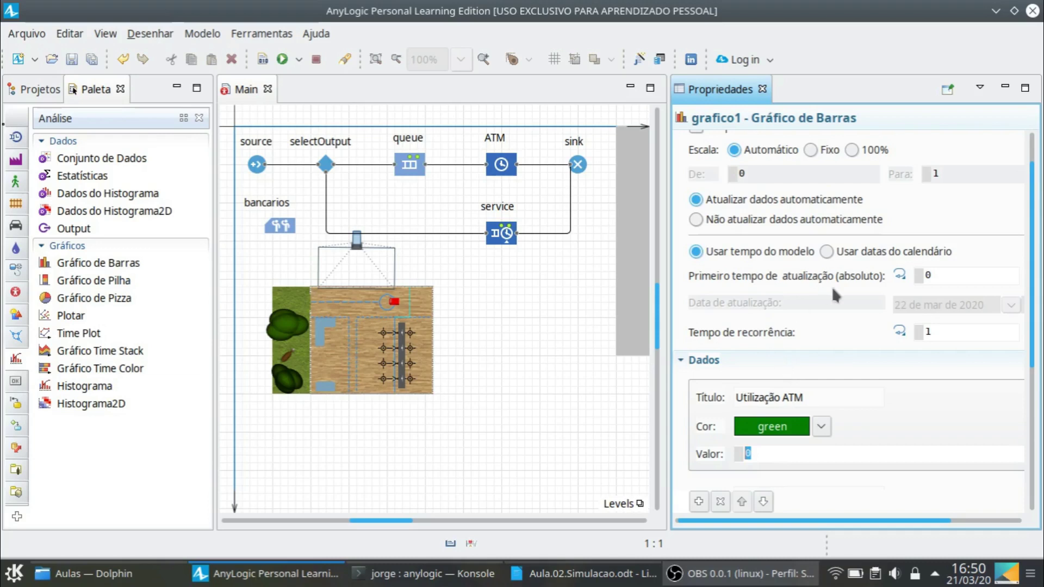
text(A)
text(.statsUtili)
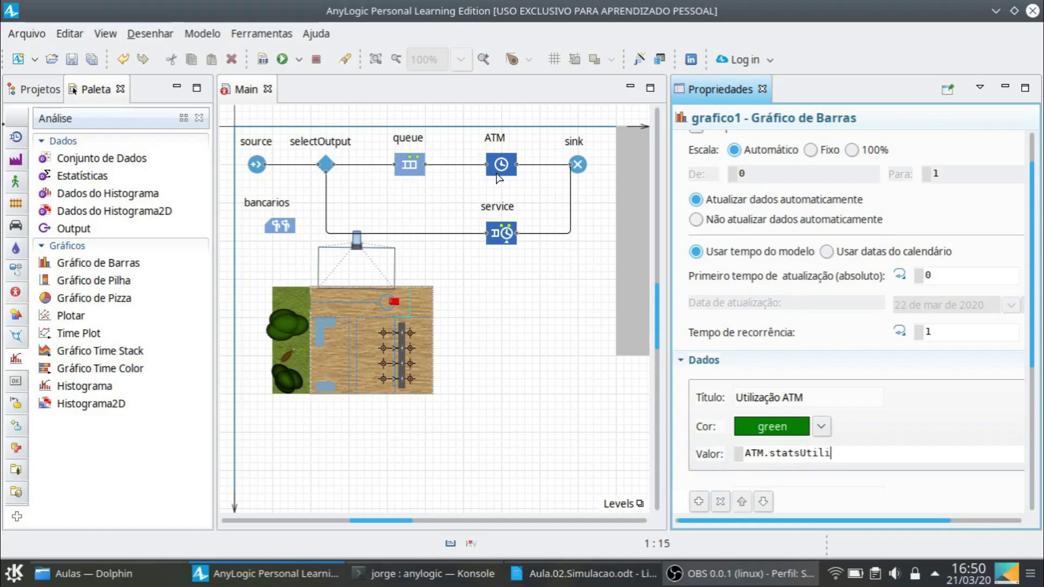
text(zation.mean())
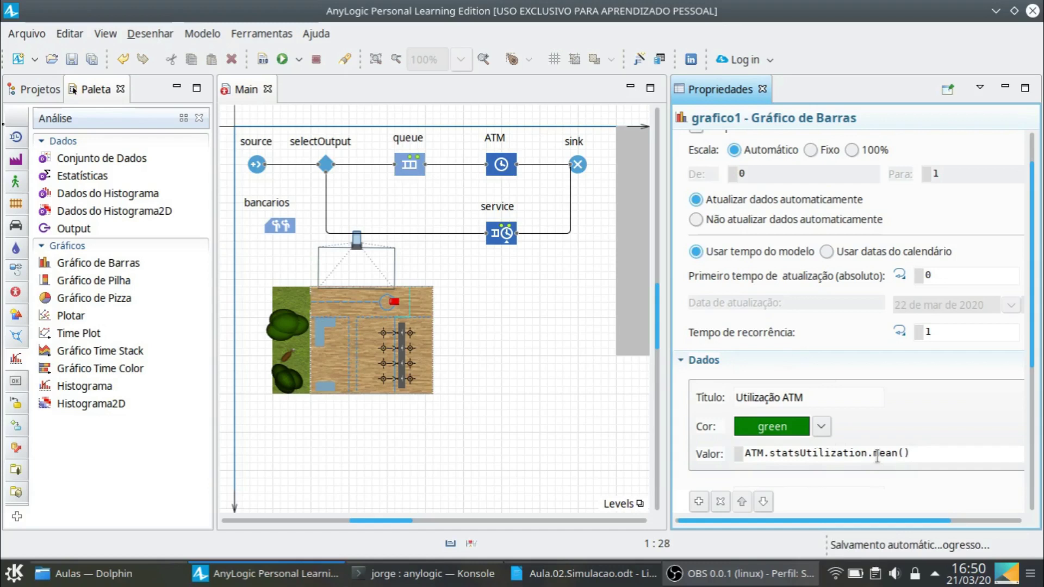
drag(877, 456, 885, 456)
text(i)
key(BackSpace)
key(Delete)
text(ax)
key(shift+Left)
key(shift+Left)
text(ean)
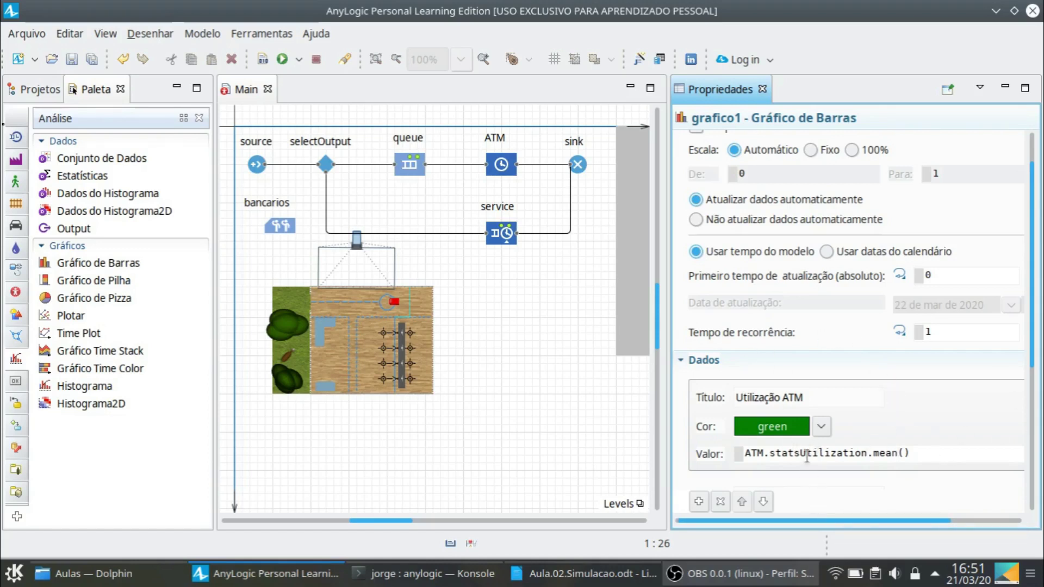
Title the second data item of grafico1 Fila média ATM and set its colour to lime
drag(405, 519, 527, 519)
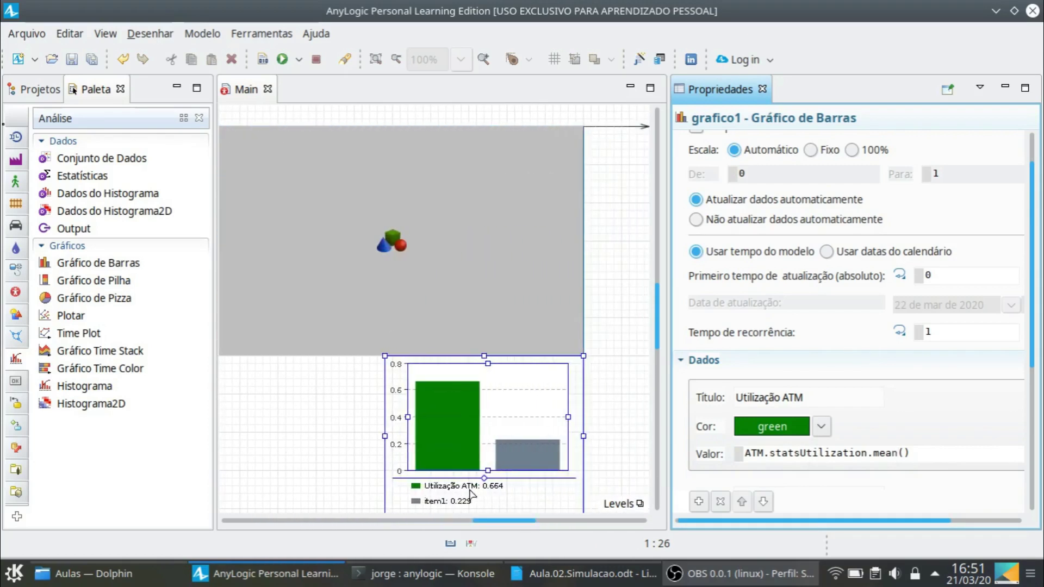
scroll(923, 424, down, 3)
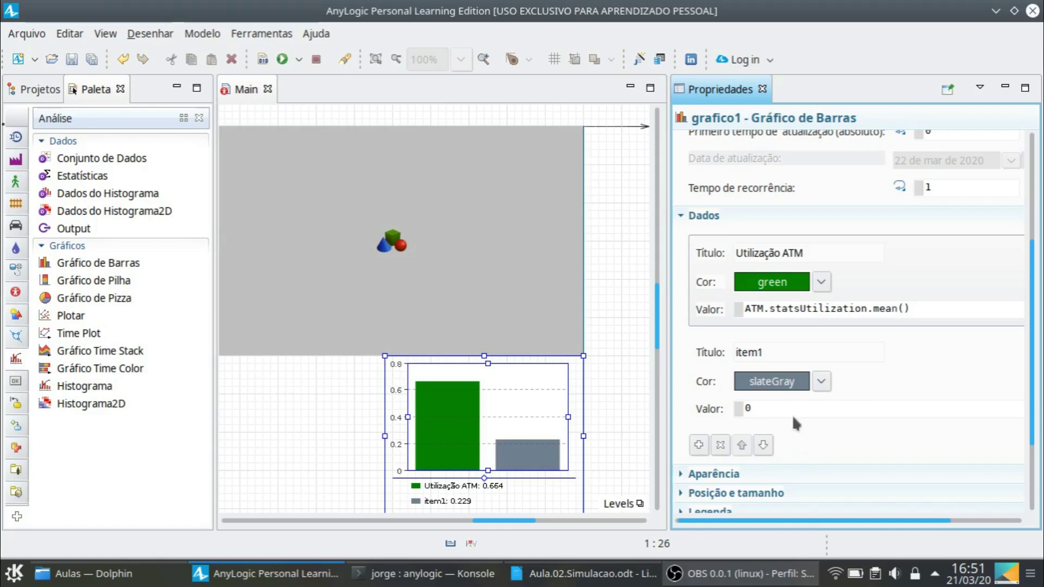
click(782, 354)
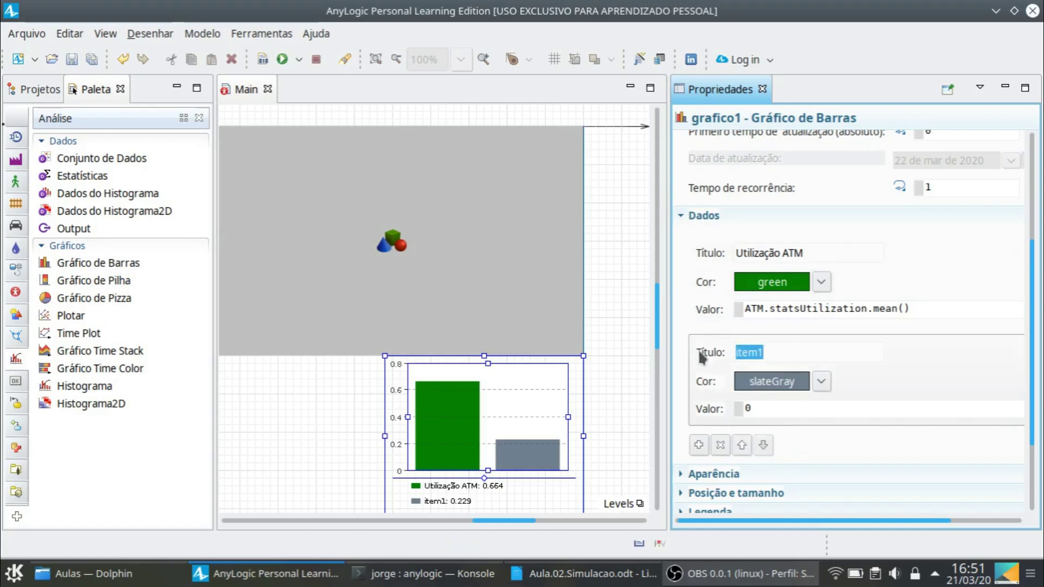
text(Fila média)
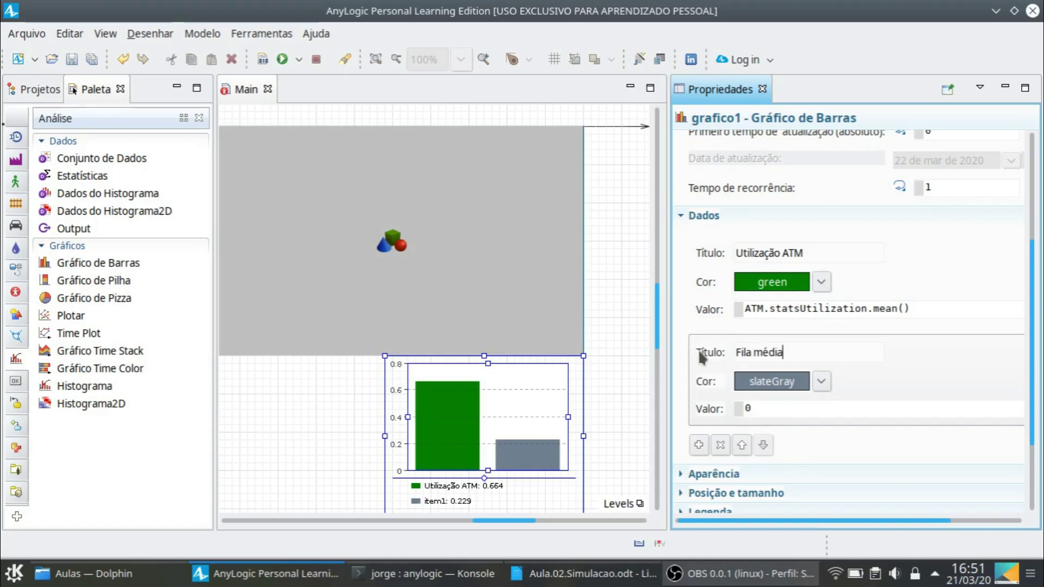
text( ATM)
click(820, 383)
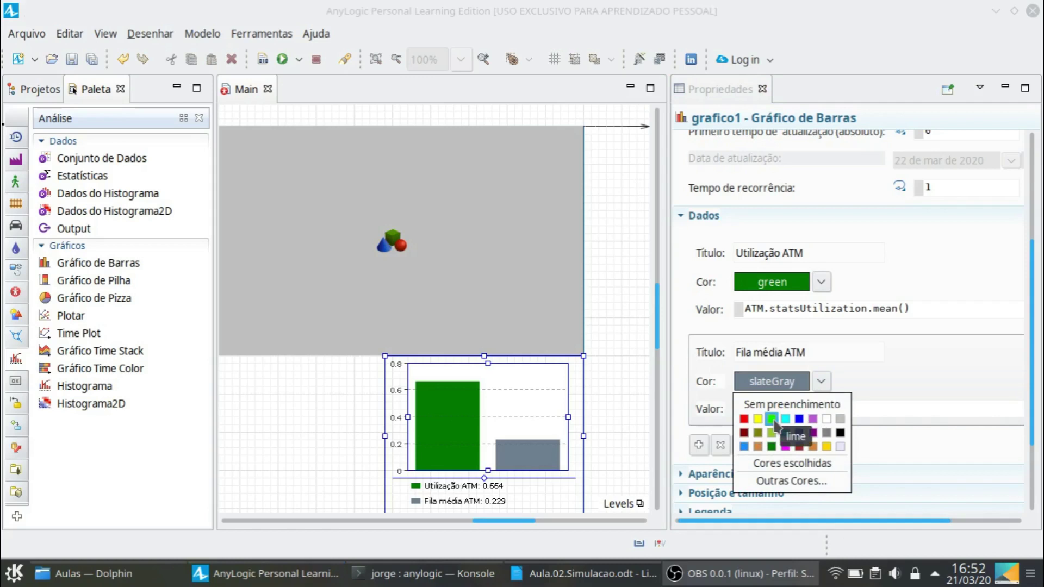
click(772, 420)
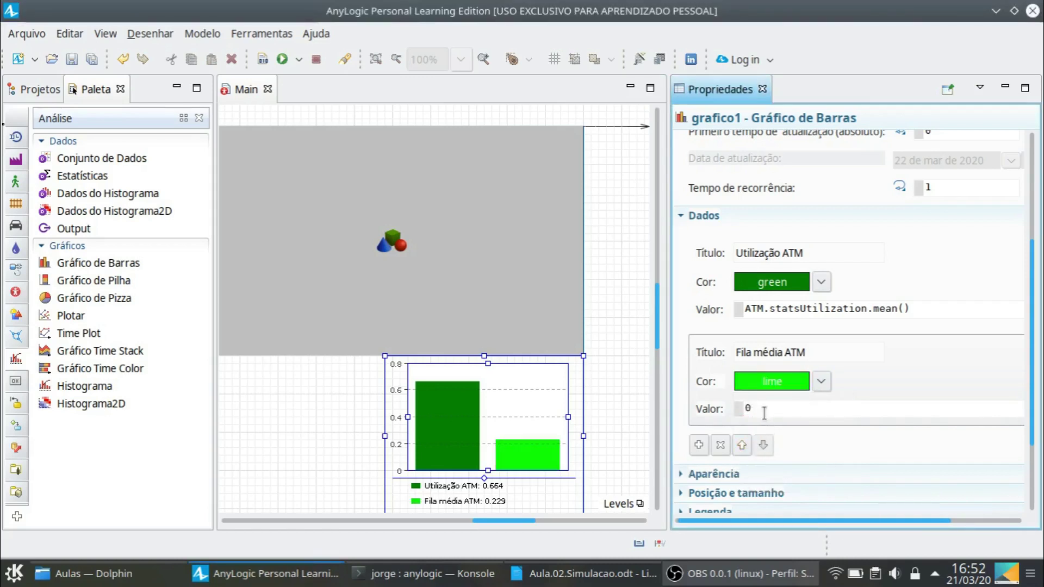
Set the value of the Fila média ATM item to queue.statsSize.mean()
drag(763, 408, 709, 407)
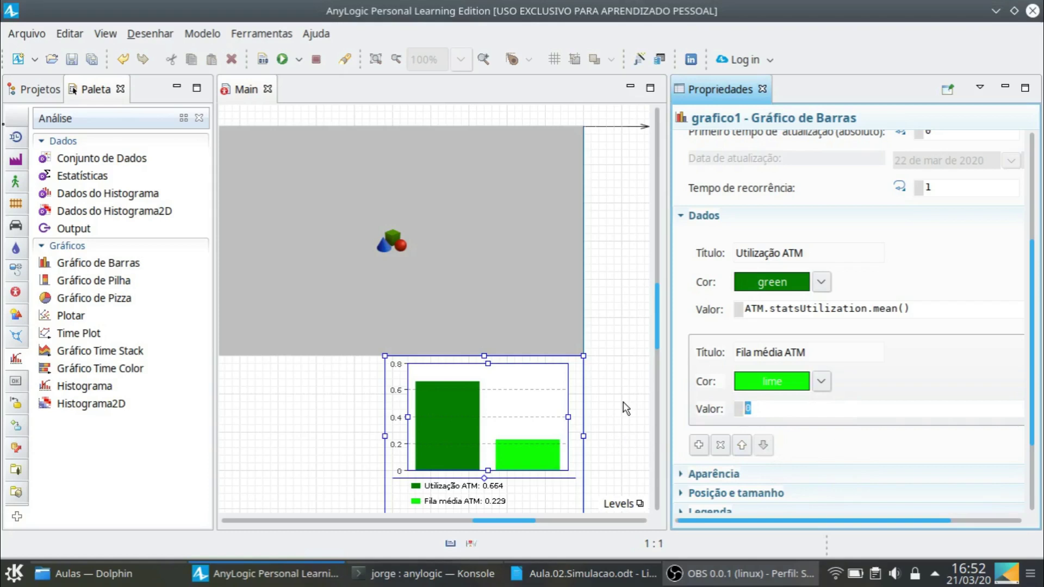
drag(516, 519, 417, 521)
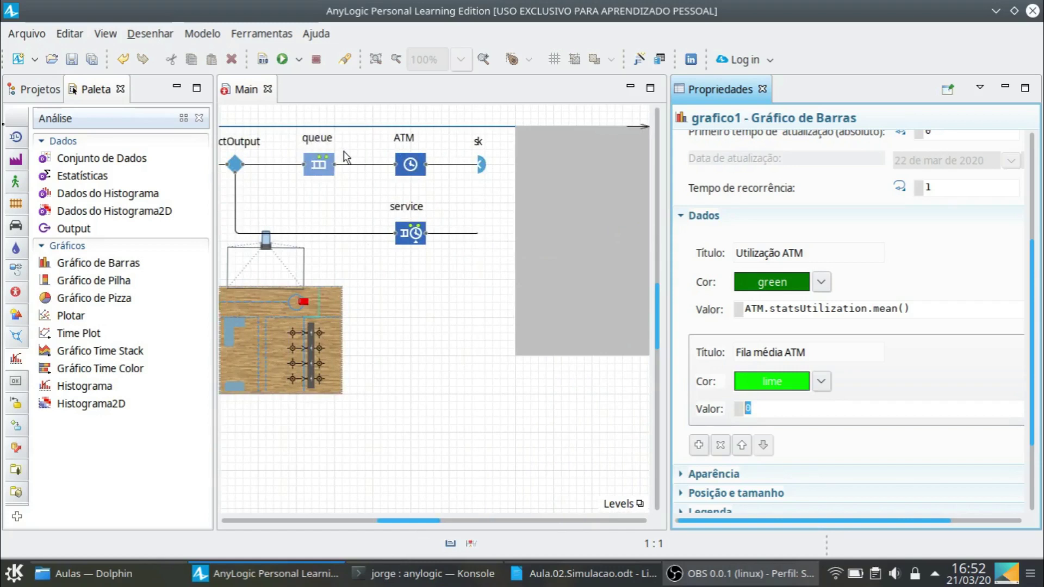
text(queue.stats)
text(Size)
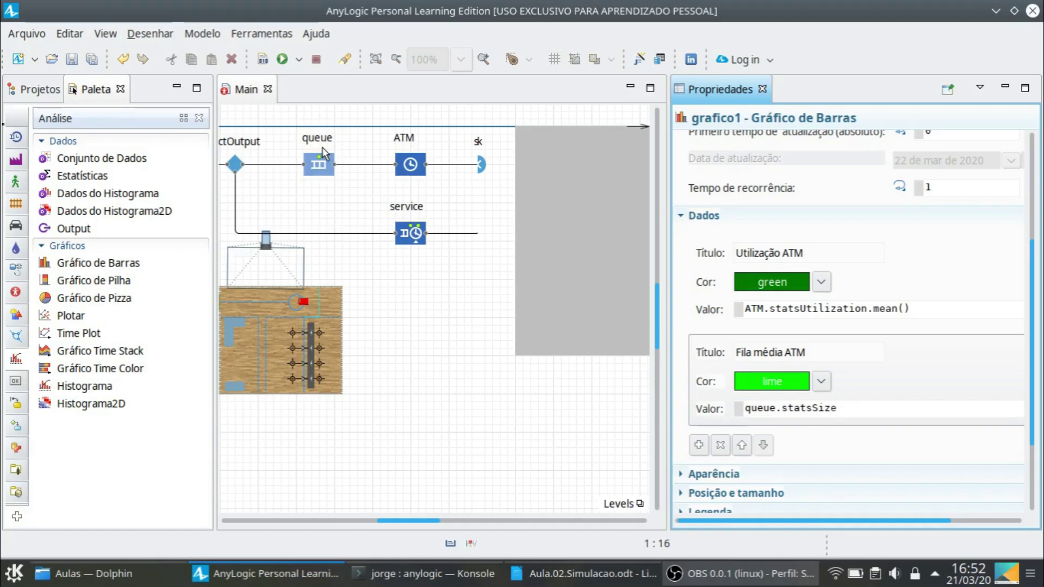
text(.mean()
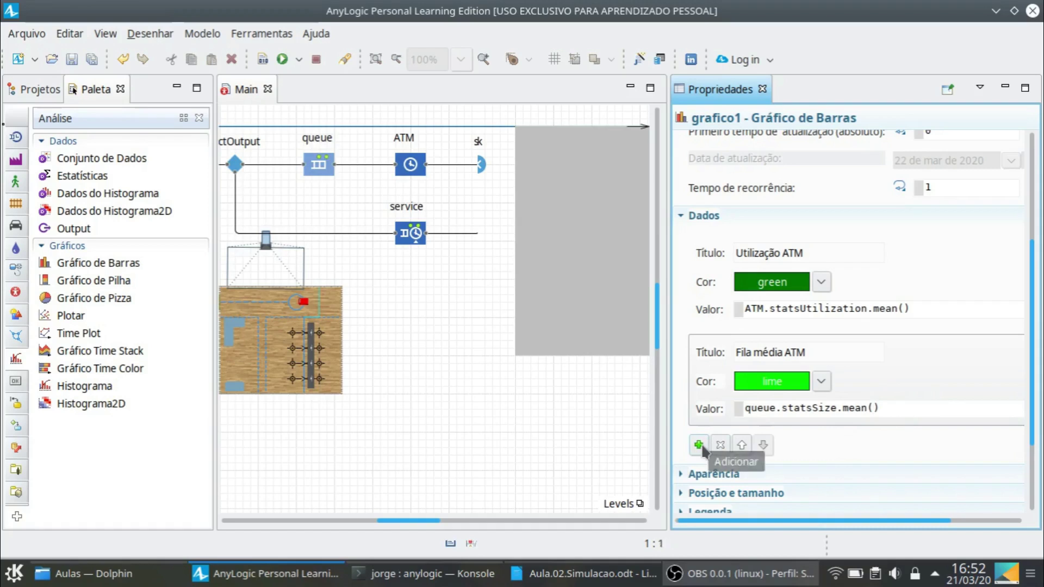
Add a third data item to the chart, titled Fila máxima ATM and coloured yellowGreen
click(699, 445)
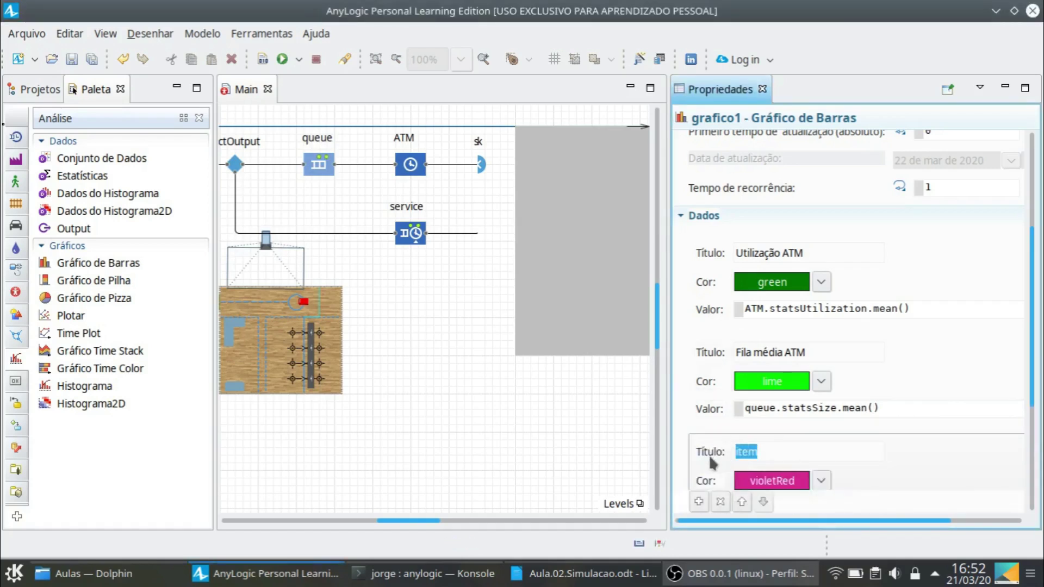
text(F)
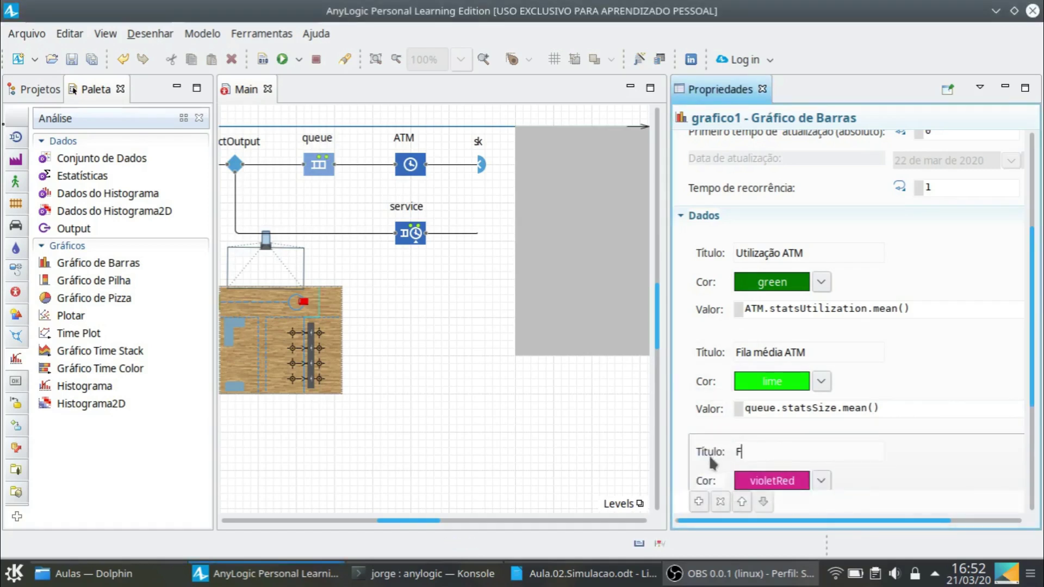
text(ila máxima ATM)
scroll(892, 420, down, 5)
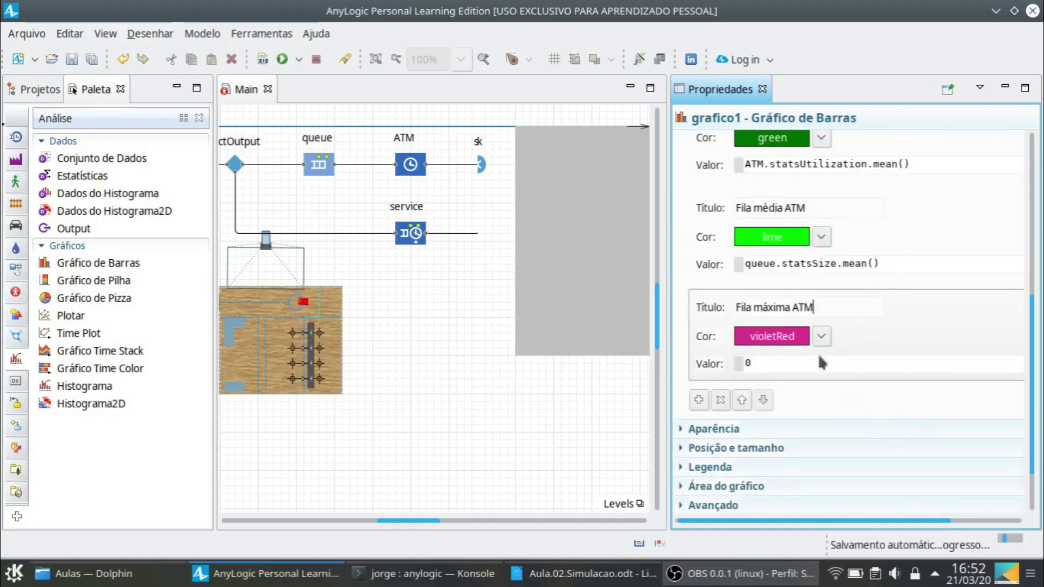
click(820, 337)
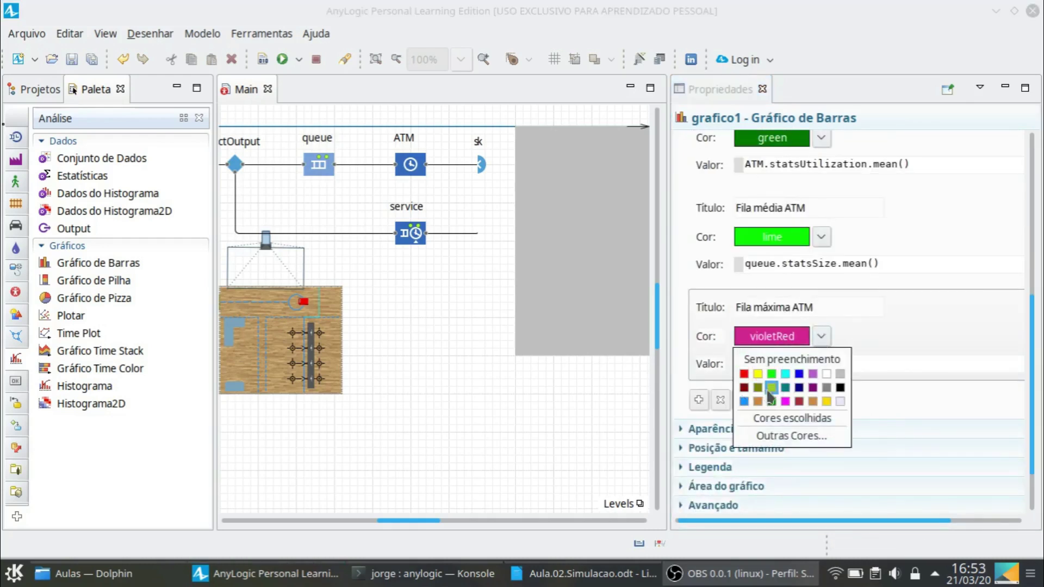
click(771, 388)
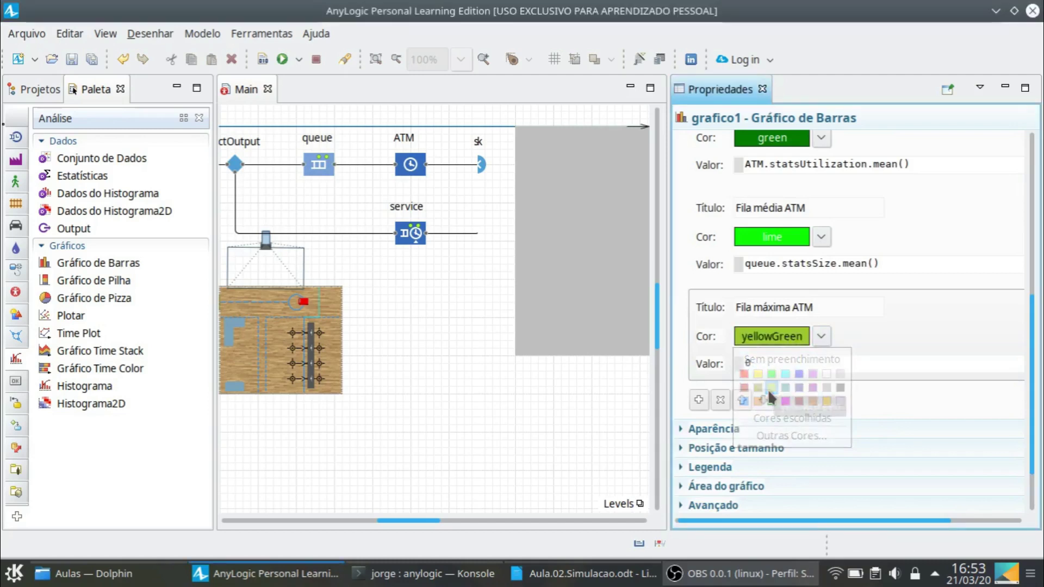
Copy the Fila média ATM expression into the Fila máxima ATM value and change it to queue.statsSize.max()
scroll(856, 413, up, 2)
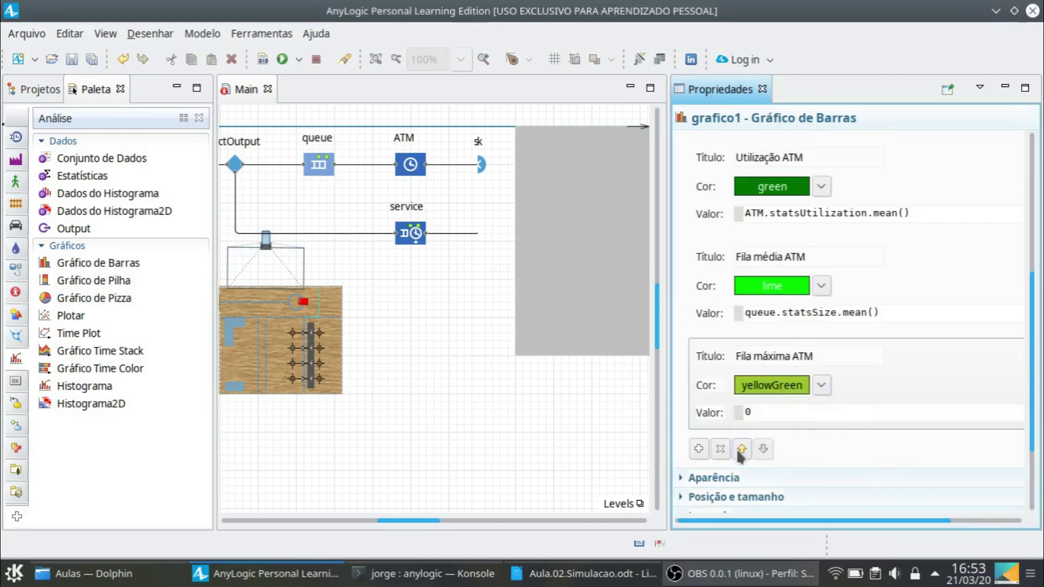
double_click(748, 412)
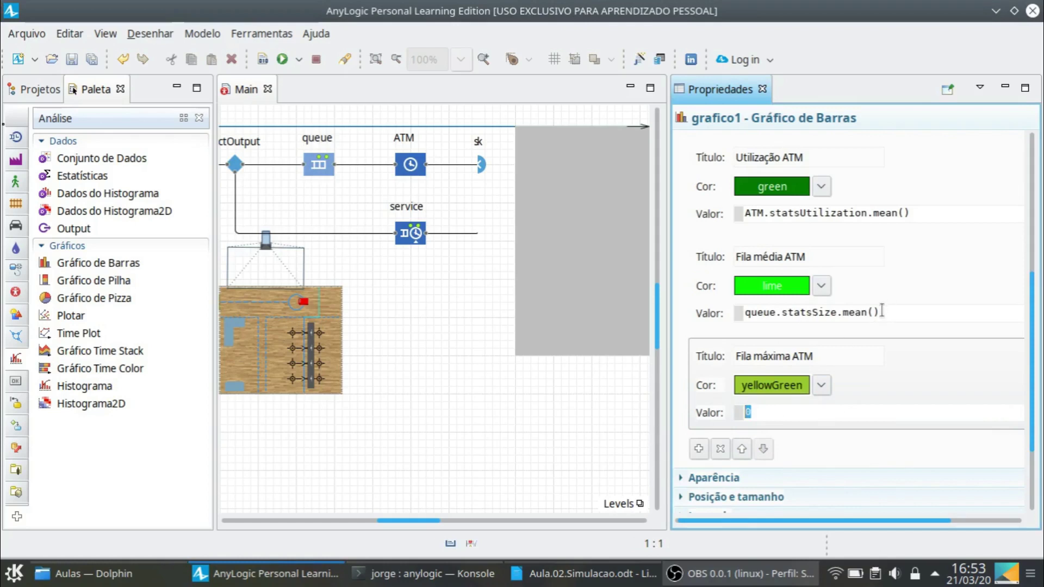
drag(888, 313, 726, 314)
key(ctrl+c)
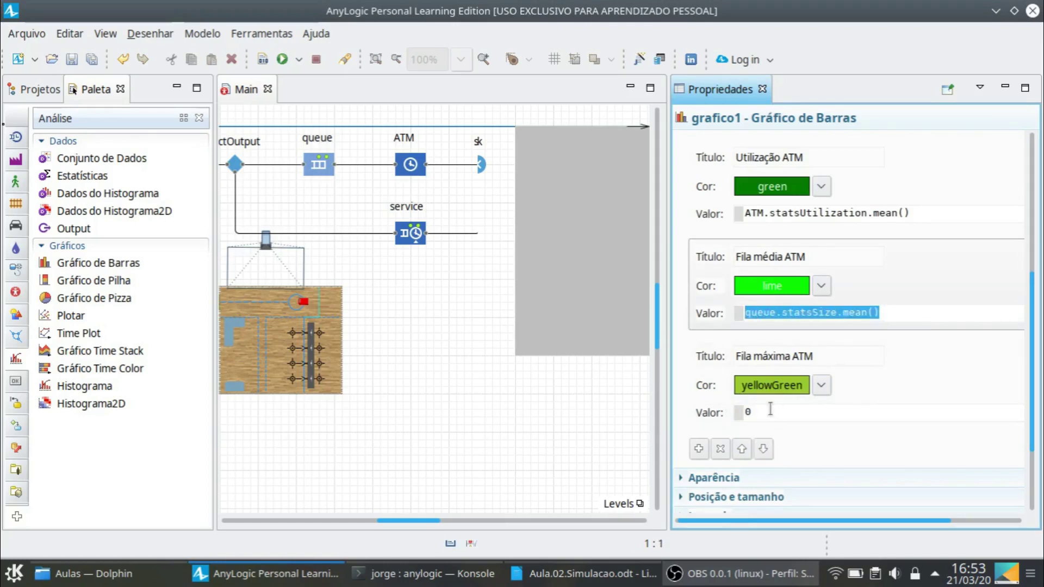
click(740, 412)
key(ctrl+v)
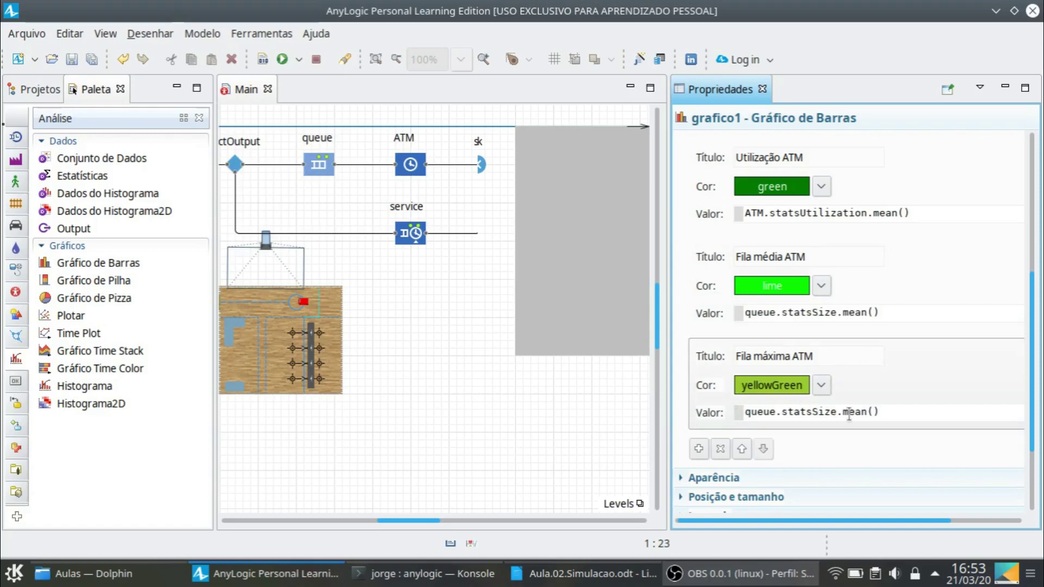
drag(848, 411, 868, 412)
text(ax)
Add a fourth data item to the chart and title it Fila média Service
scroll(838, 409, down, 2)
scroll(834, 412, down, 2)
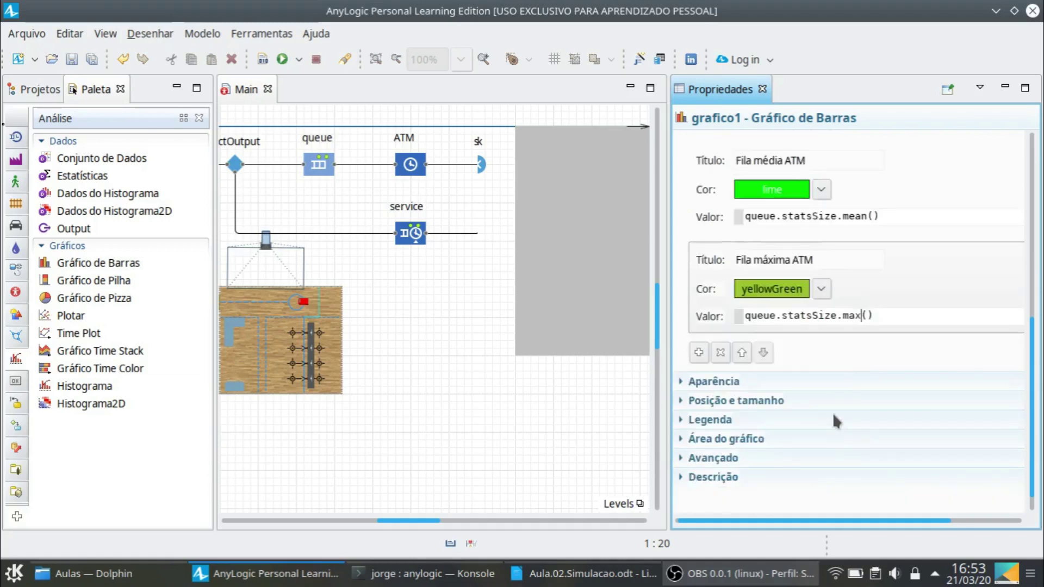
click(698, 352)
double_click(792, 360)
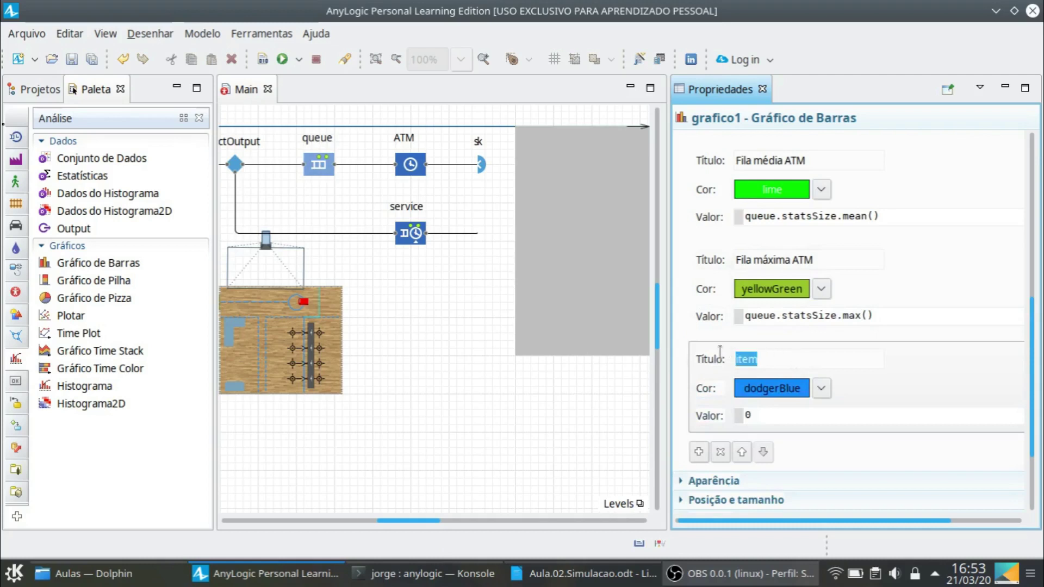
text(Fila média Service)
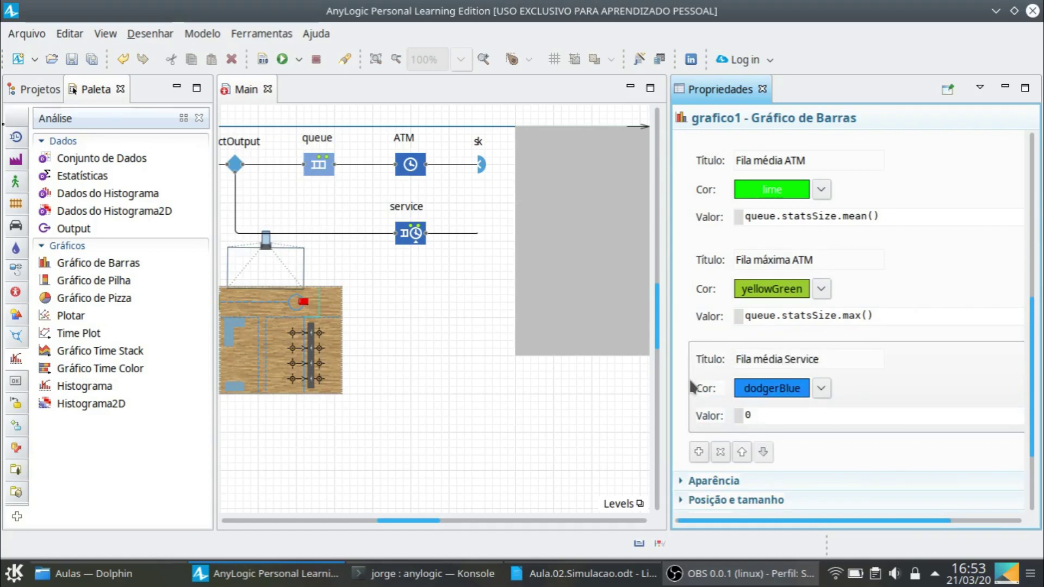
Set the value of the Fila média Service item to service.seize.queue.statsSize.mean()
click(758, 416)
drag(753, 416, 739, 421)
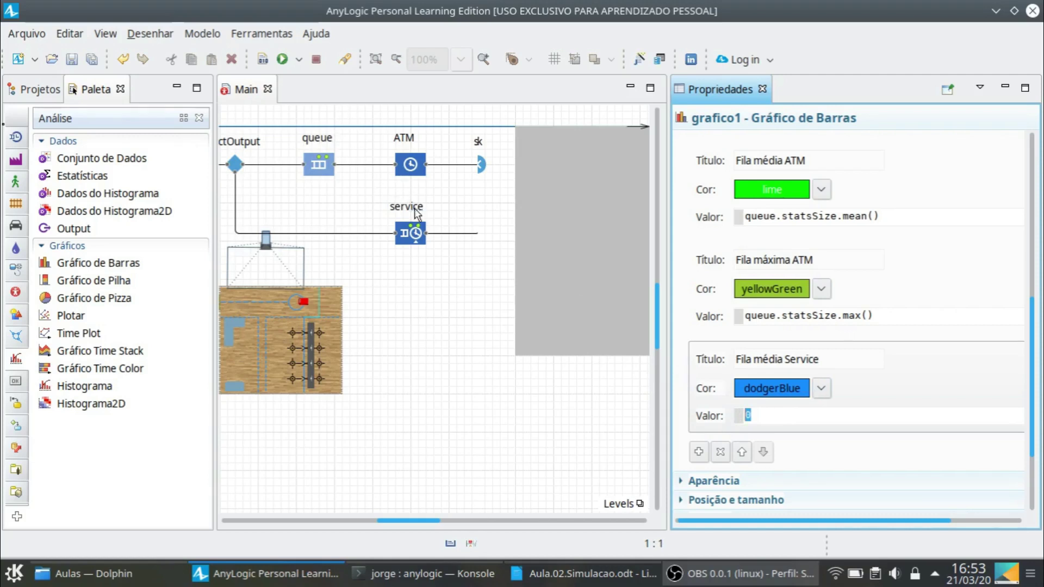
text(service.seix)
key(BackSpace)
text(ze.)
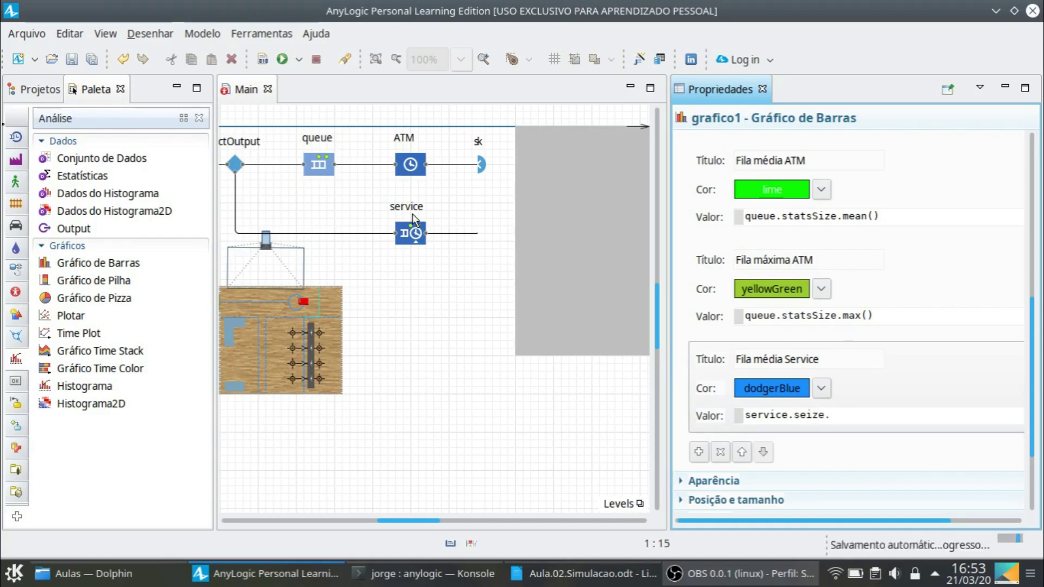
text(que)
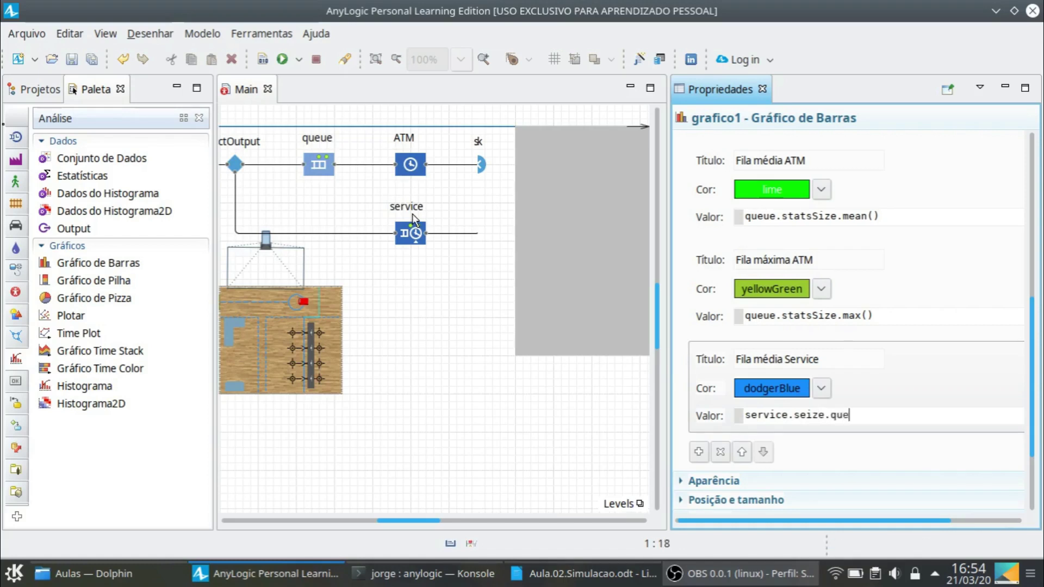
text(ue.Stat)
key(BackSpace)
key(BackSpace)
key(BackSpace)
key(BackSpace)
text(stats)
key(BackSpace)
text(Size.)
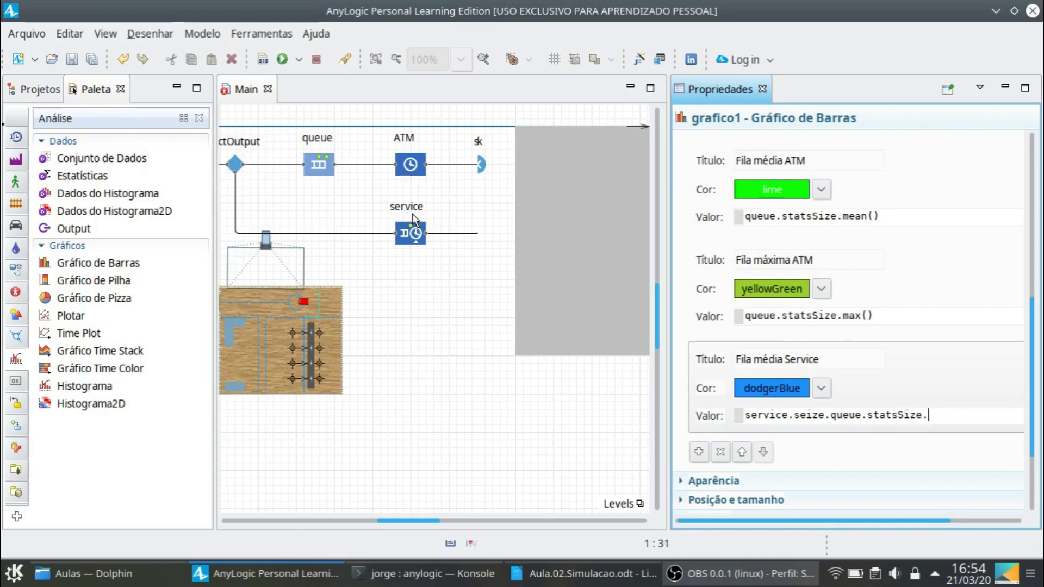
text(mean())
Add a fifth data item to the chart and title it Fila máxima Service
click(700, 452)
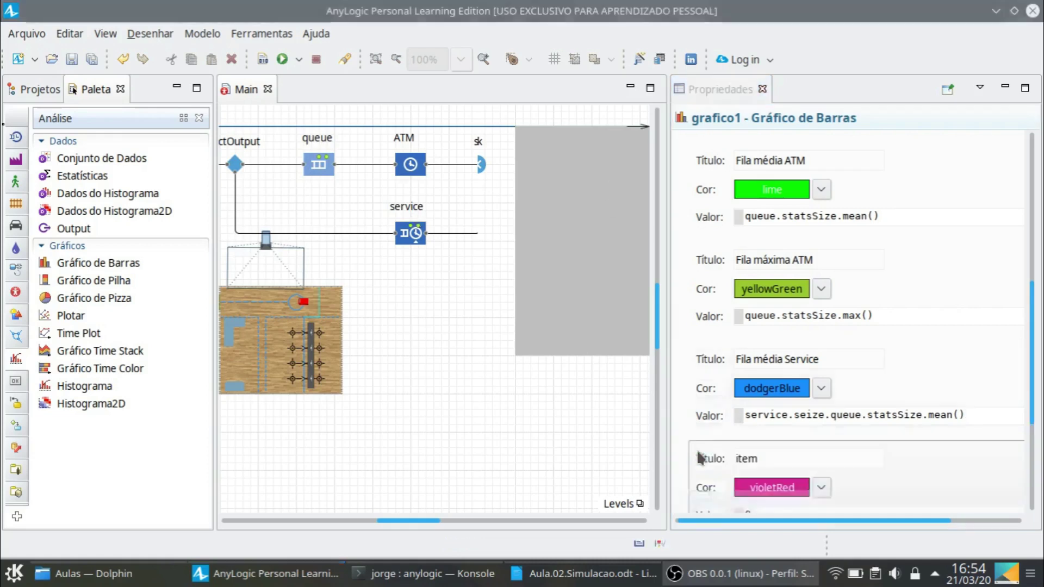
scroll(874, 431, down, 2)
drag(757, 361, 711, 362)
text(Fi)
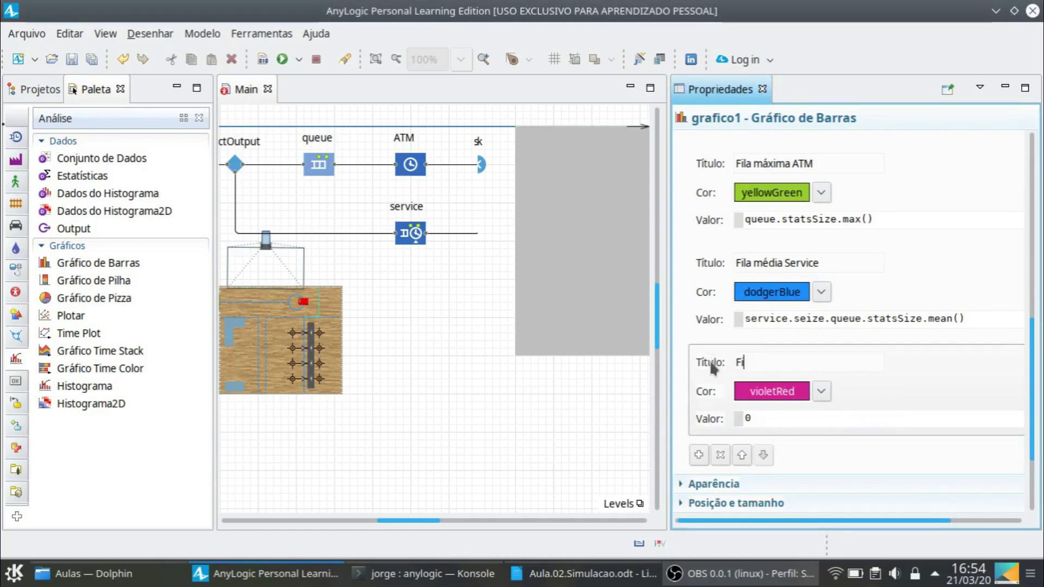
text(la má)
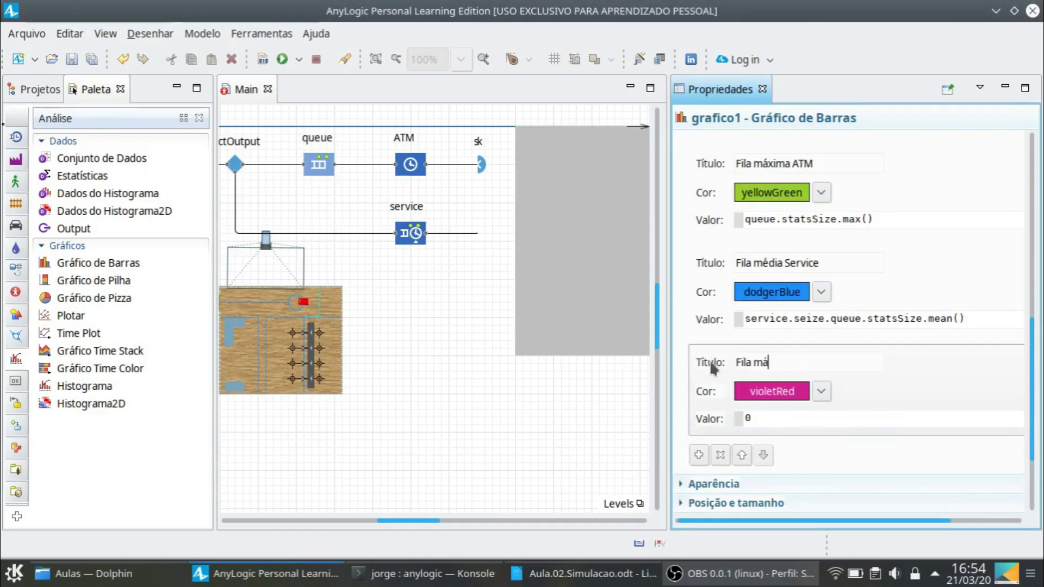
text(xima Service)
Copy the Fila média Service expression into the Fila máxima Service value and change it to service.seize.queue.statsSize.max()
click(837, 321)
key(ctrl+a)
key(ctrl+c)
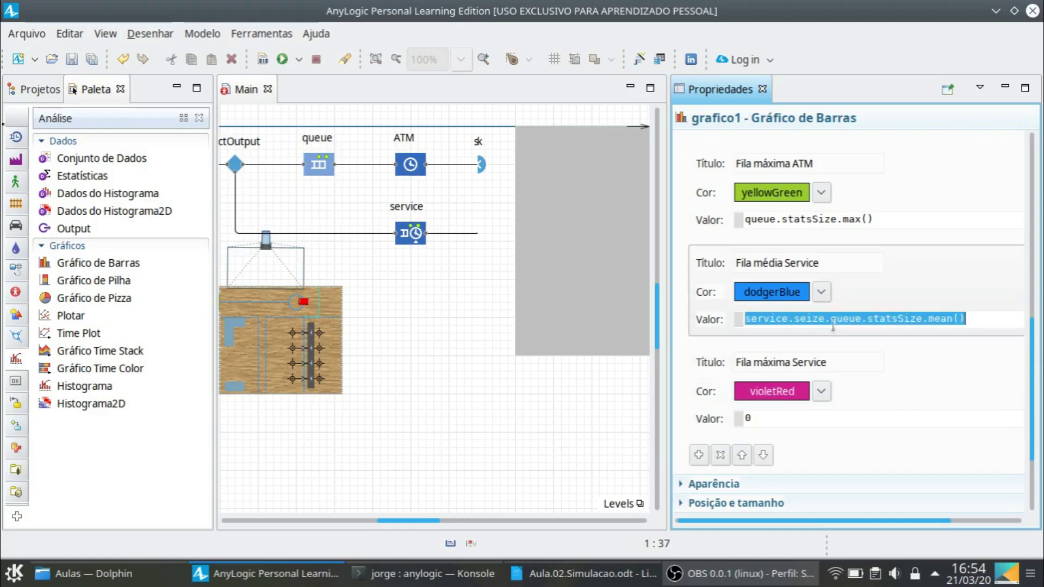
drag(772, 419, 727, 430)
key(ctrl+v)
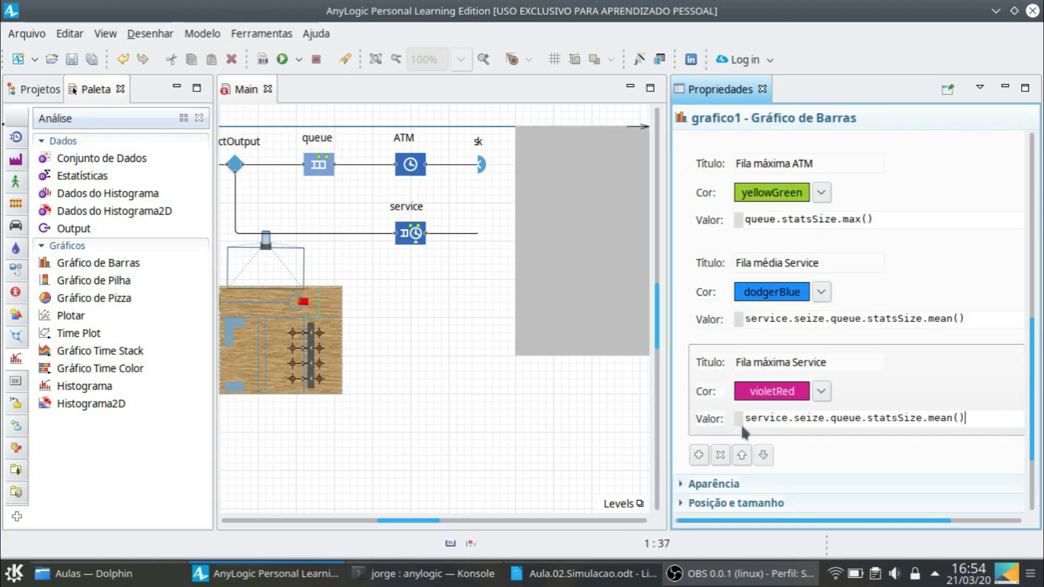
drag(935, 418, 951, 421)
text(ax)
Set the colour of the Fila máxima Service data item to navy
click(821, 391)
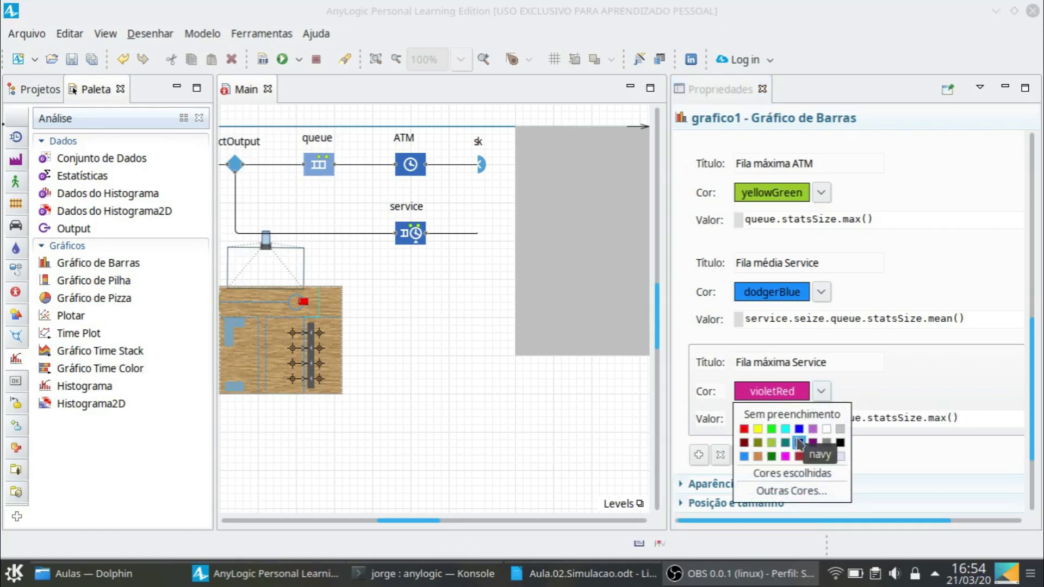
click(799, 444)
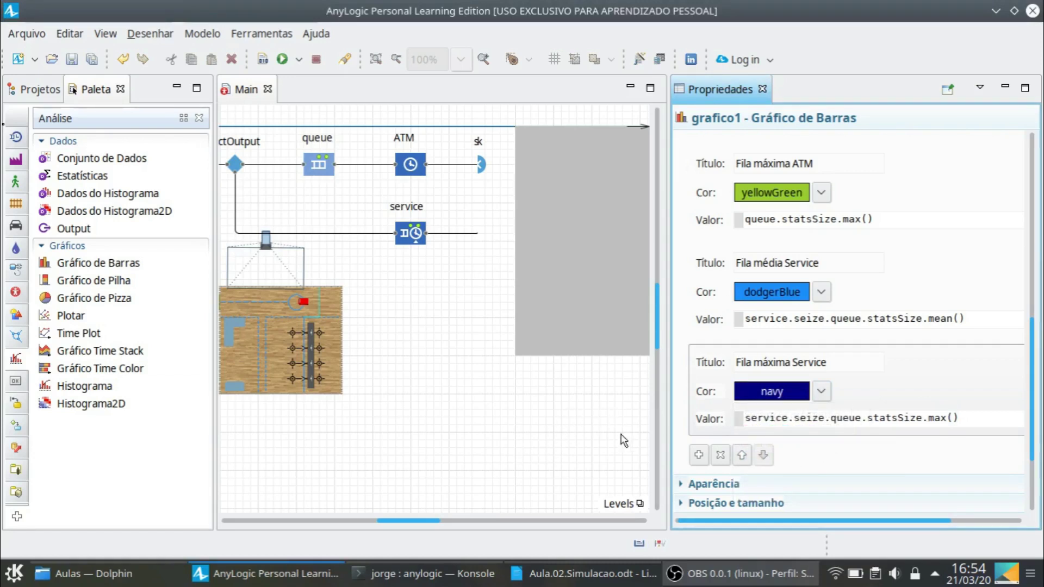
click(122, 61)
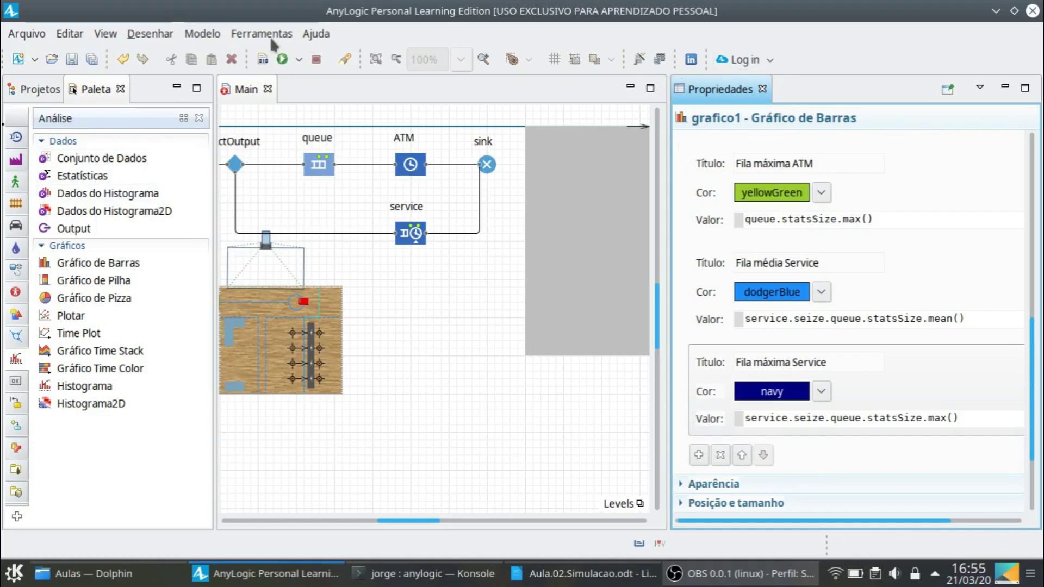
Run the Bank simulation in a maximized window, speed it up to x25 and switch it to virtual time
click(284, 60)
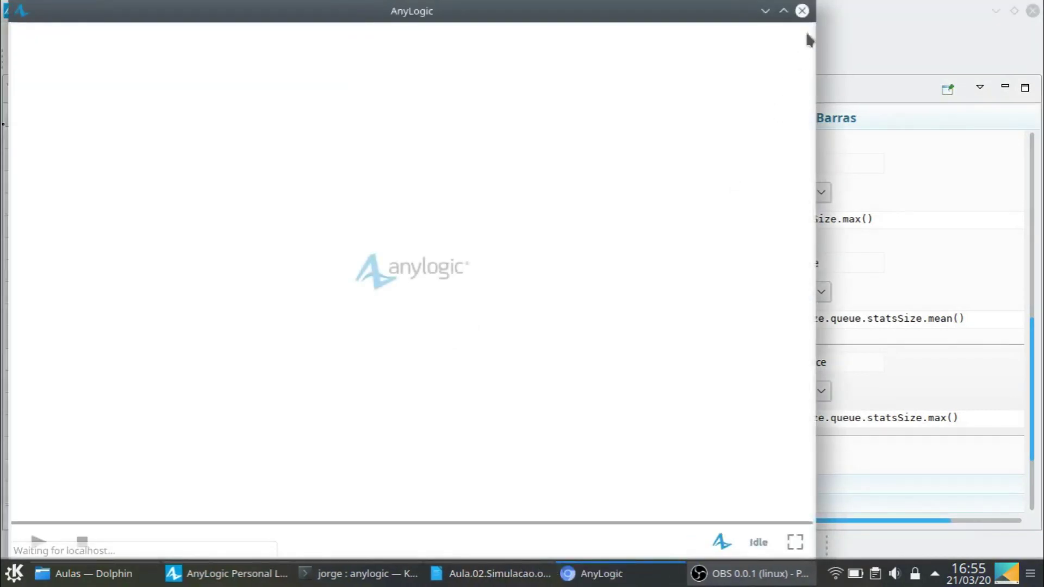
click(745, 11)
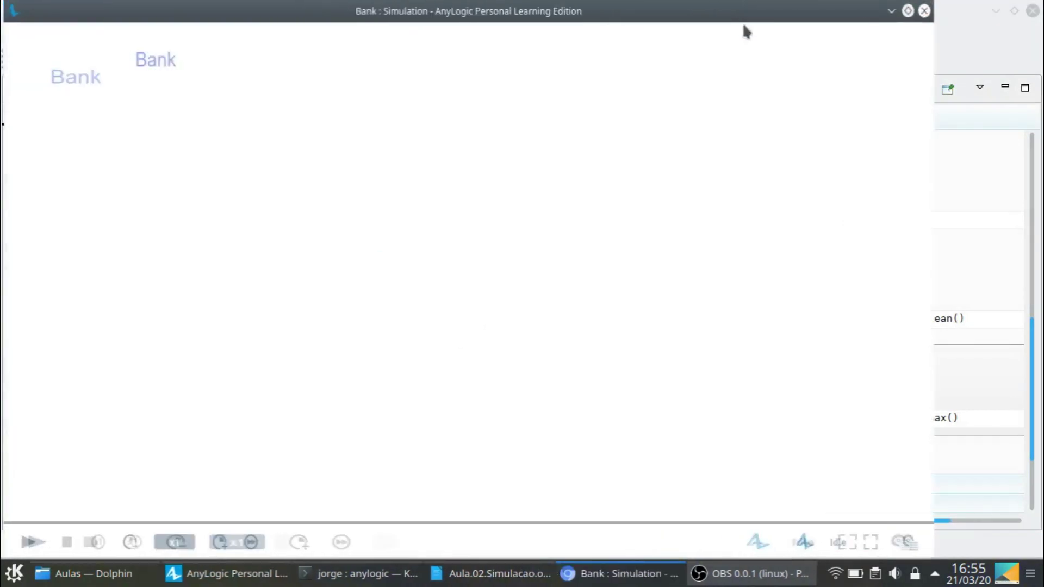
click(24, 542)
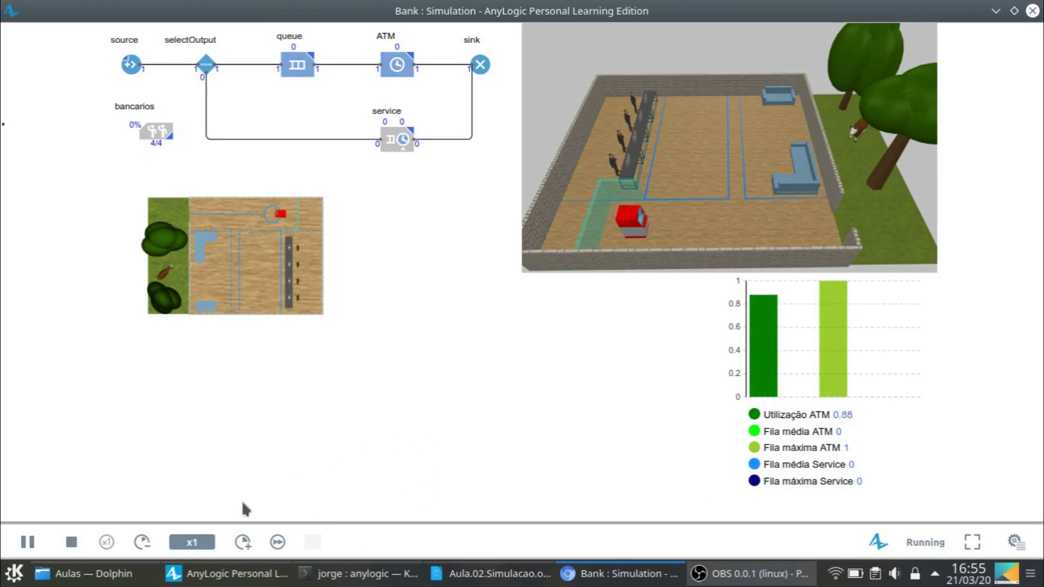
click(242, 542)
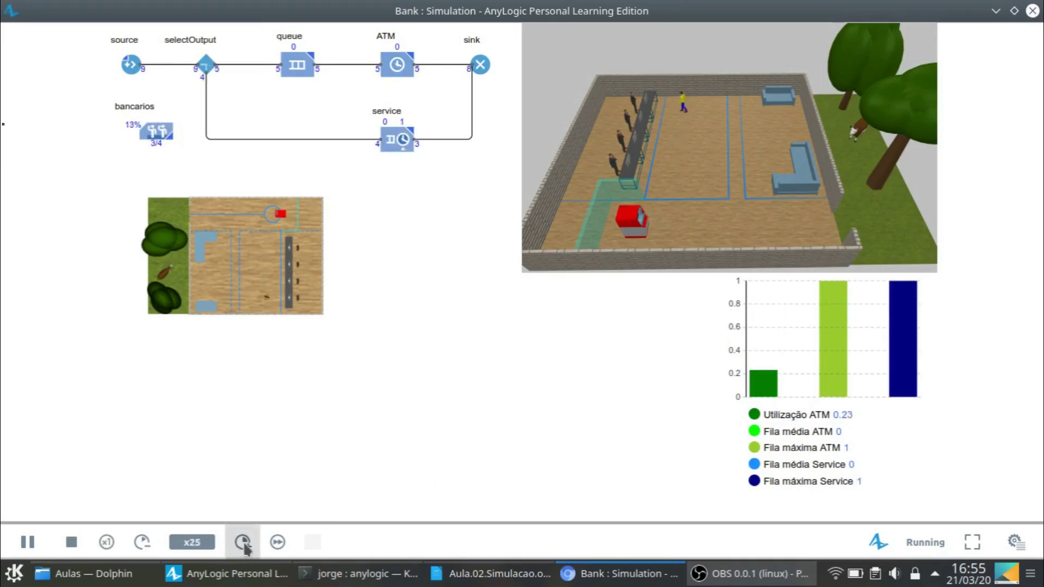
click(282, 545)
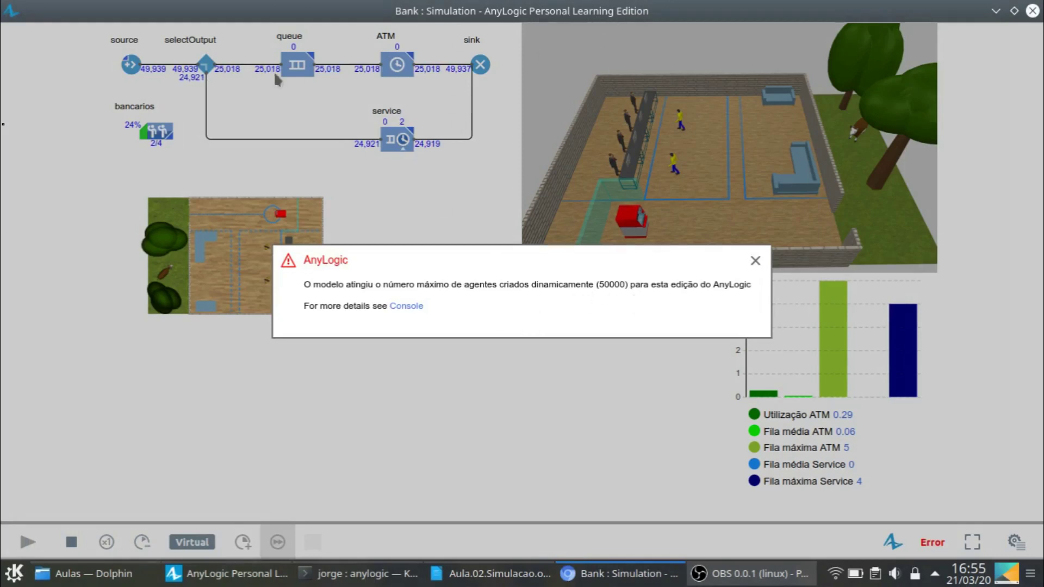
Stop the simulation, close its window and save all open models
click(755, 263)
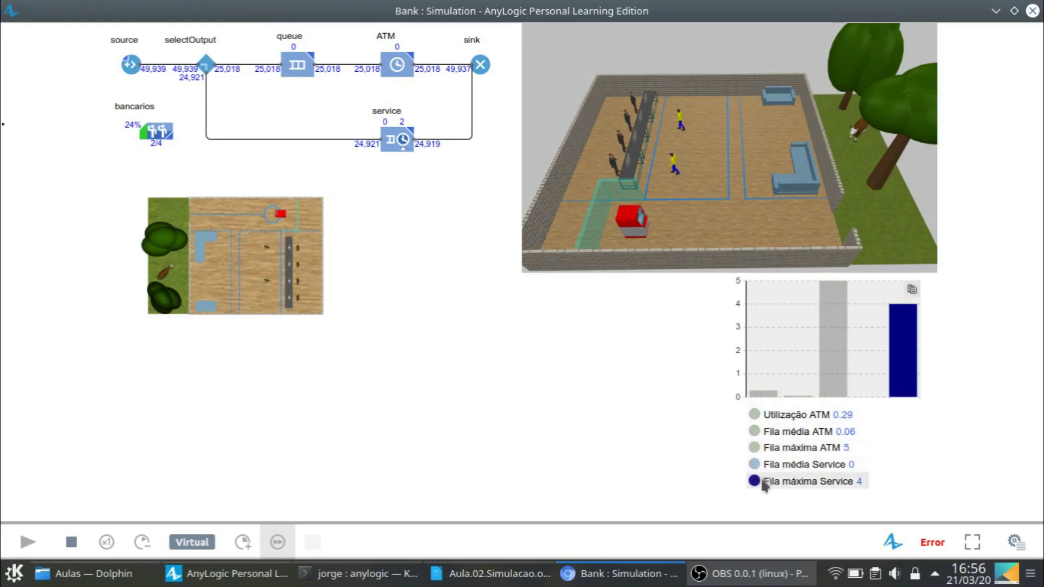
click(72, 550)
click(1030, 11)
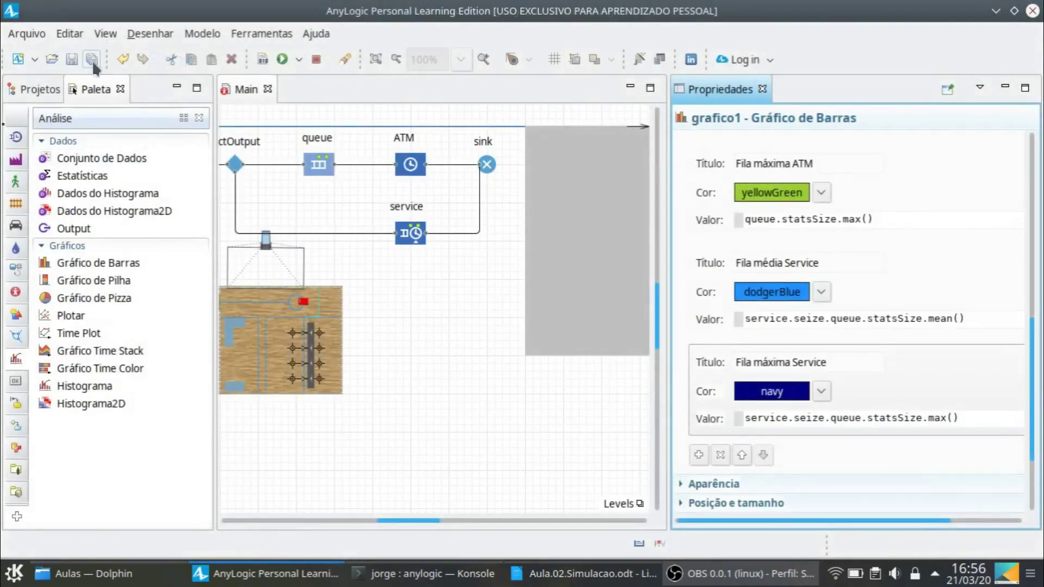
click(92, 60)
Make the bar chart taller and raise the divider below its plot area so that all five legend entries fit
click(762, 89)
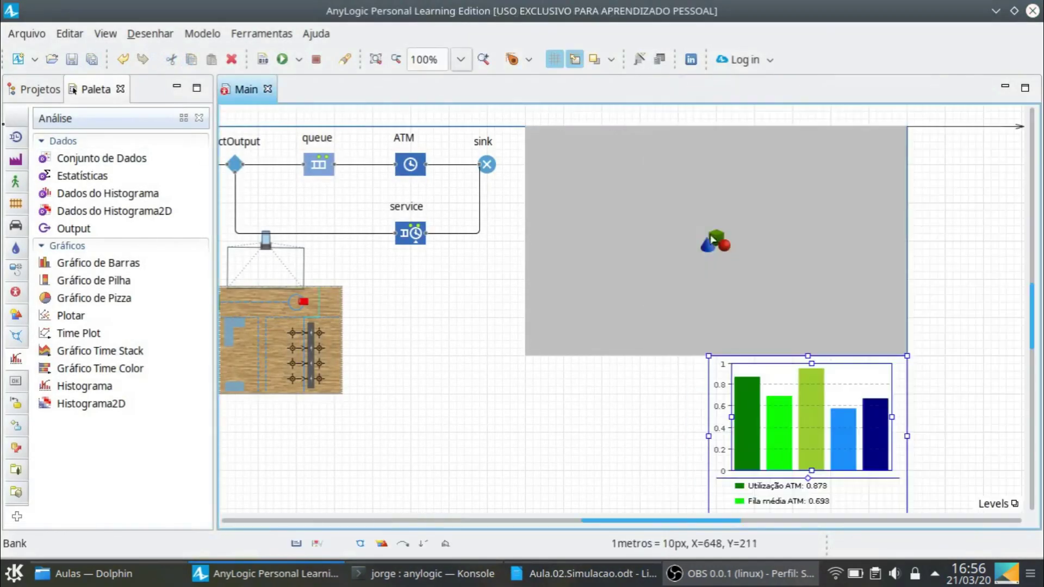
scroll(996, 424, down, 1)
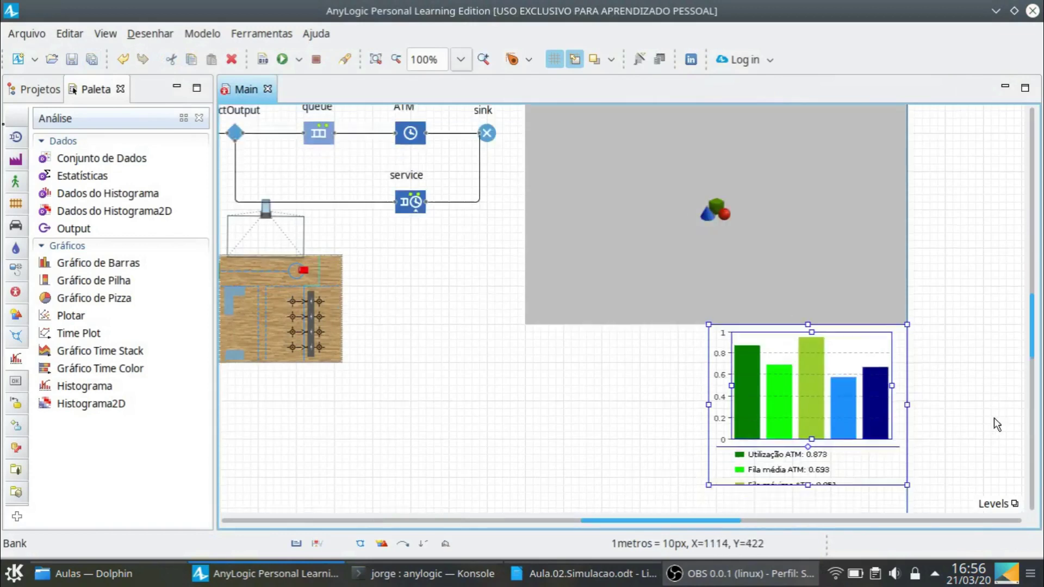
scroll(996, 424, down, 2)
drag(807, 423, 807, 467)
drag(807, 422, 807, 387)
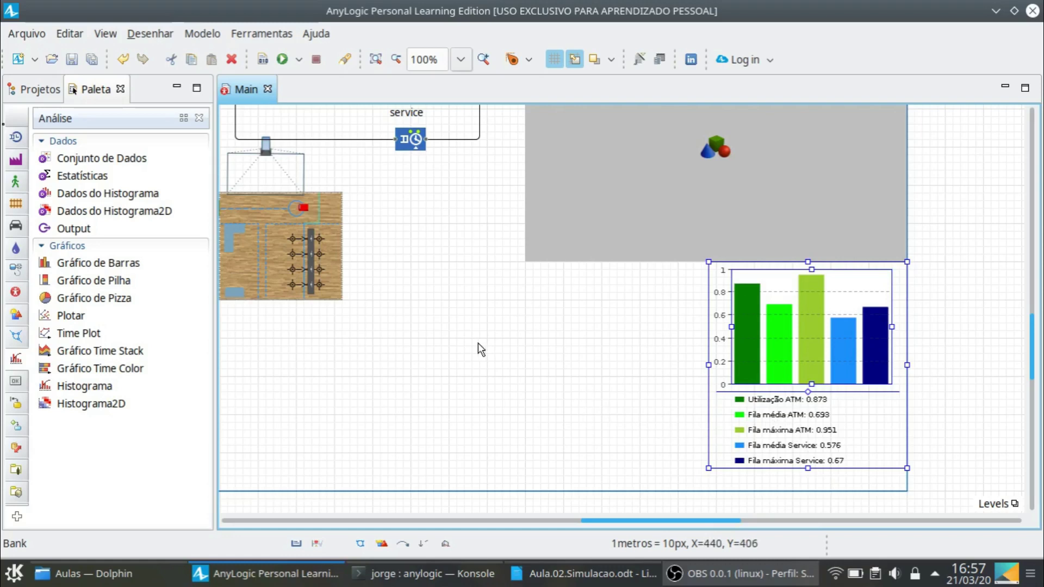
Open the Cliente agent and add a parameter named InicioEspera near the origin of its diagram
click(39, 91)
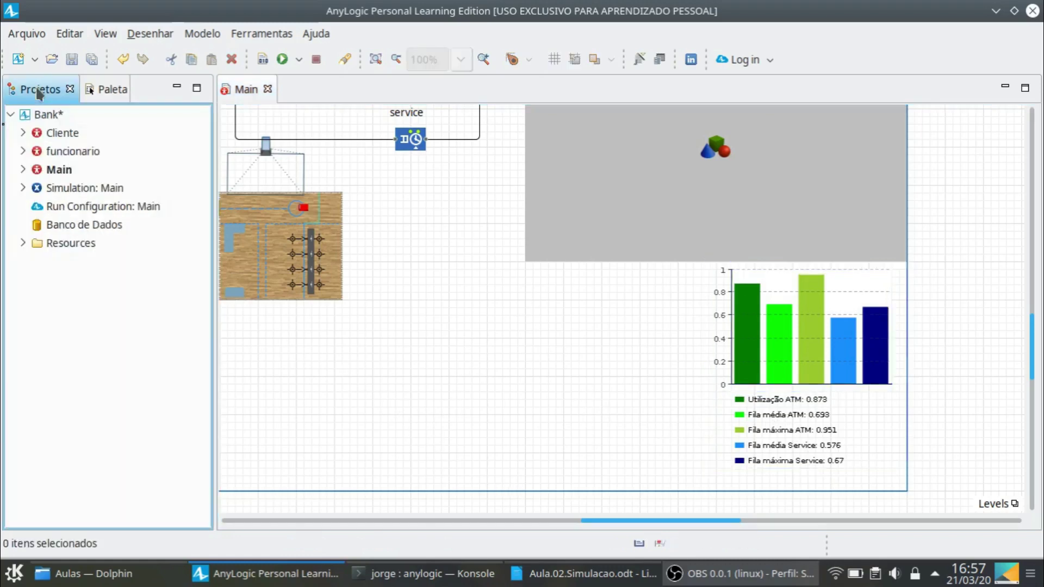
double_click(60, 135)
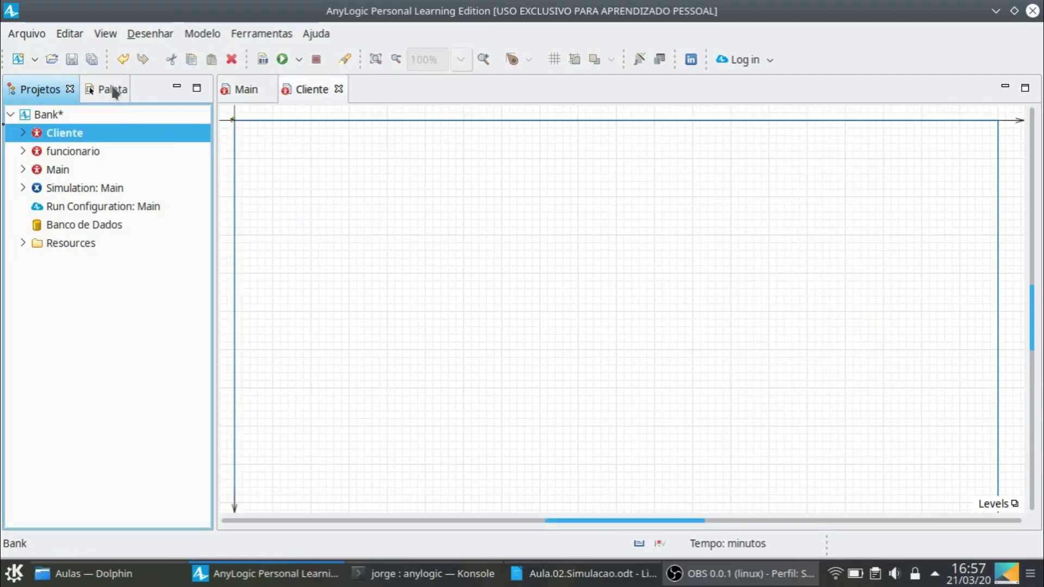
click(111, 89)
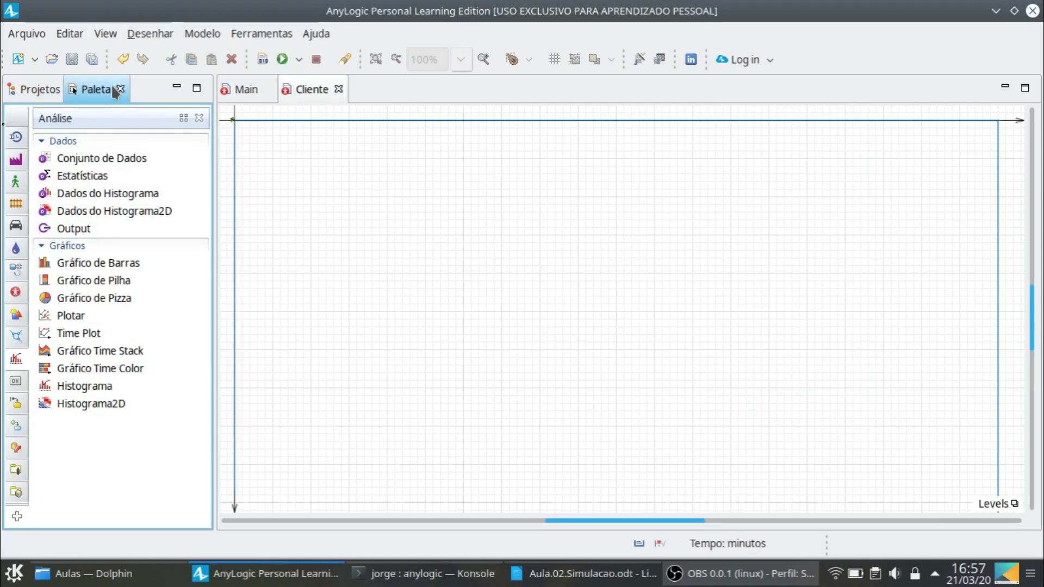
click(17, 294)
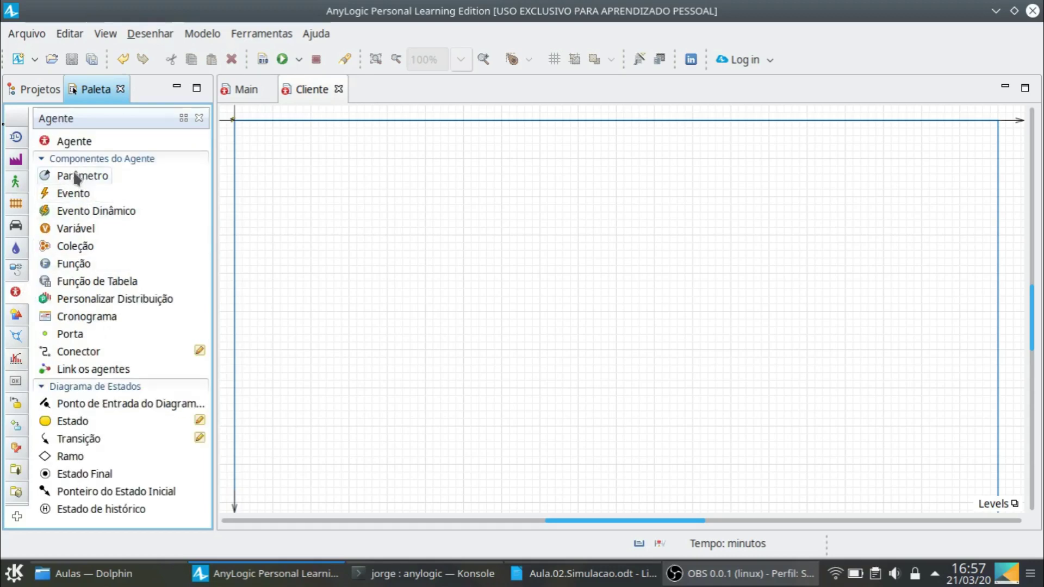
drag(76, 180, 271, 162)
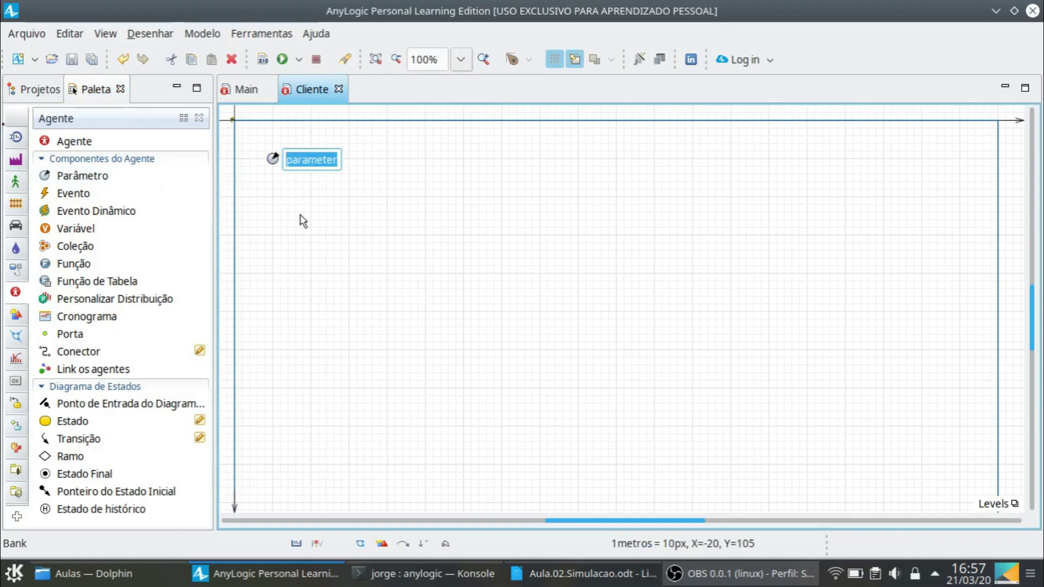
text(Ini)
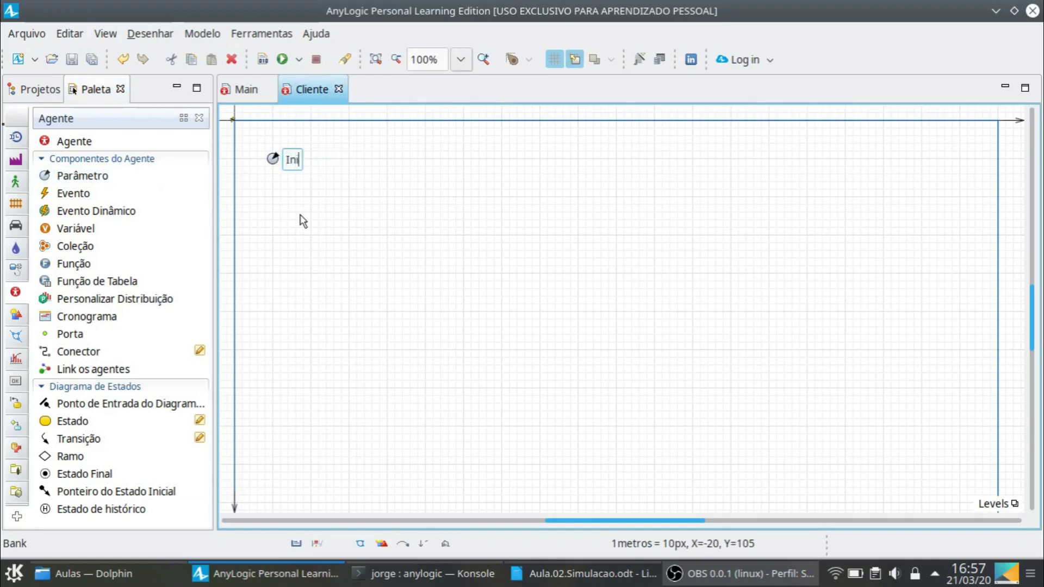
text(cioEspera)
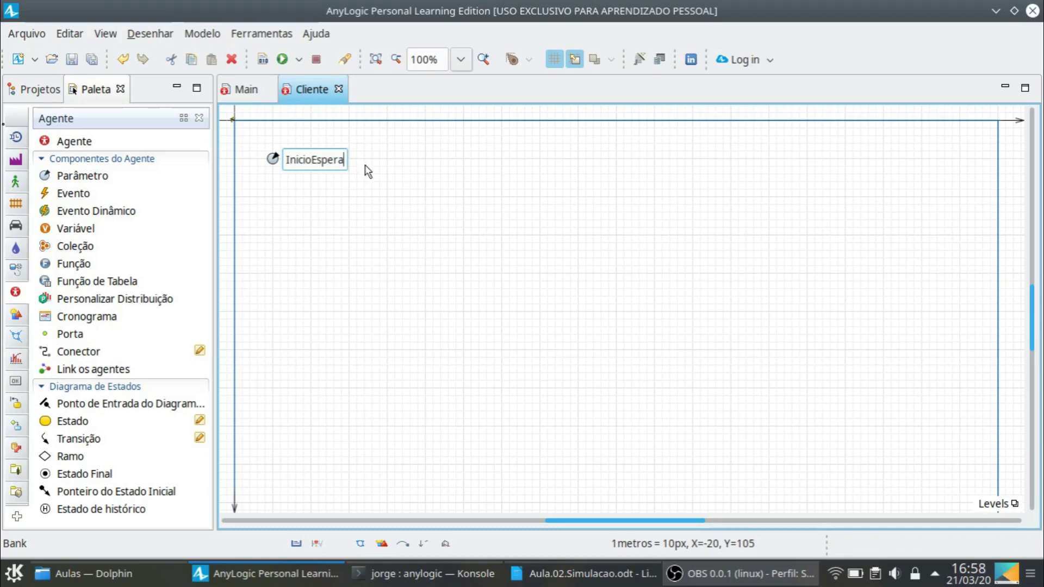
Add a second parameter named InicioEspera2 below InicioEspera in the Cliente agent
drag(48, 175, 274, 194)
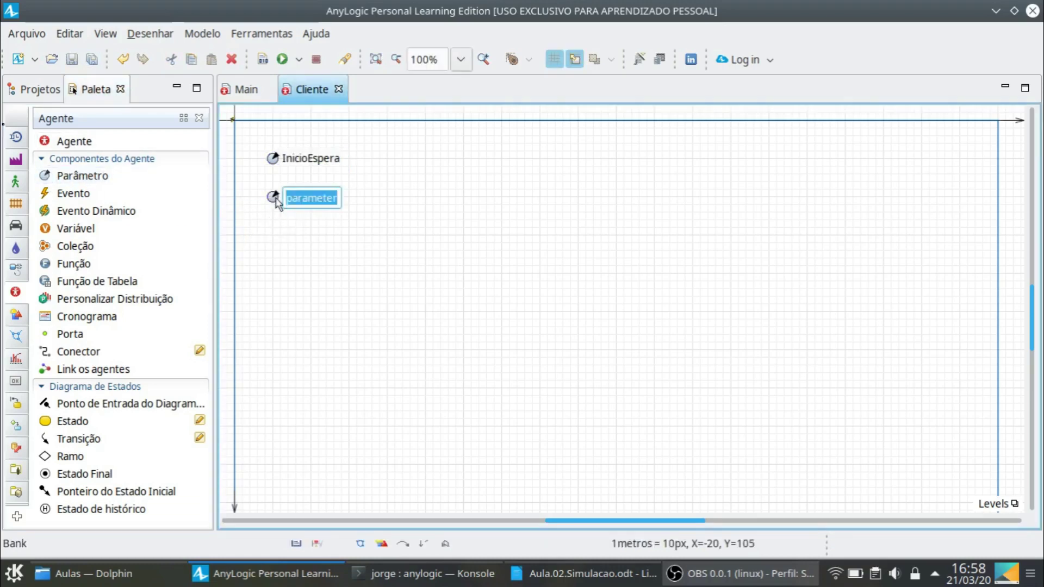
text(Inic)
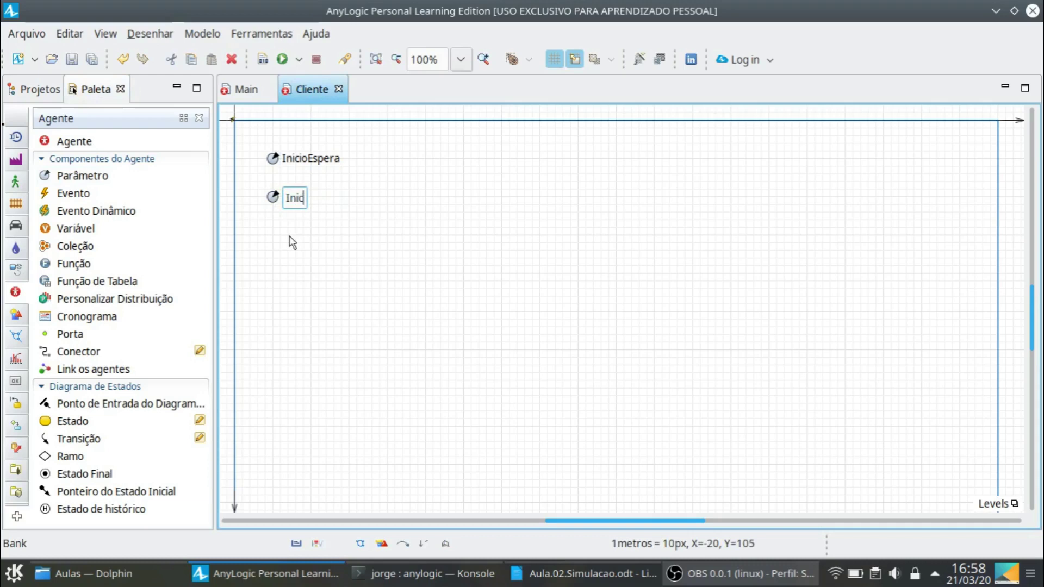
text(ioEspera2)
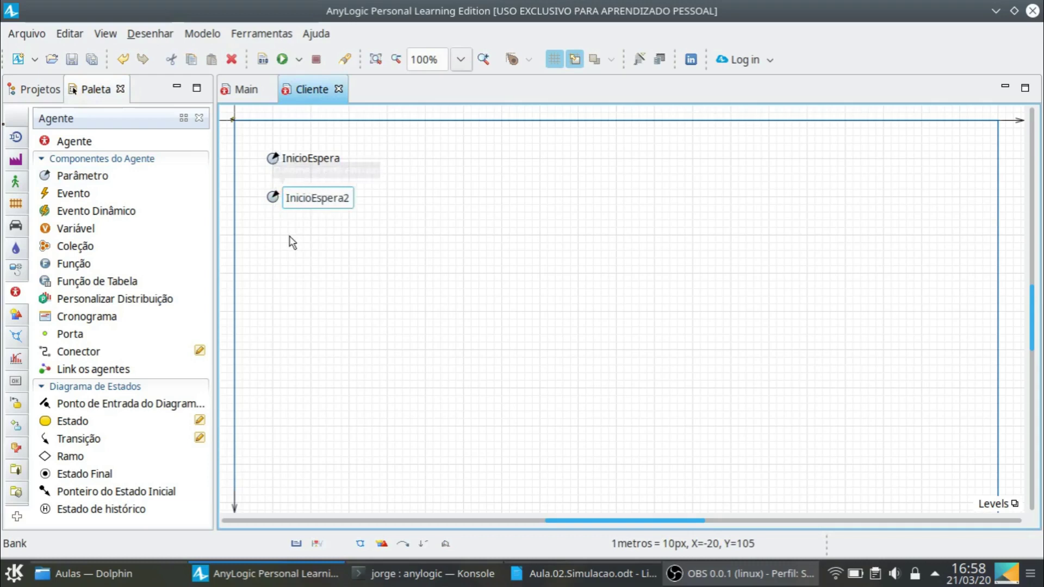
click(96, 59)
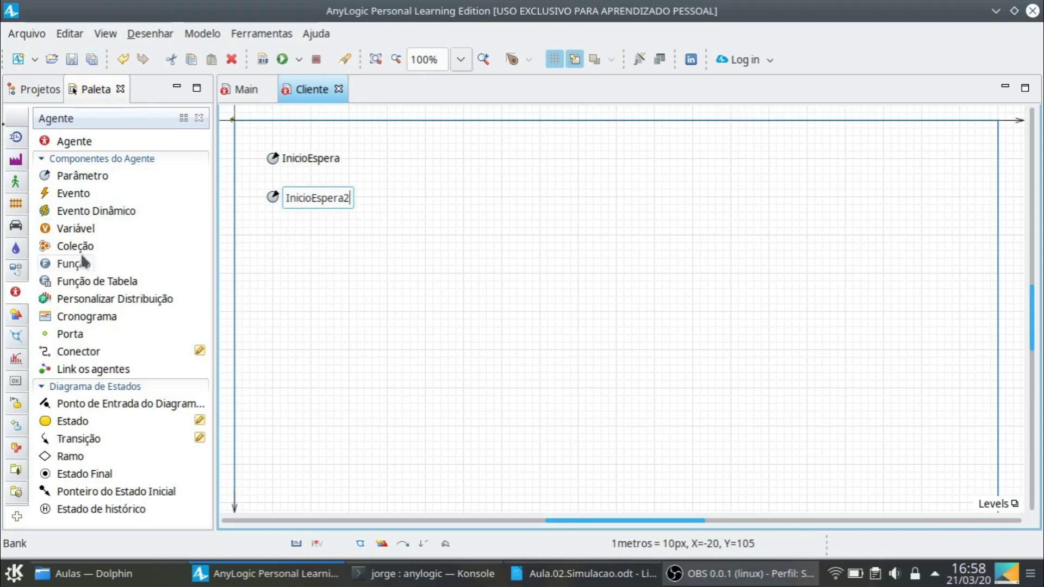
Add a third parameter named EntradaSistema below InicioEspera2 in the Cliente agent
drag(52, 179, 273, 233)
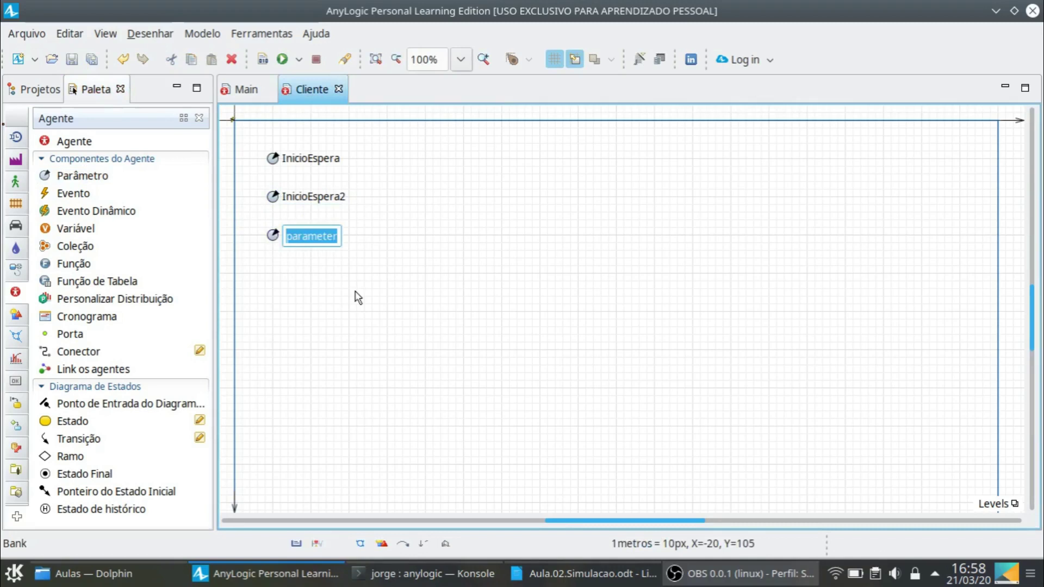
text(Entrada)
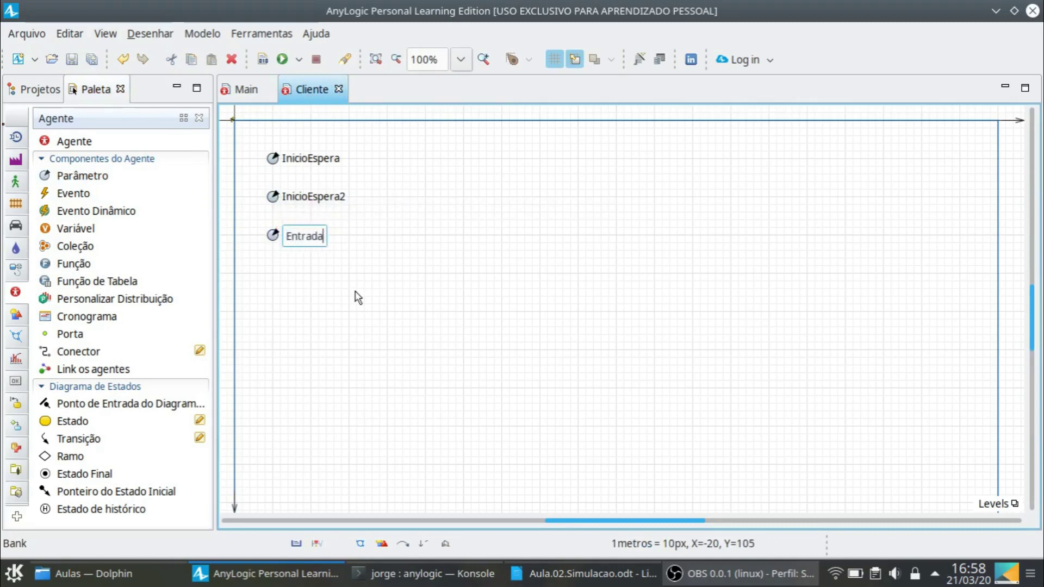
text(Sistema)
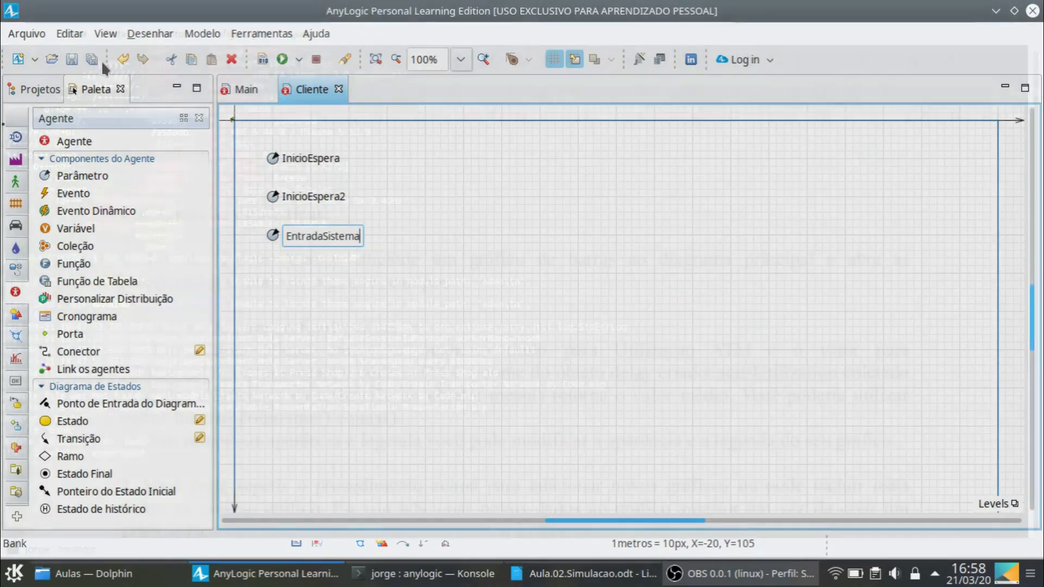
key(Return)
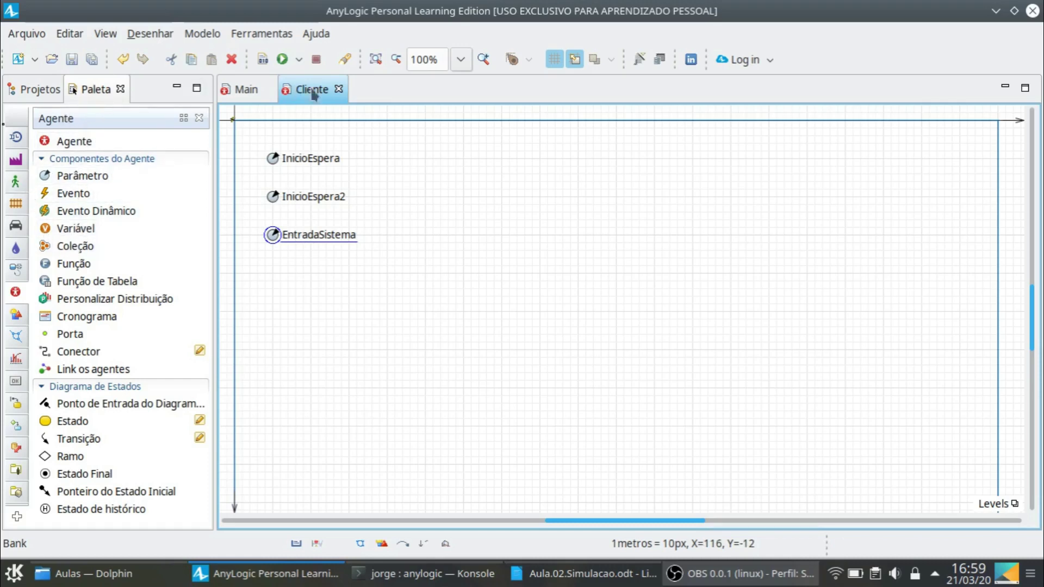
Close the Cliente diagram and add a histogram data object named DistrTempoEspera below the bank layout in Main
click(337, 90)
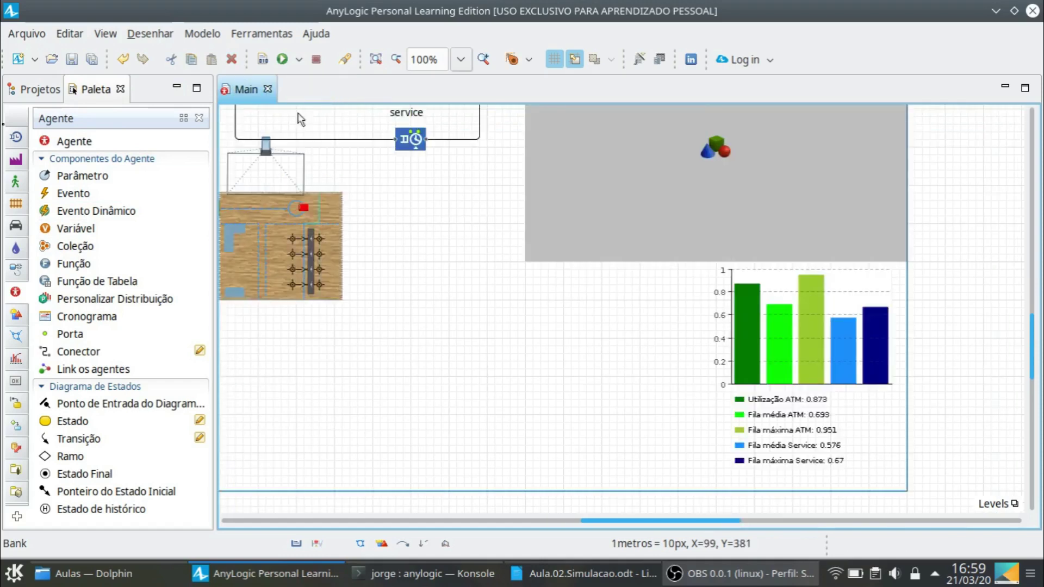
drag(600, 519, 546, 523)
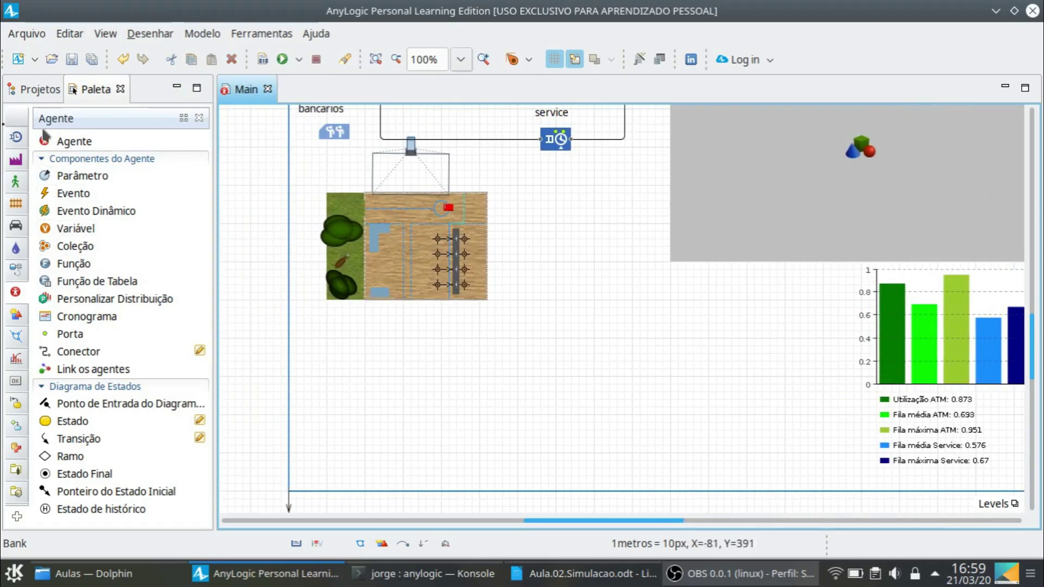
click(18, 363)
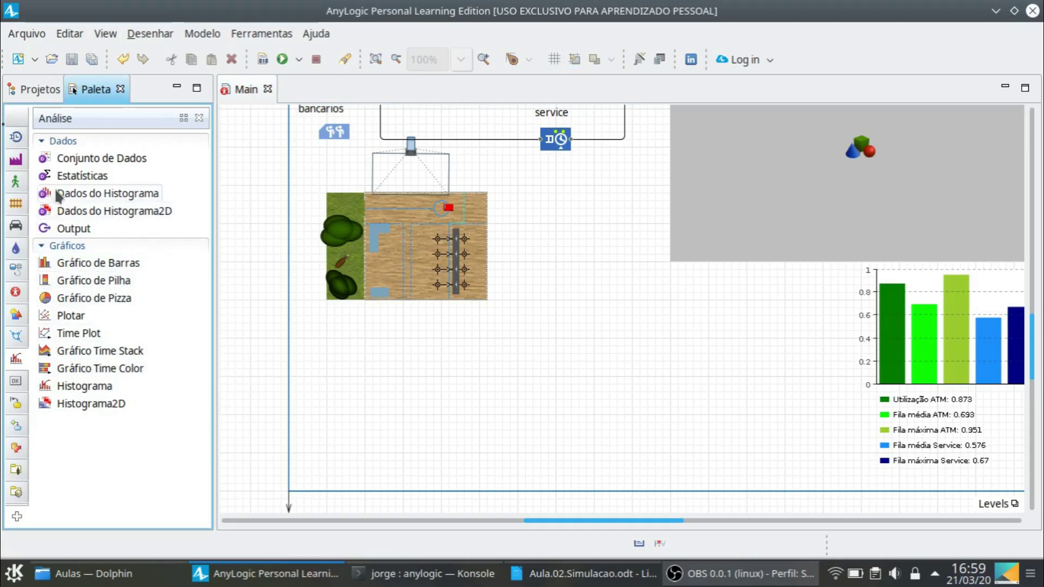
drag(54, 190, 325, 345)
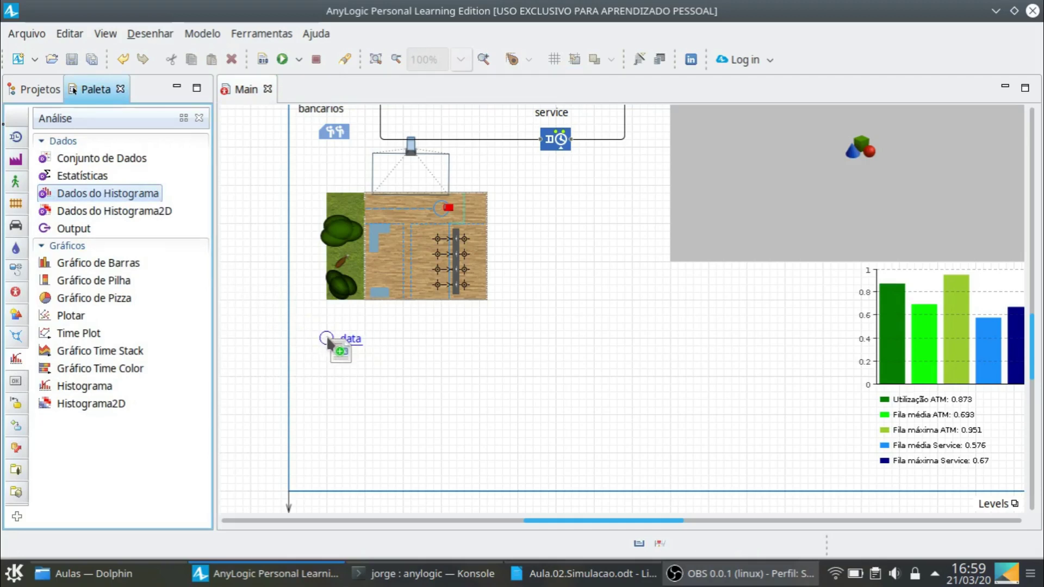
drag(326, 335, 327, 335)
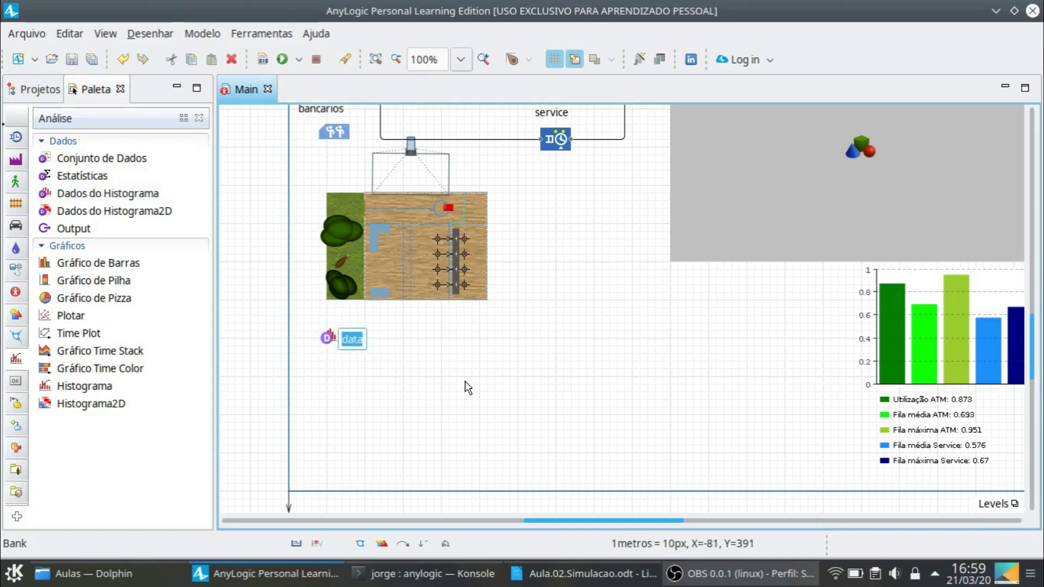
text(DistrTempo)
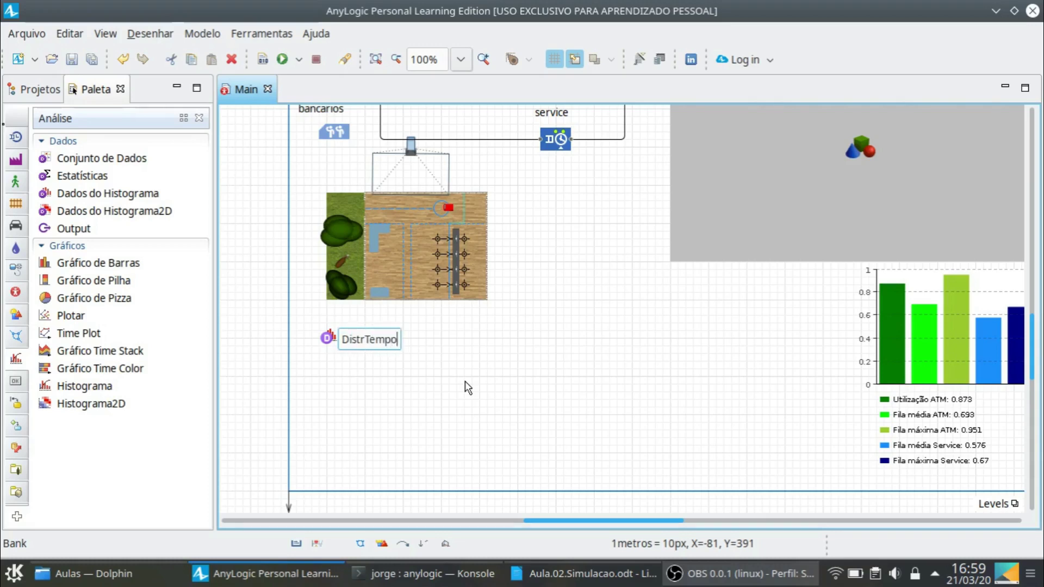
text(Espera)
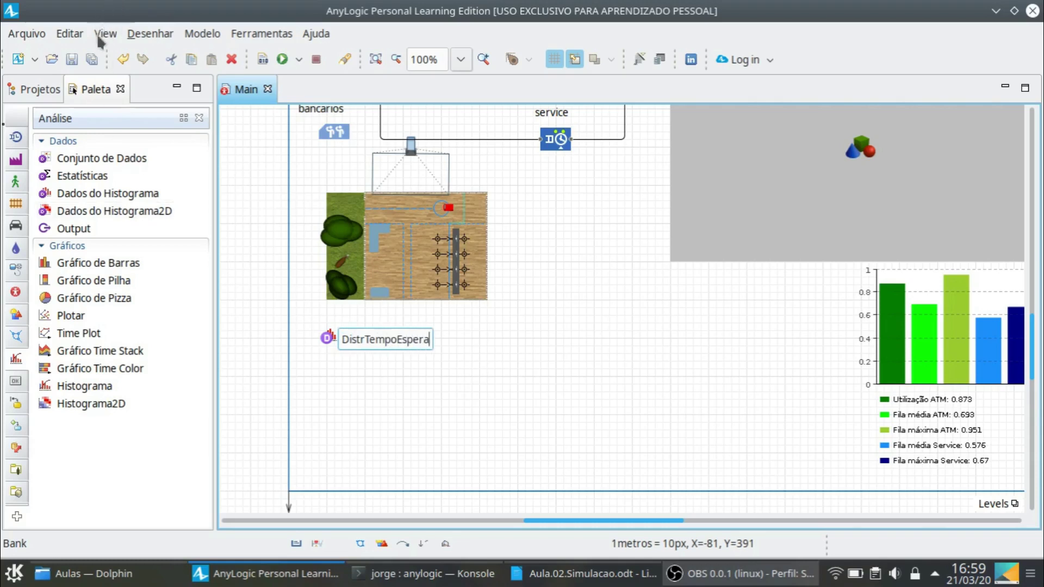
click(91, 60)
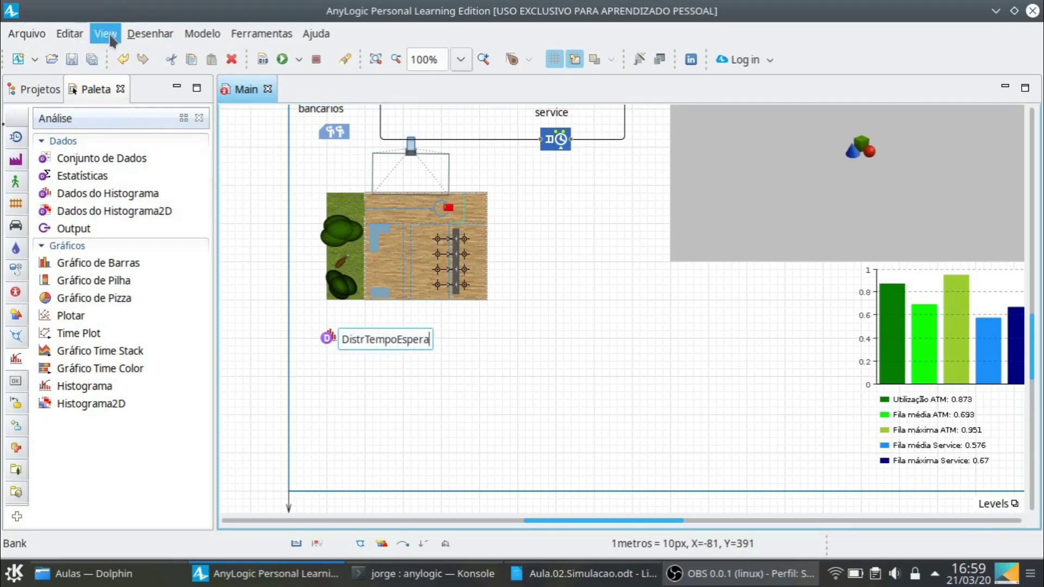
In the properties of DistrTempoEspera, set the number of intervals to 50 and the initial interval size to 0.01, saving the model
click(104, 34)
click(136, 76)
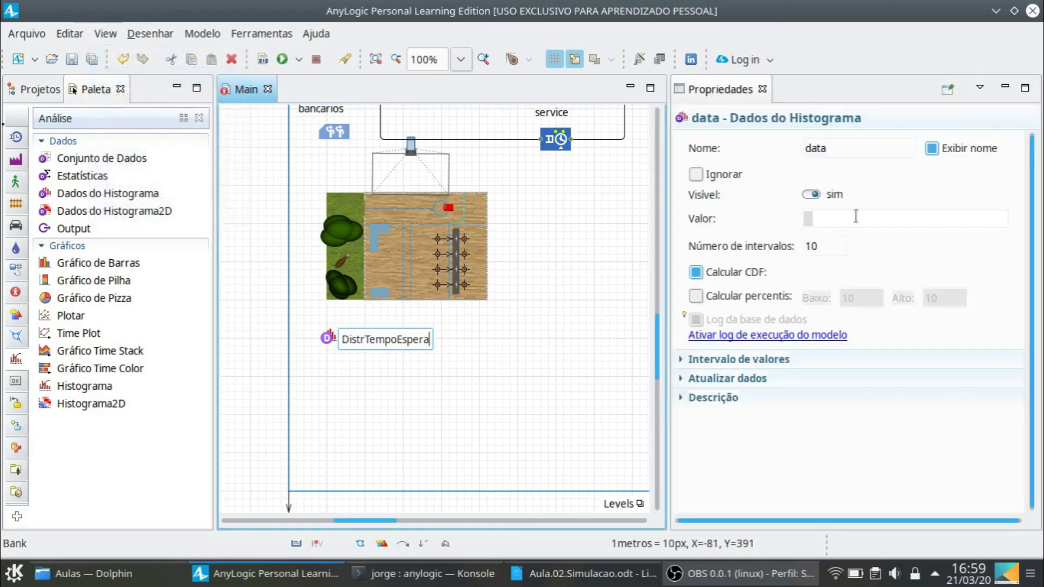
click(408, 411)
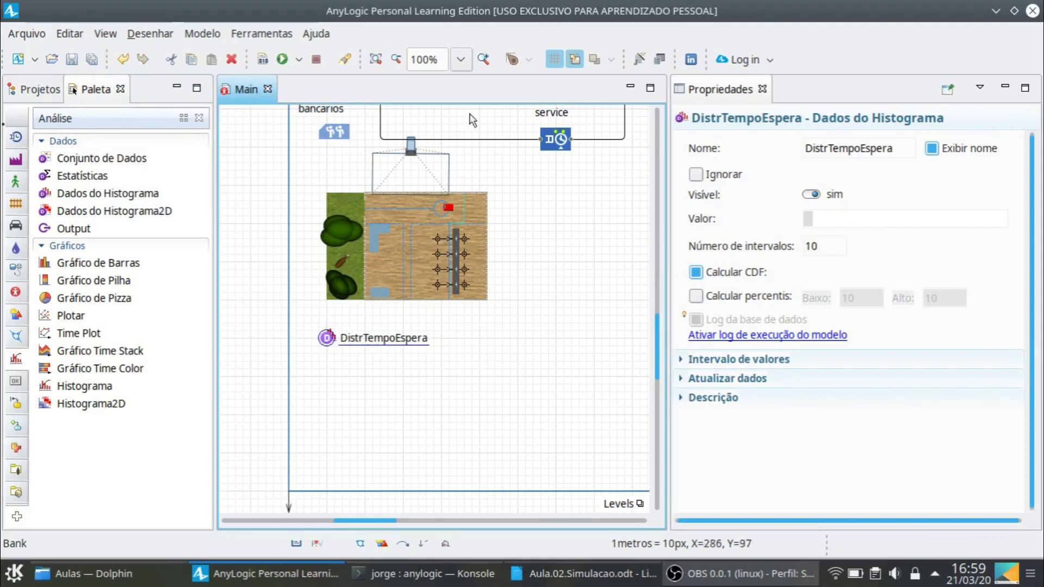
click(91, 59)
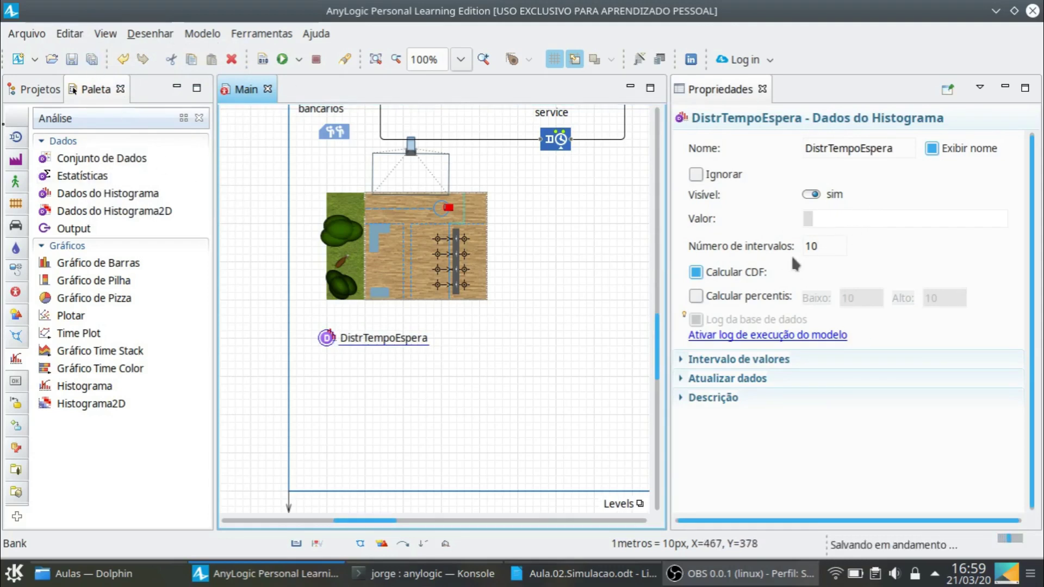
double_click(827, 247)
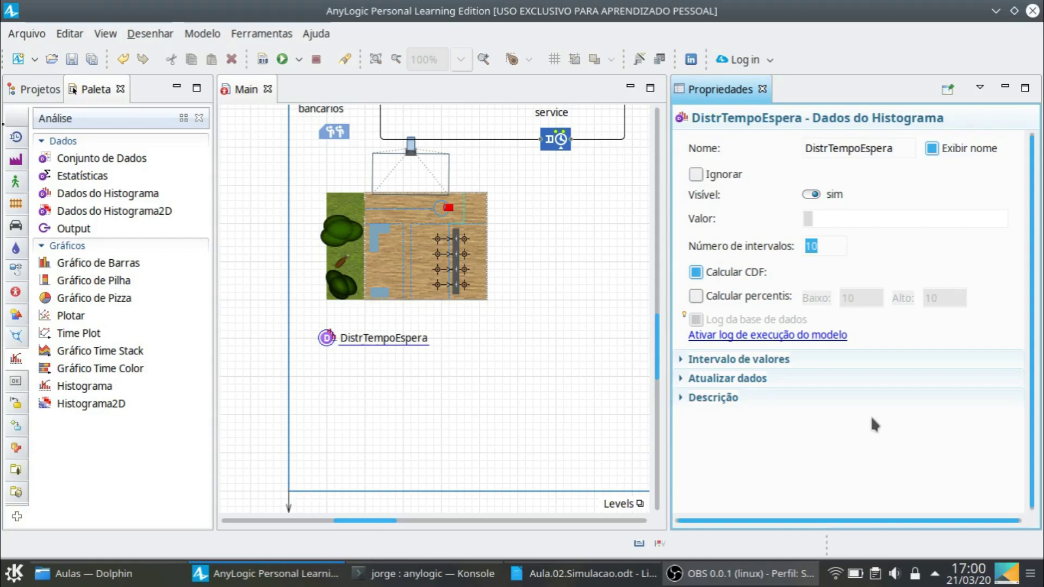
text(50)
click(684, 365)
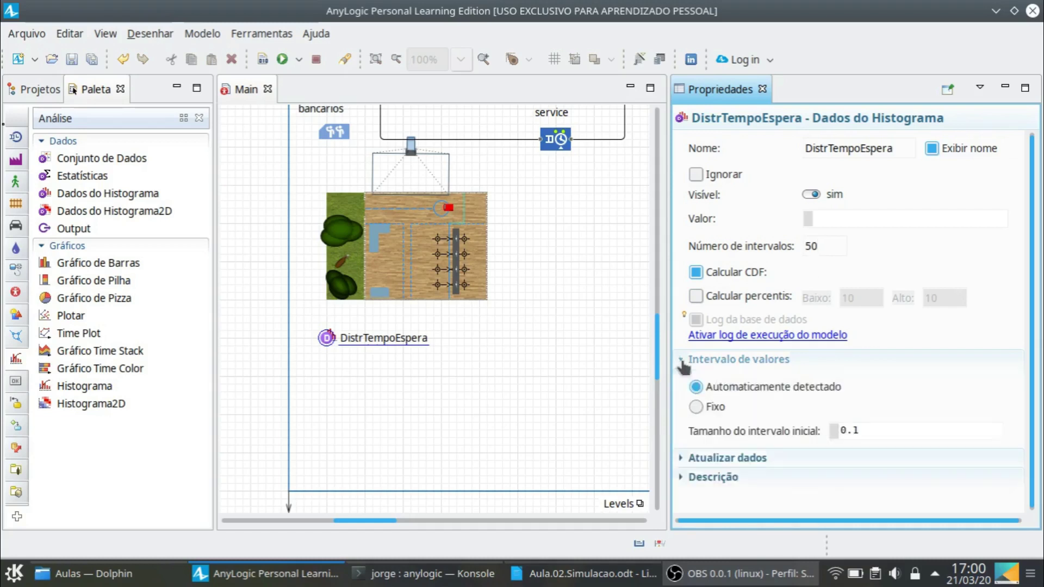
click(851, 432)
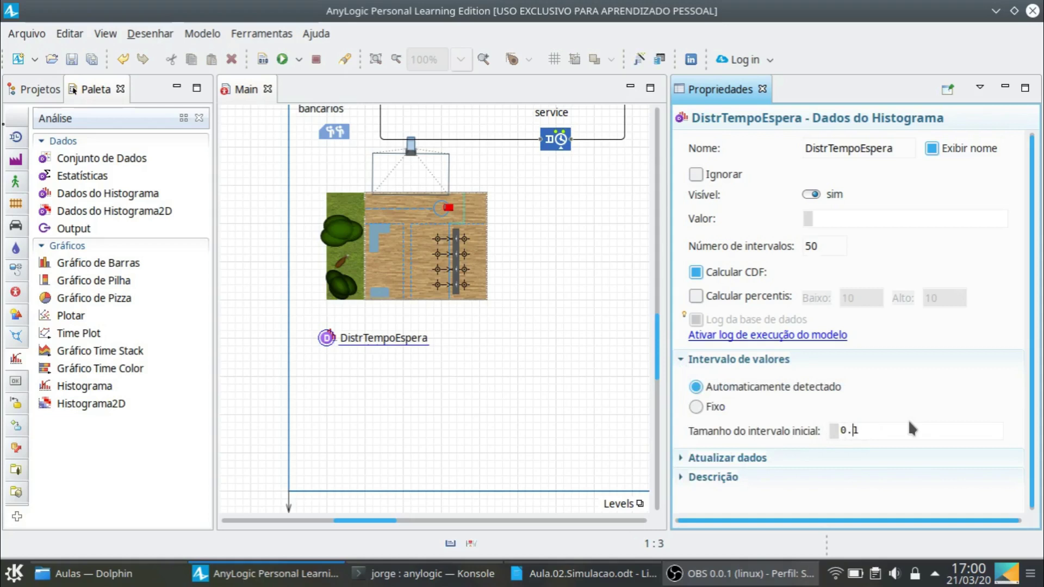
text(0)
click(90, 61)
Add a second histogram data object named DistrTempoEspera2 below DistrTempoEspera in Main
drag(52, 197, 326, 380)
text(D)
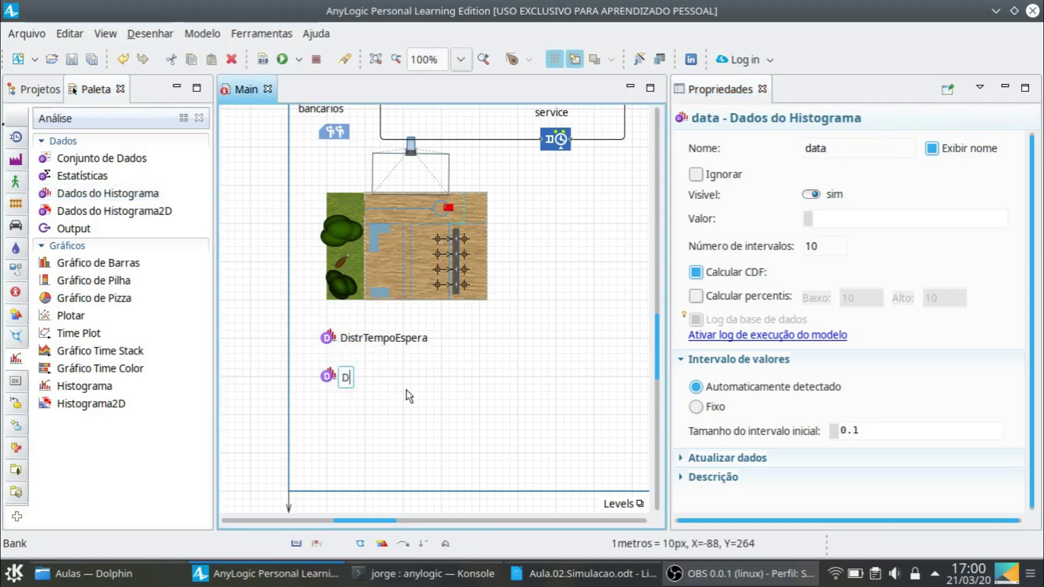
text(istrTempo)
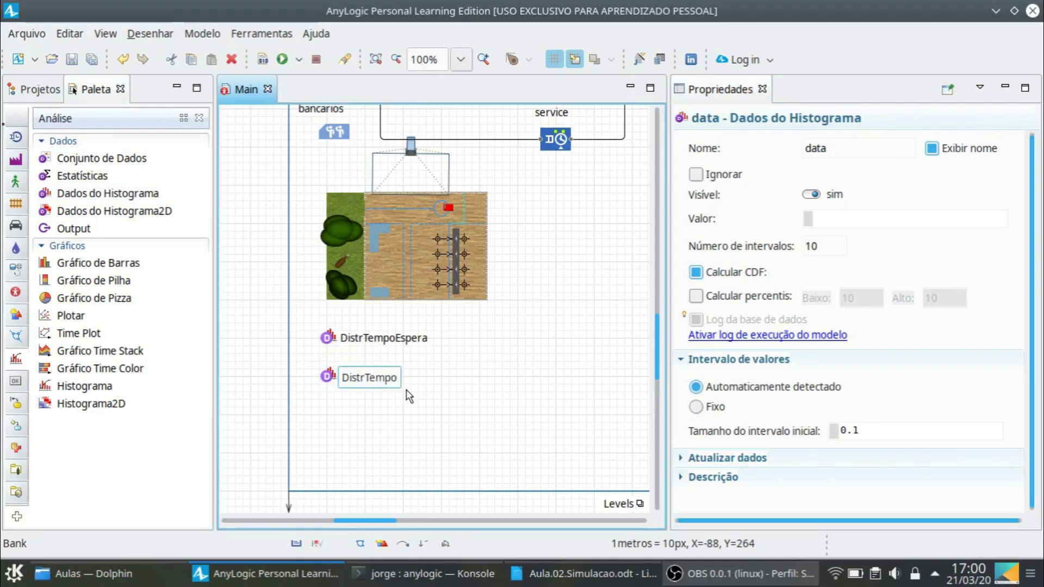
text(Espera2)
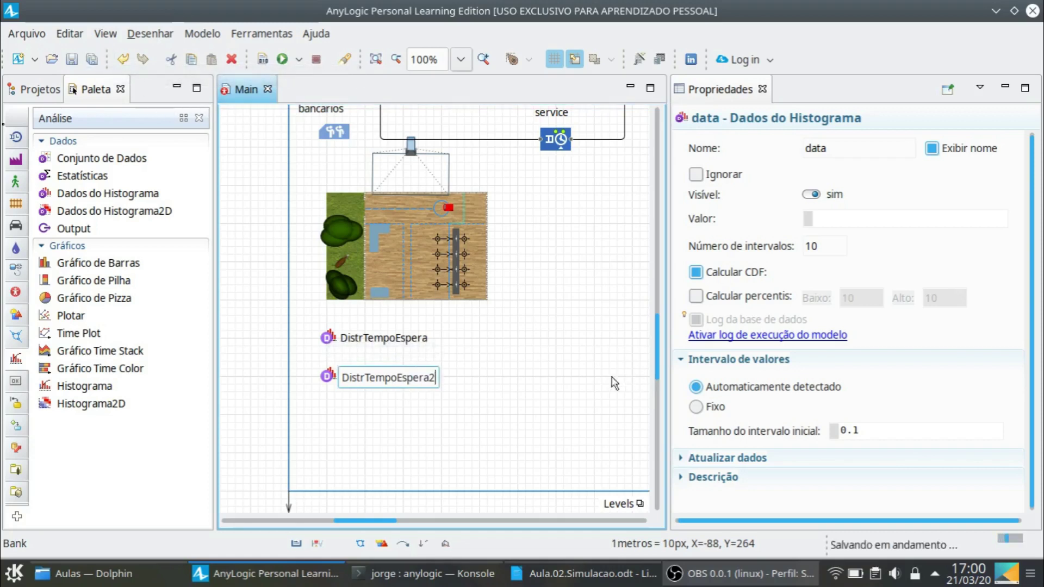
key(Return)
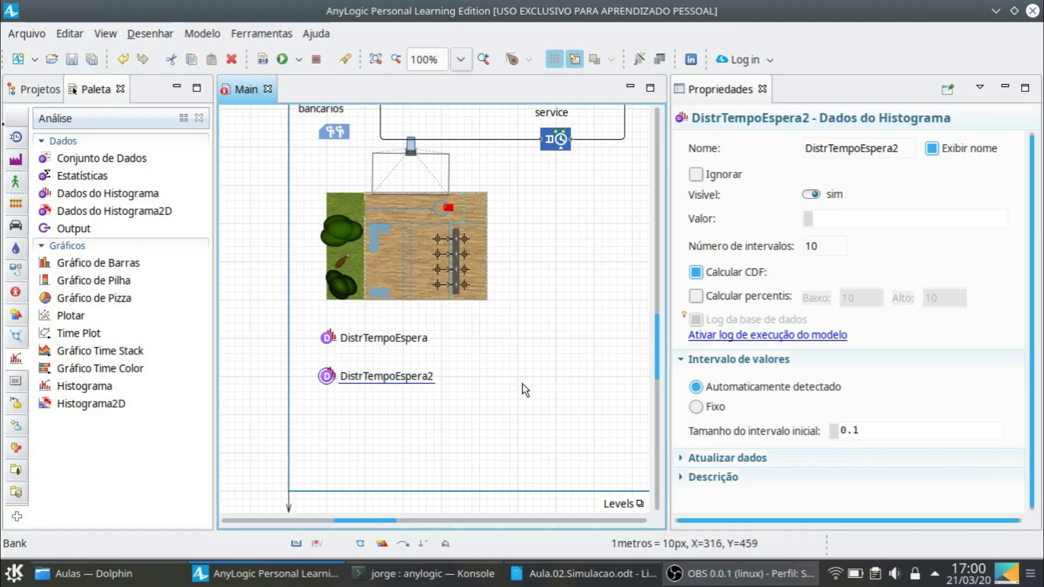
Set DistrTempoEspera2 to 50 intervals with an initial interval size of 0.01
double_click(824, 244)
text(50)
click(853, 432)
text(0)
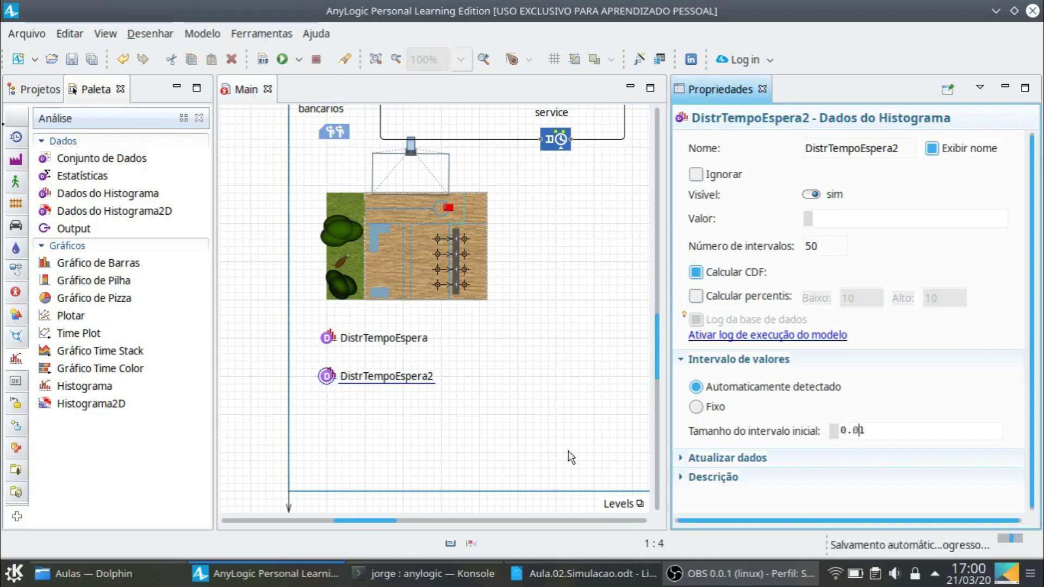
Add a third histogram data object named DistrTempoSistema below DistrTempoEspera2 in Main
drag(108, 194, 328, 413)
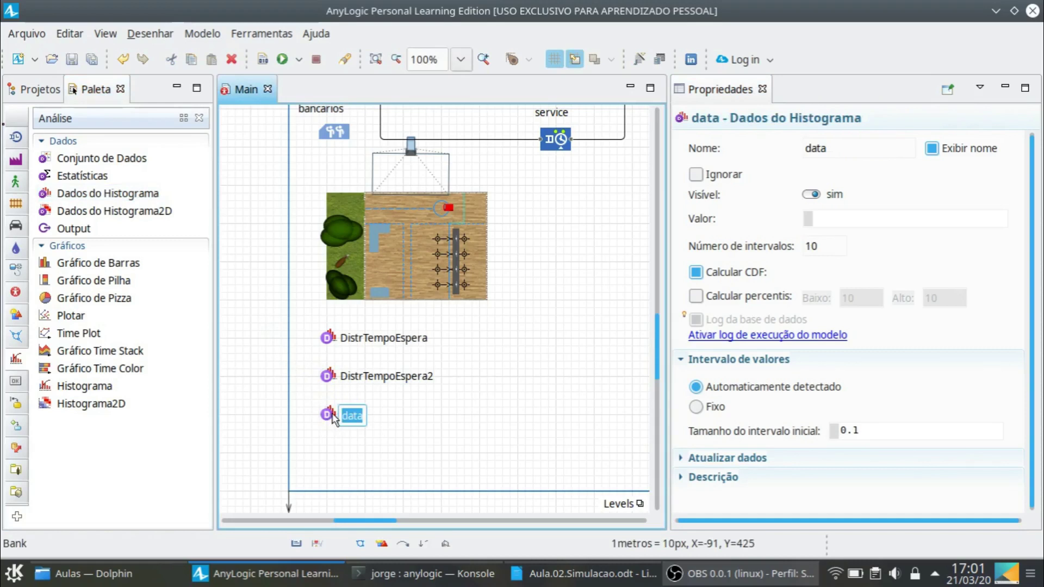
text(DistrTempo)
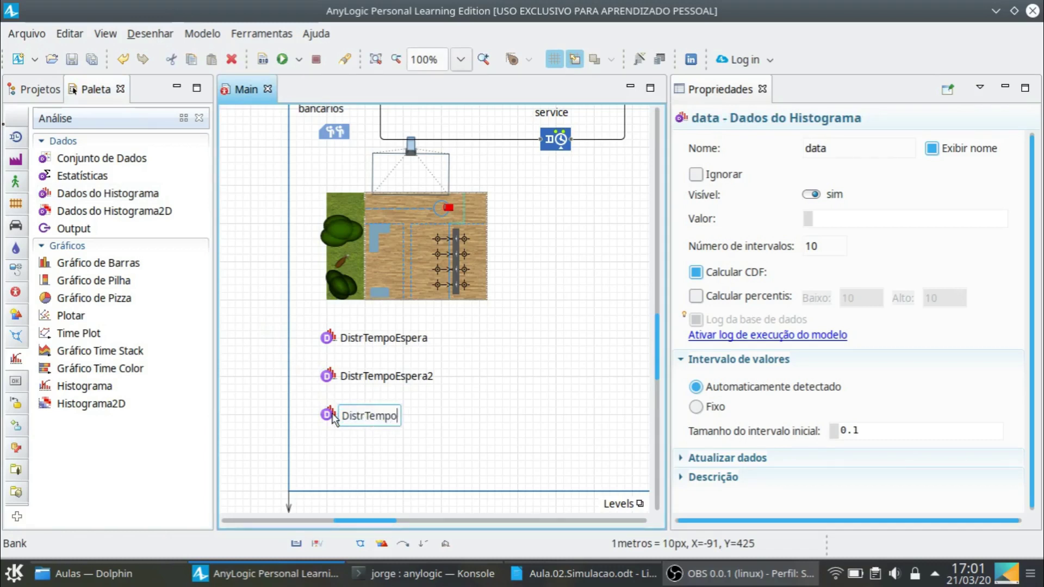
text(Sistema)
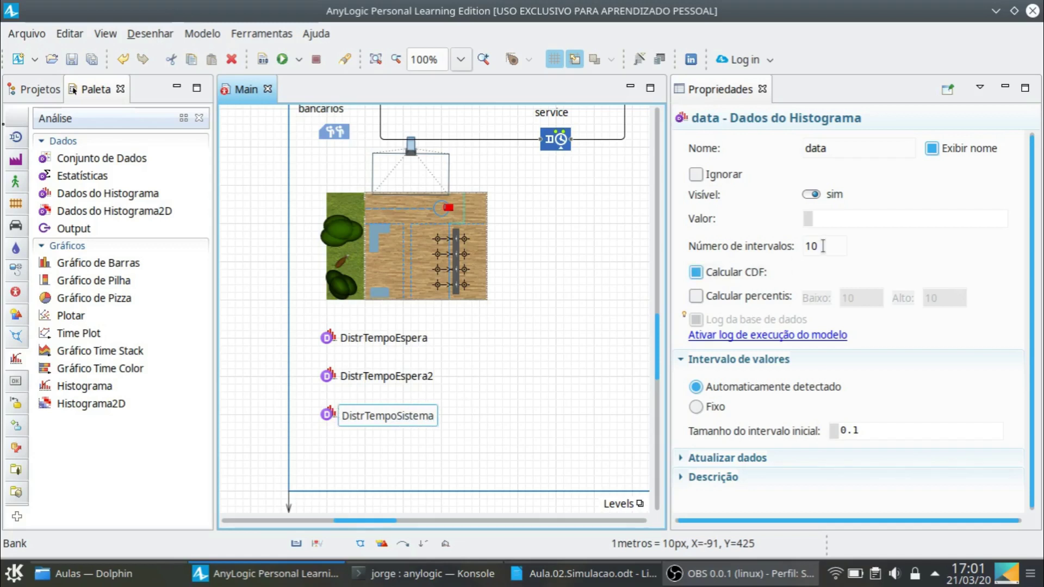
Set DistrTempoSistema to 50 intervals with an initial interval size of 0.01 and save the model
drag(821, 246, 800, 246)
text(50)
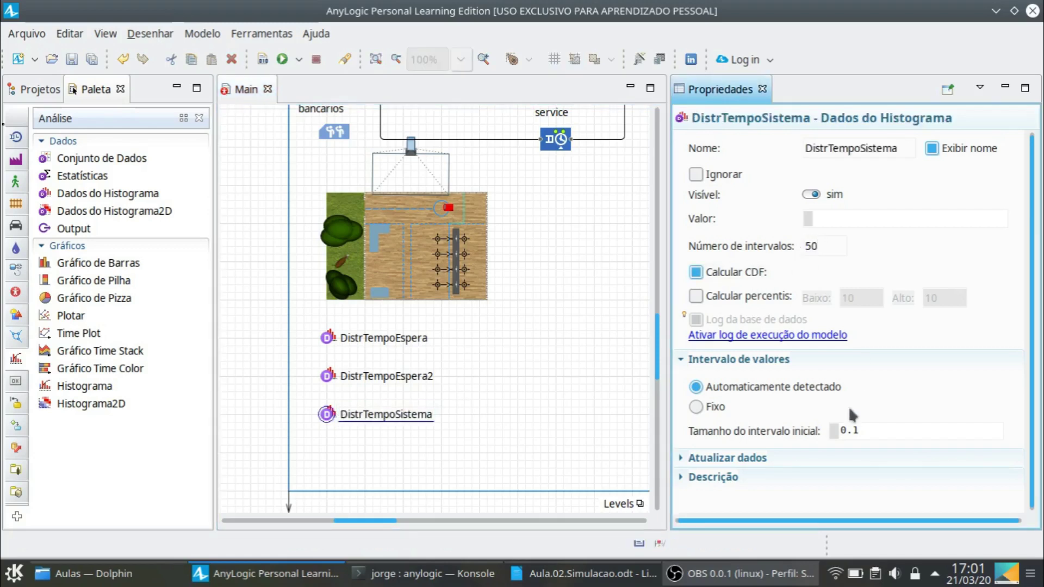
click(848, 431)
text(0)
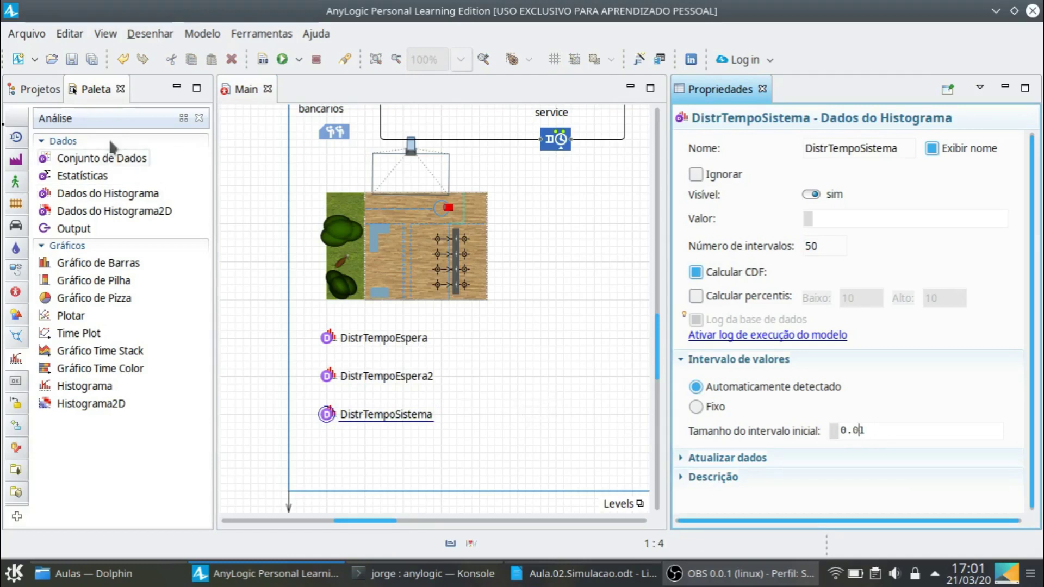
click(91, 60)
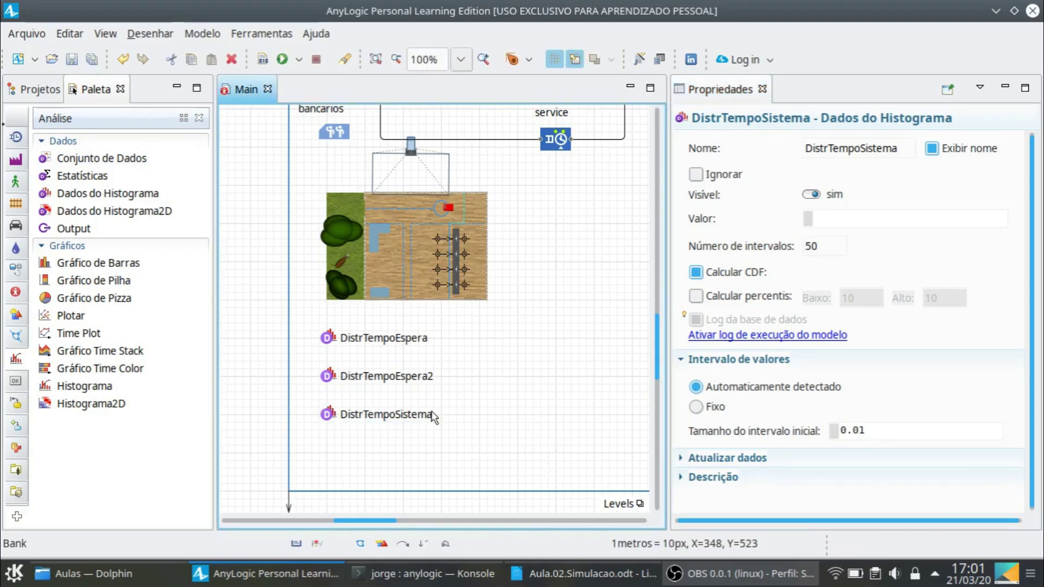
Set the source block's "Na saída" action to agent.EntradaSistema = time(); and save the model
click(383, 353)
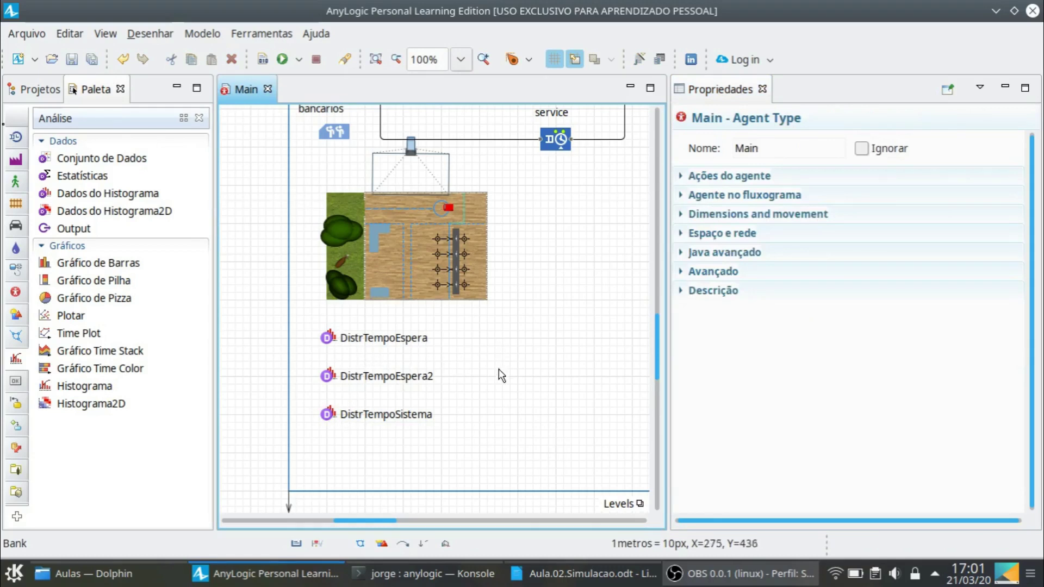
scroll(521, 363, up, 4)
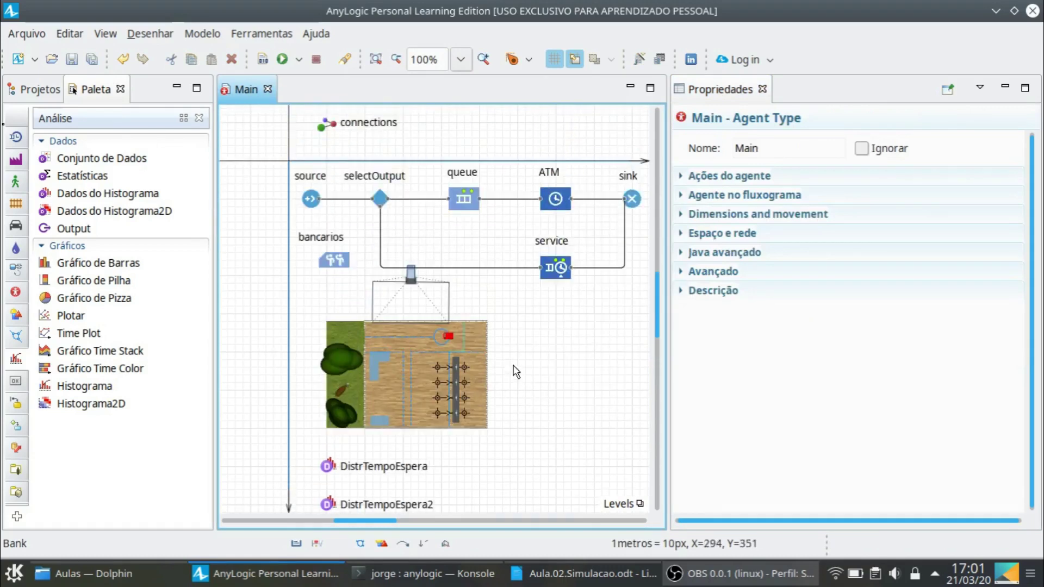
click(311, 199)
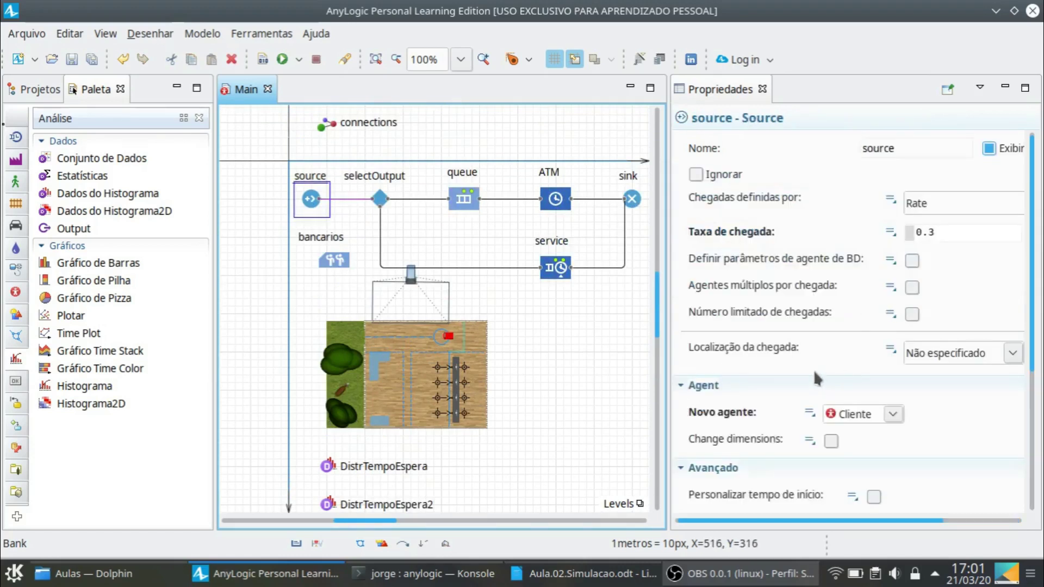
scroll(782, 372, down, 3)
scroll(702, 387, down, 2)
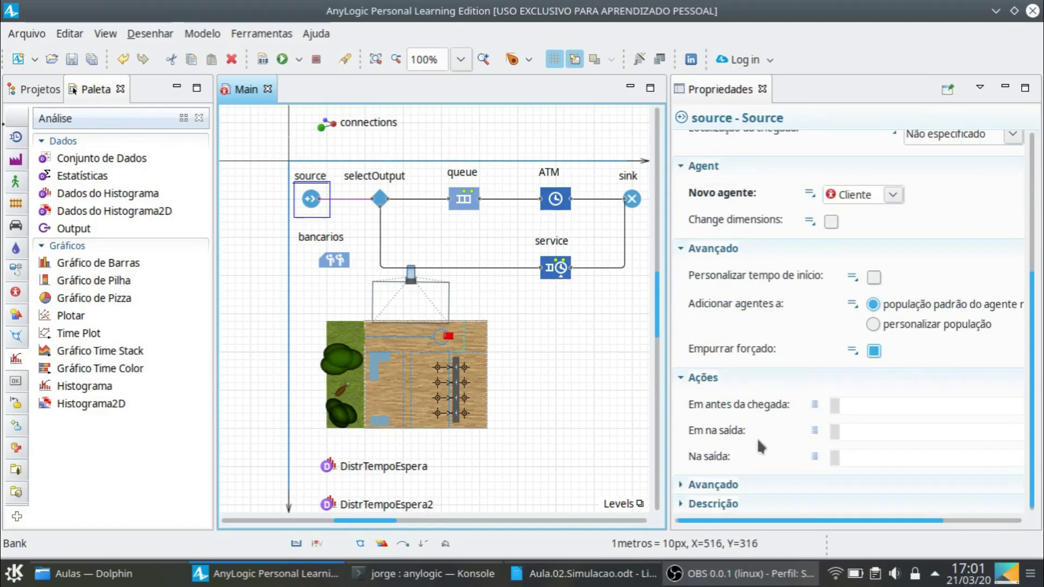
click(864, 457)
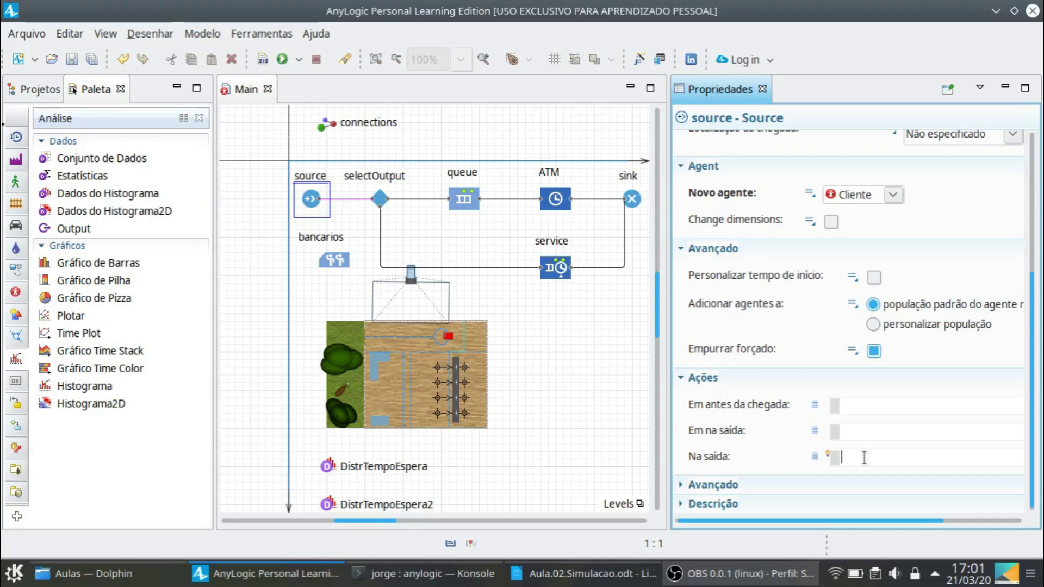
text(agent.Entrada)
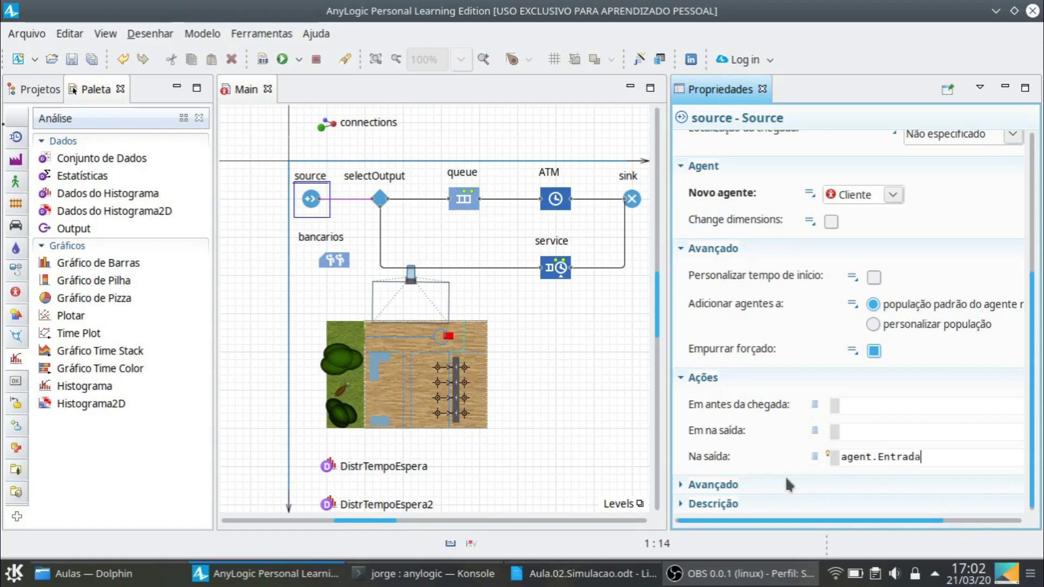
text(Sistema)
text(= time)
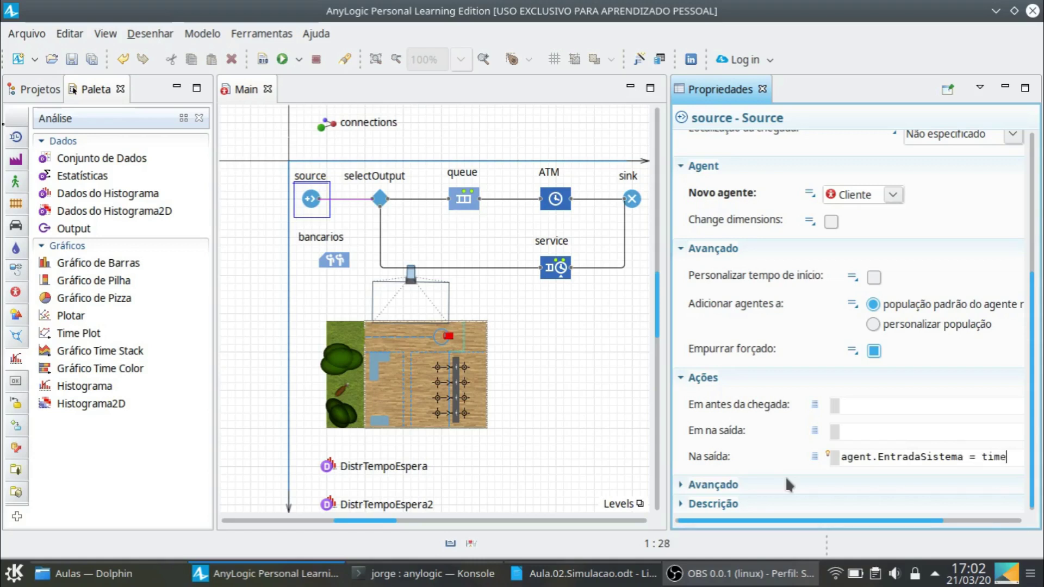
text(();)
click(91, 59)
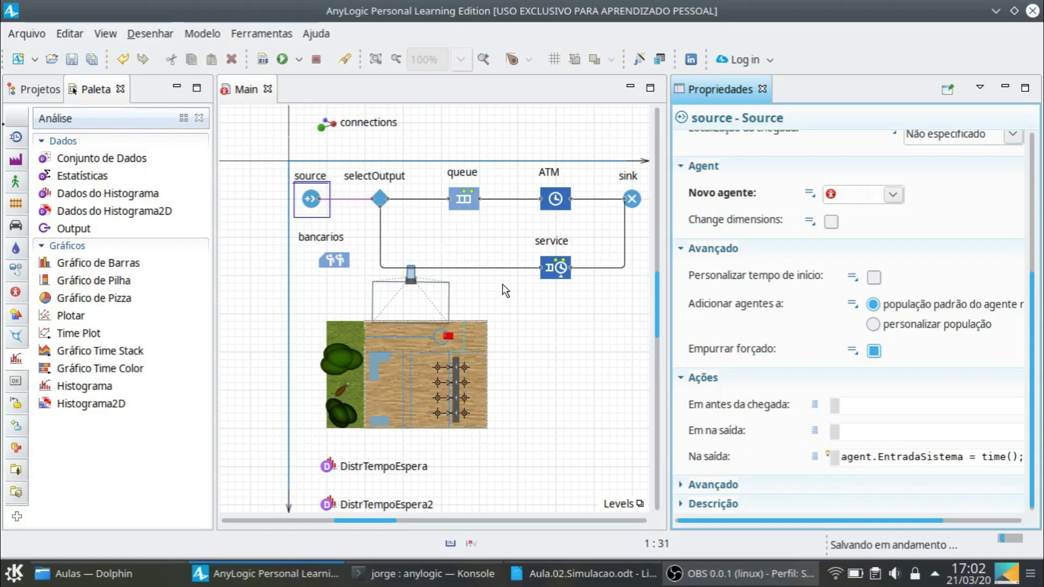
Set the queue block's "Na entrada" action to agent.InicioEspera = time();
click(468, 209)
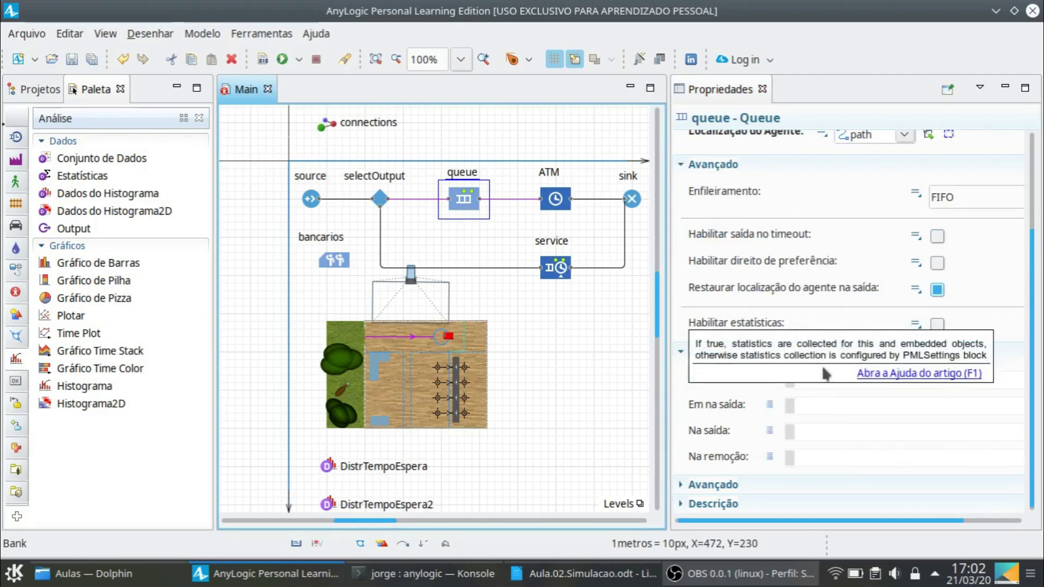
click(822, 387)
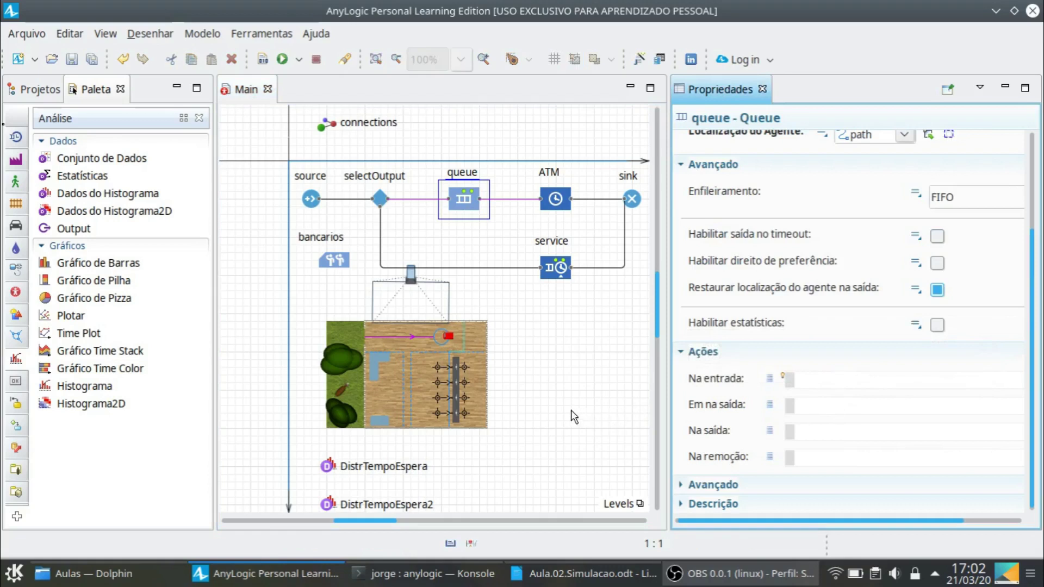
text(agent.InicioEspera)
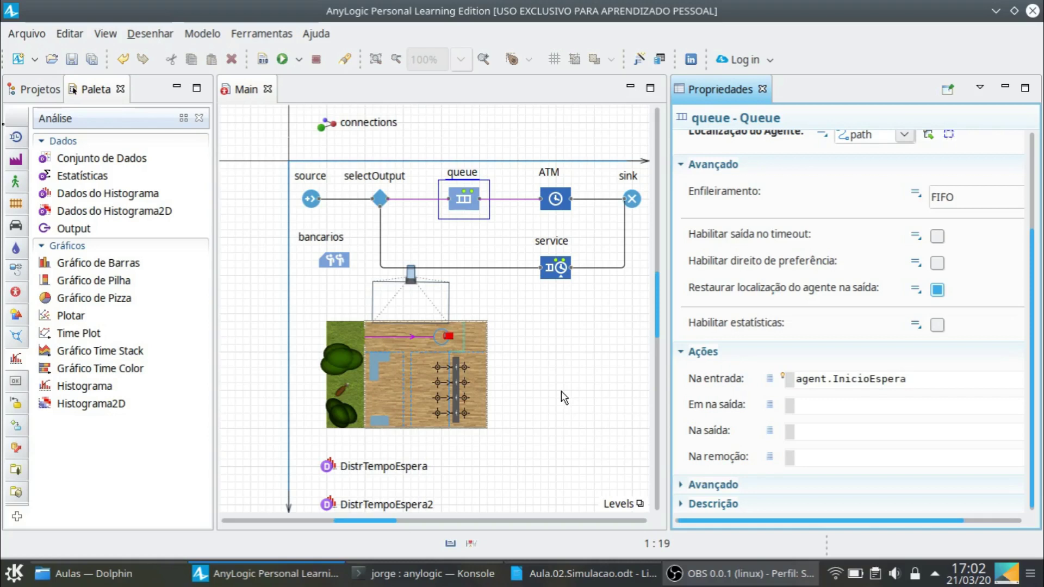
text( = time();)
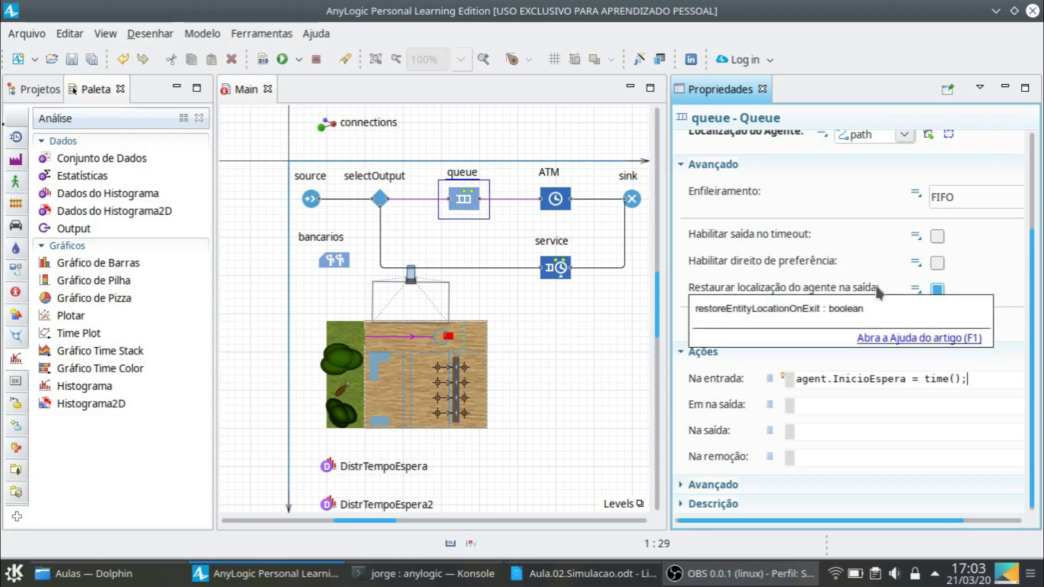
Set the queue block's "Na saída" action to DistrTempoEspera.add(time() - agent.InicioEspera); and save the model
click(809, 432)
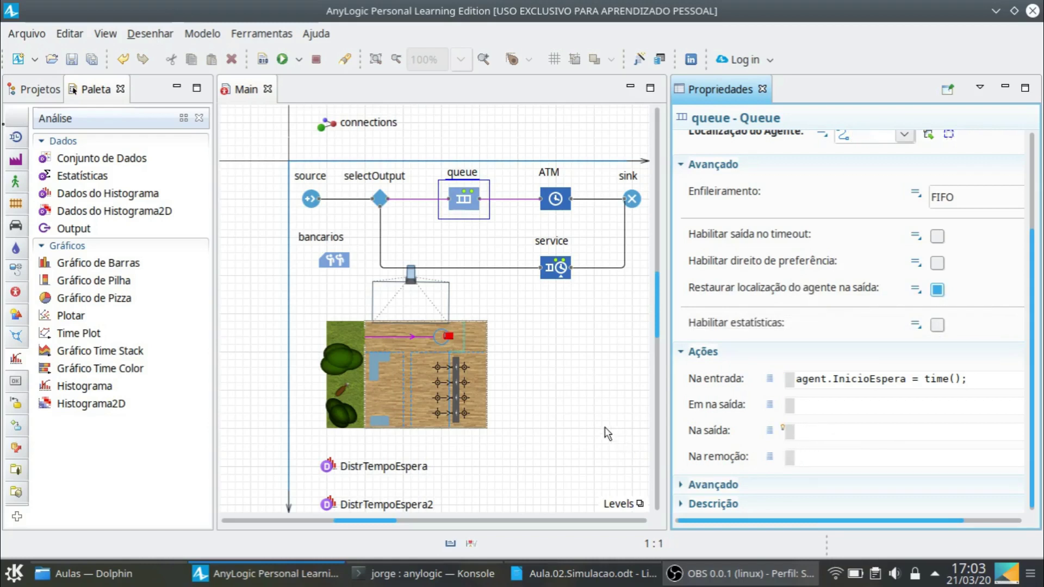
text(DistrTempoEspera)
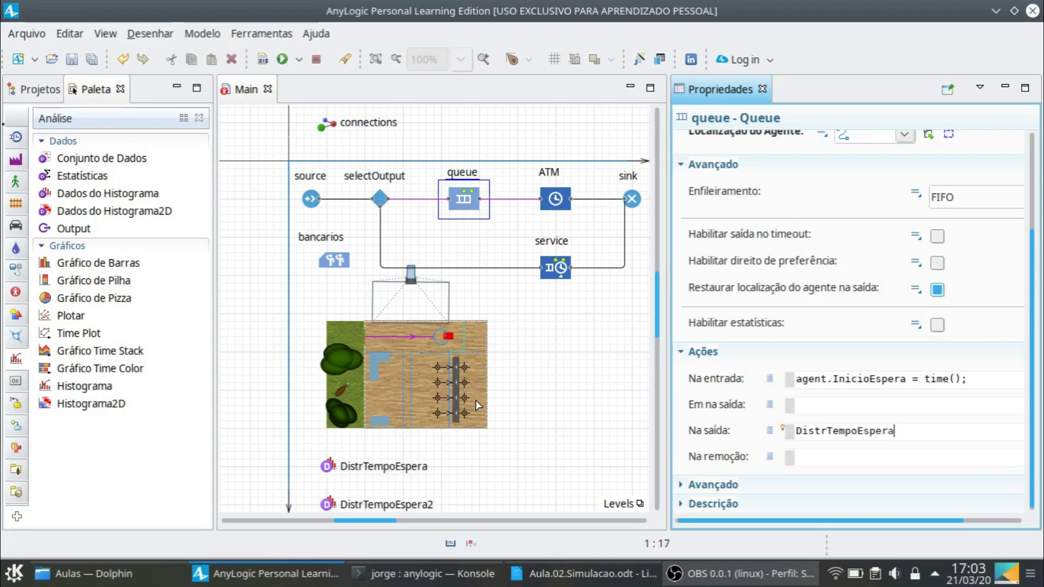
text(.add(time())
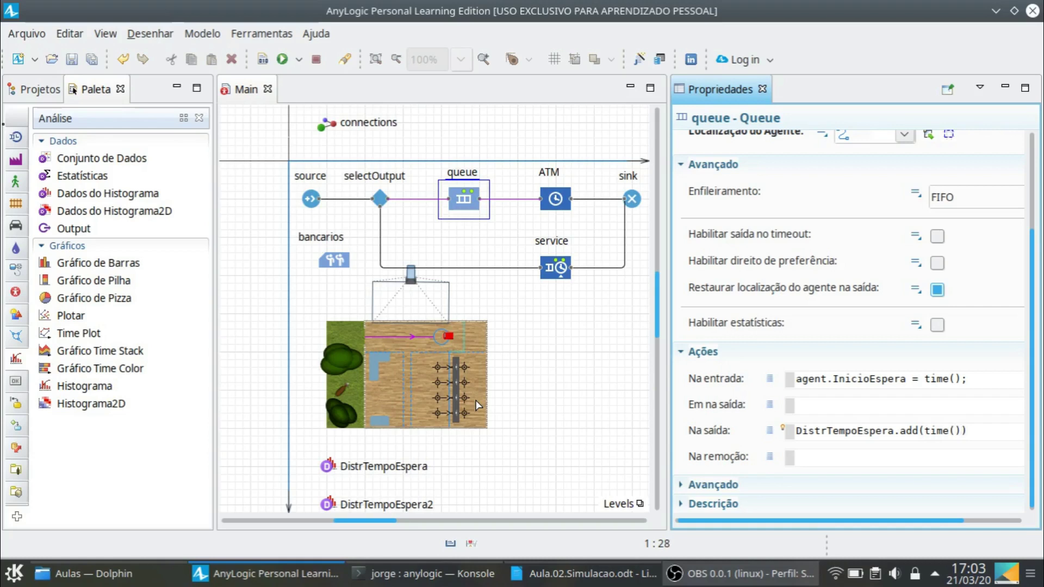
text( - agent.InicioEspera)
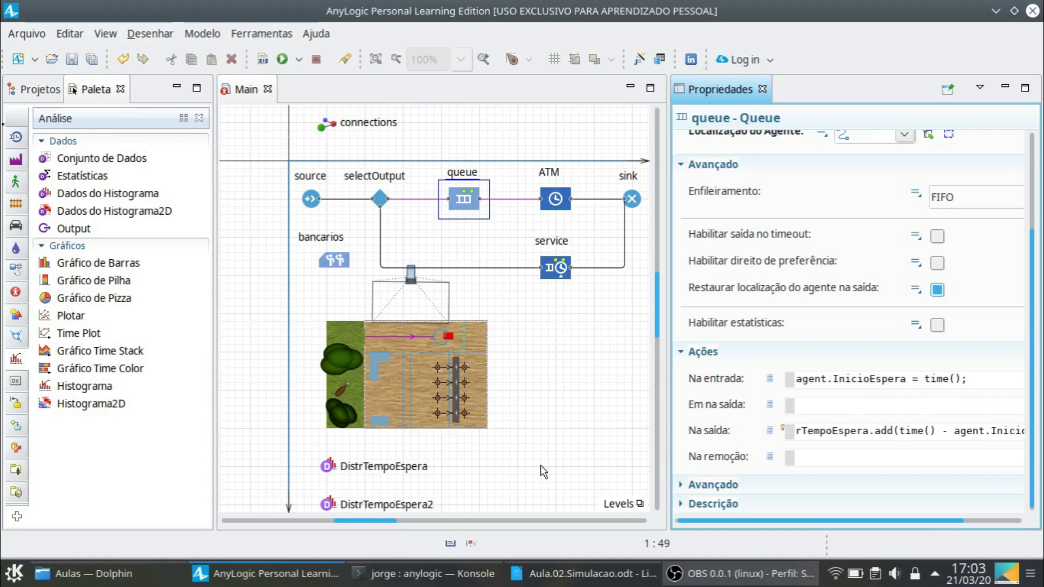
drag(948, 517, 1029, 522)
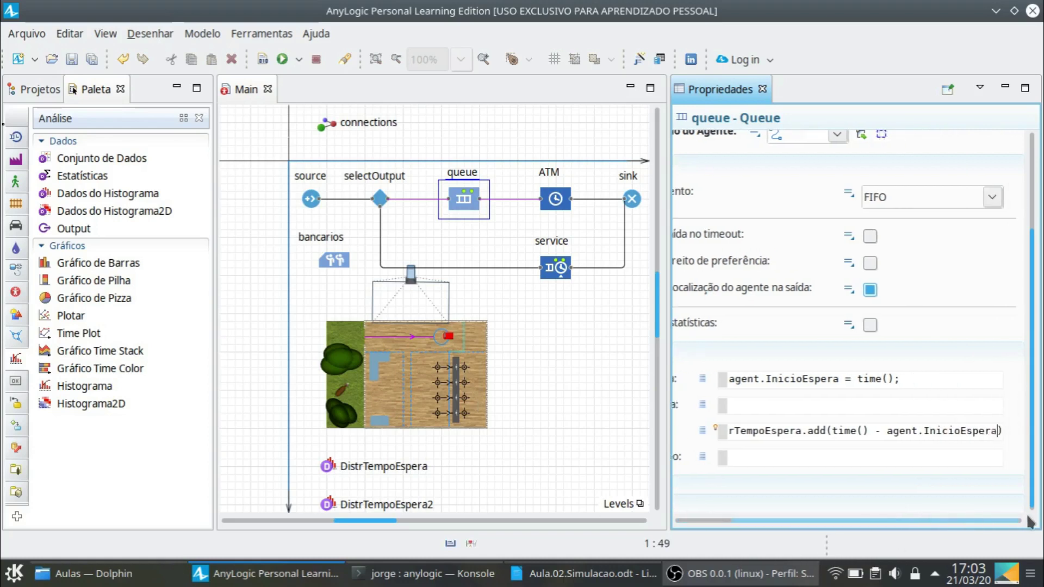
click(1005, 428)
drag(973, 439, 1001, 441)
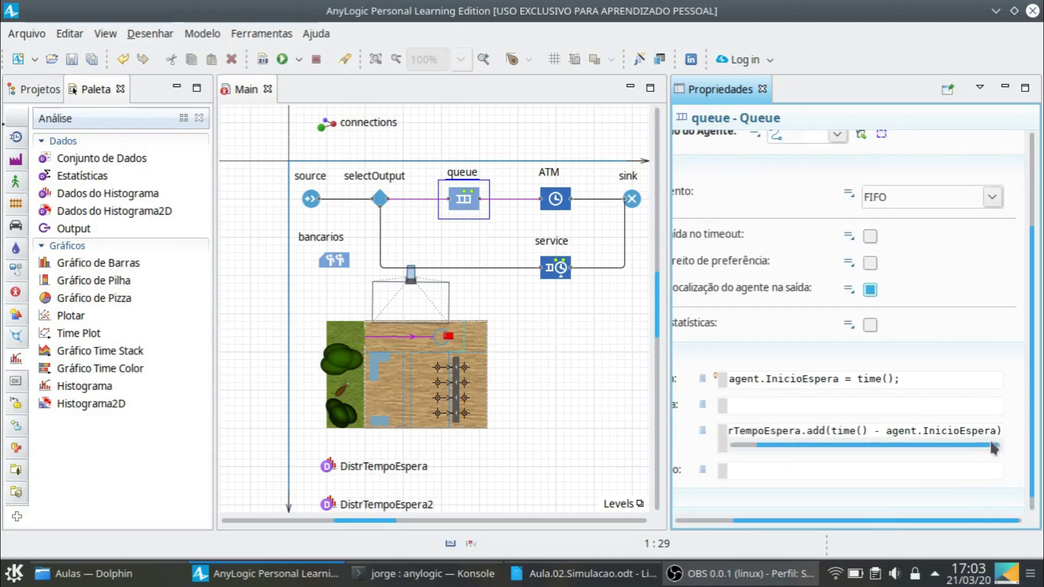
click(1002, 430)
key(Right)
text();)
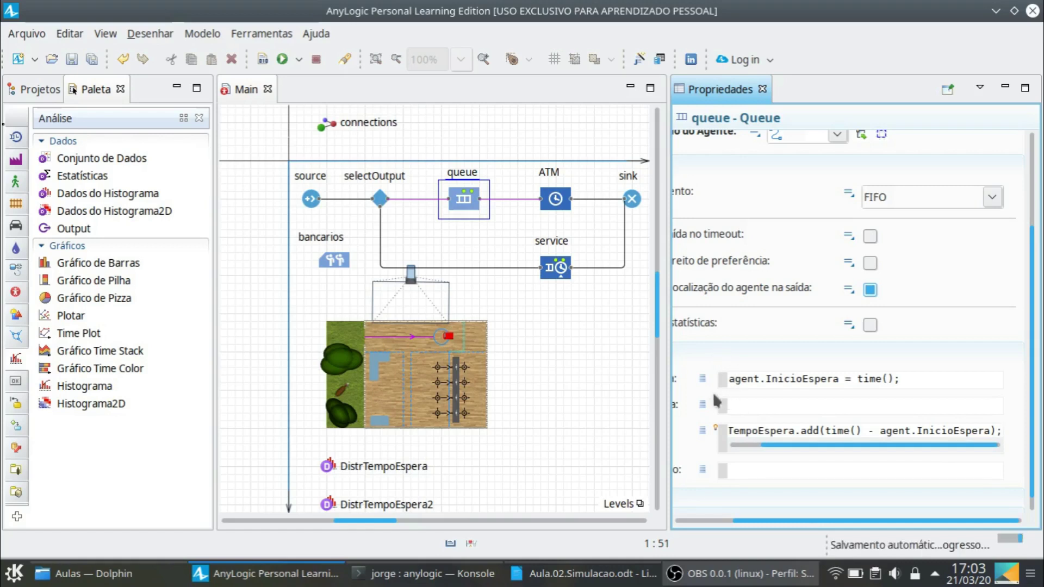
click(83, 59)
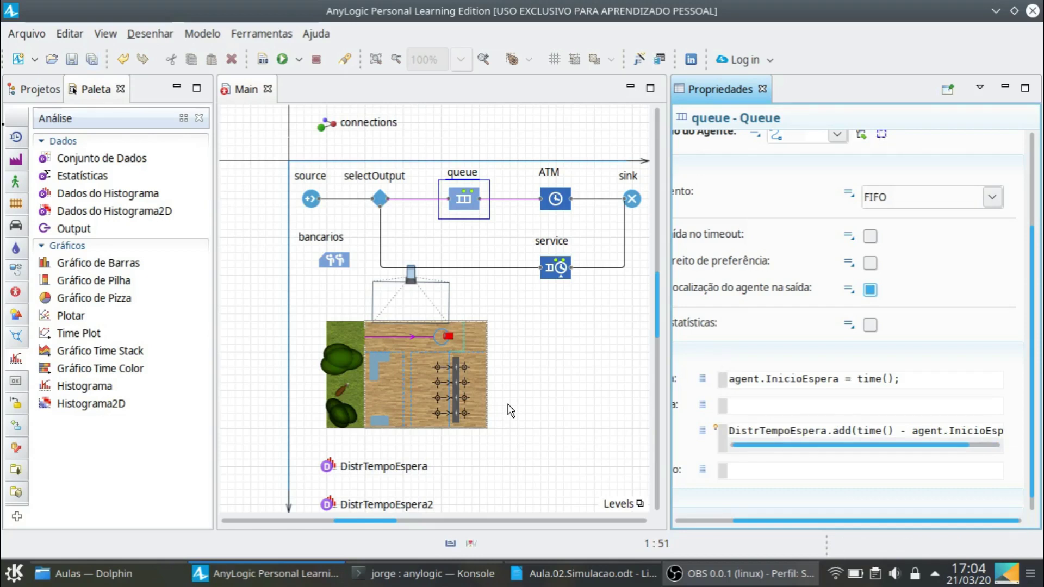
Set the service block's "Na entrada" action to agent.InicioEspera2 = time();
click(555, 267)
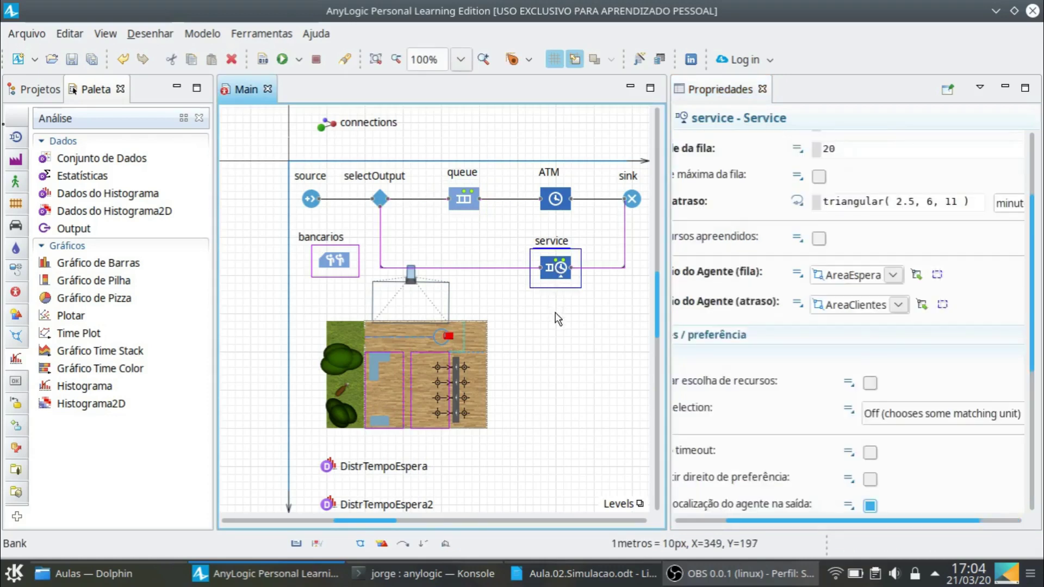
drag(776, 519, 728, 521)
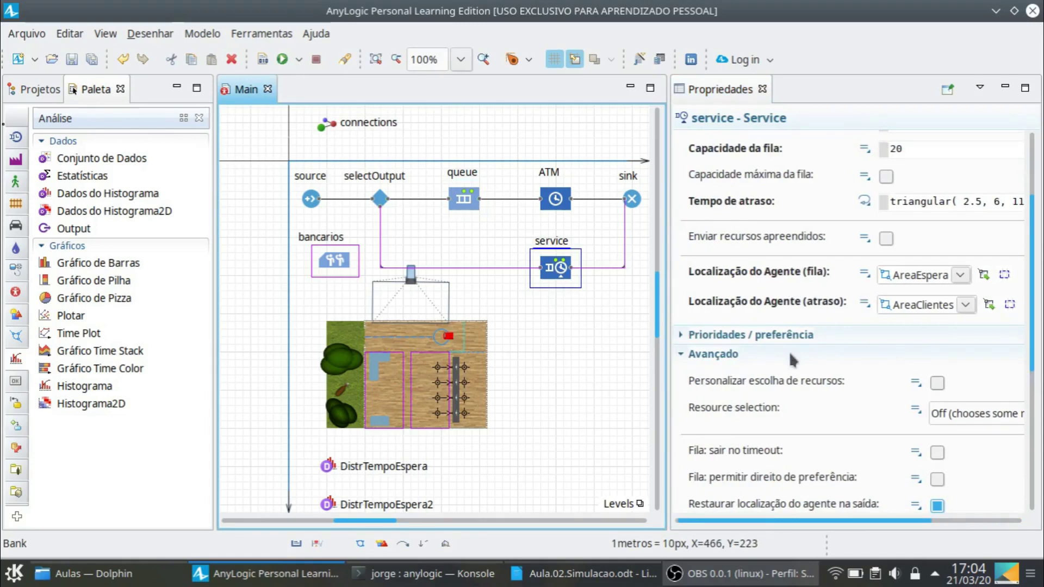
scroll(788, 351, down, 5)
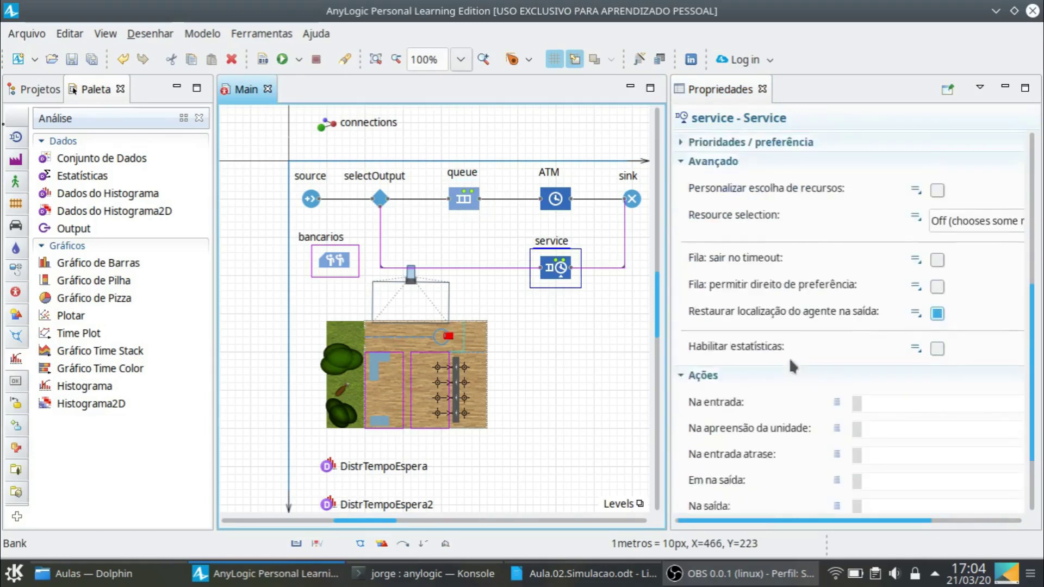
click(867, 308)
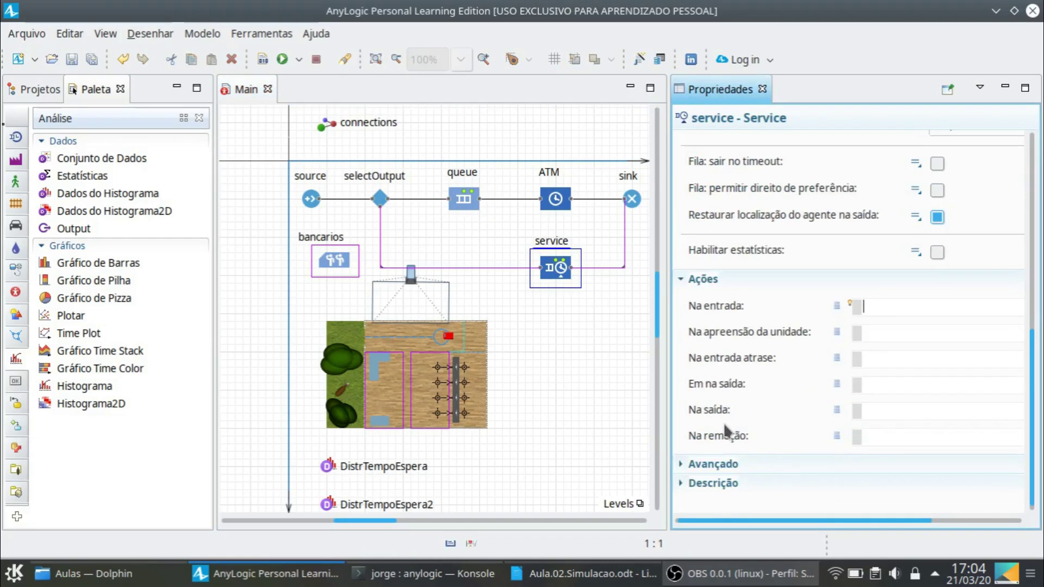
text(agent.InicioEspera2 )
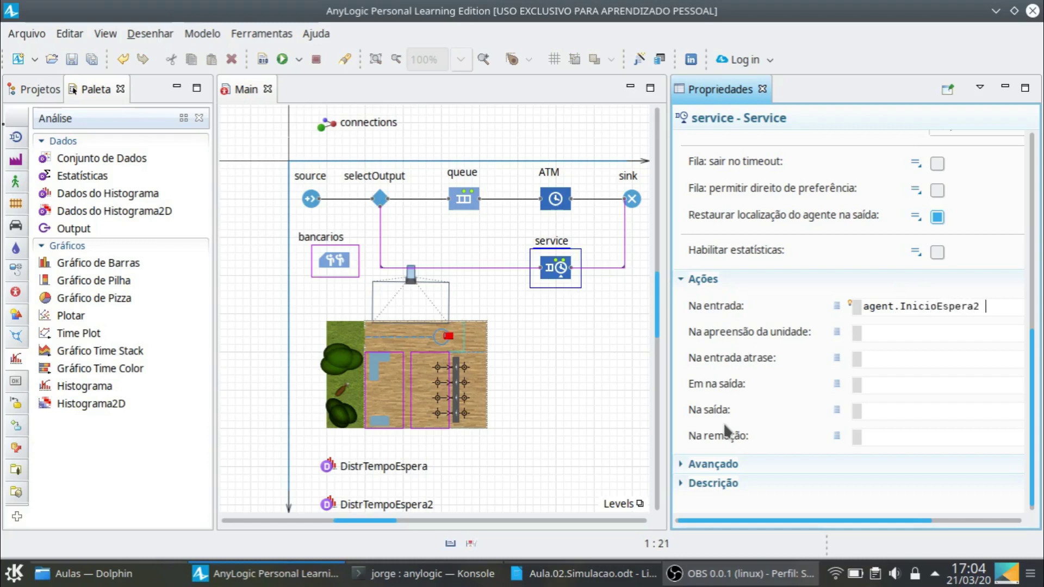
text(= time();)
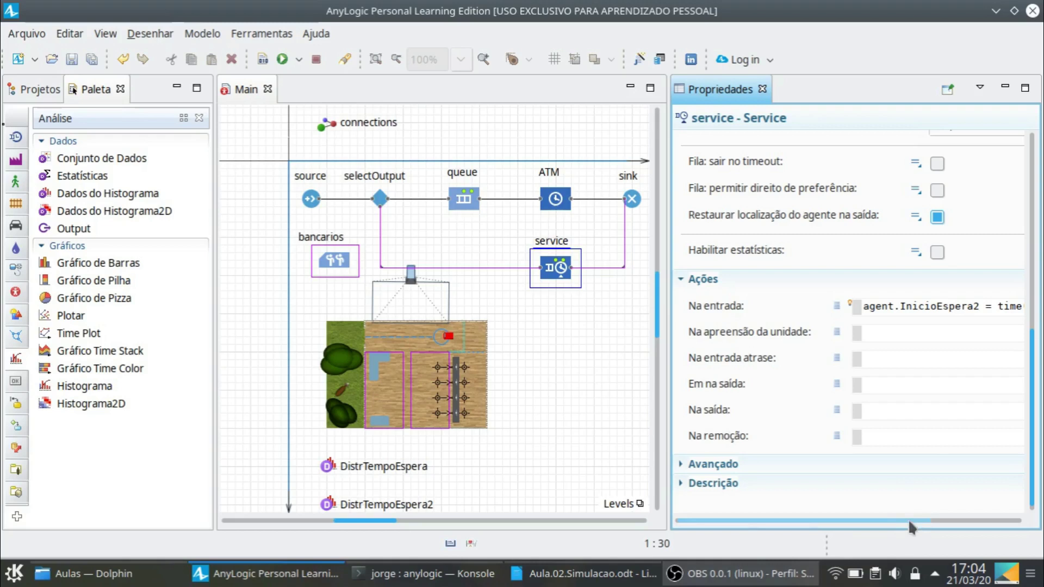
drag(908, 519, 975, 520)
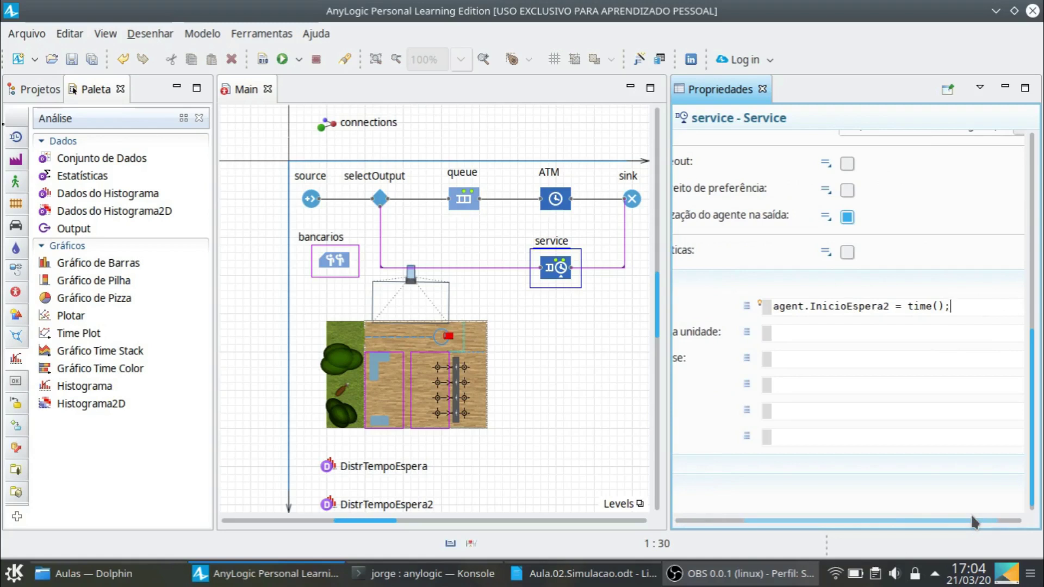
Set the service block's "Na entrada atrase" action to DistrTempoEspera2.add(time() - agent.InicioEspera2); and save the model
drag(970, 513, 827, 519)
click(895, 360)
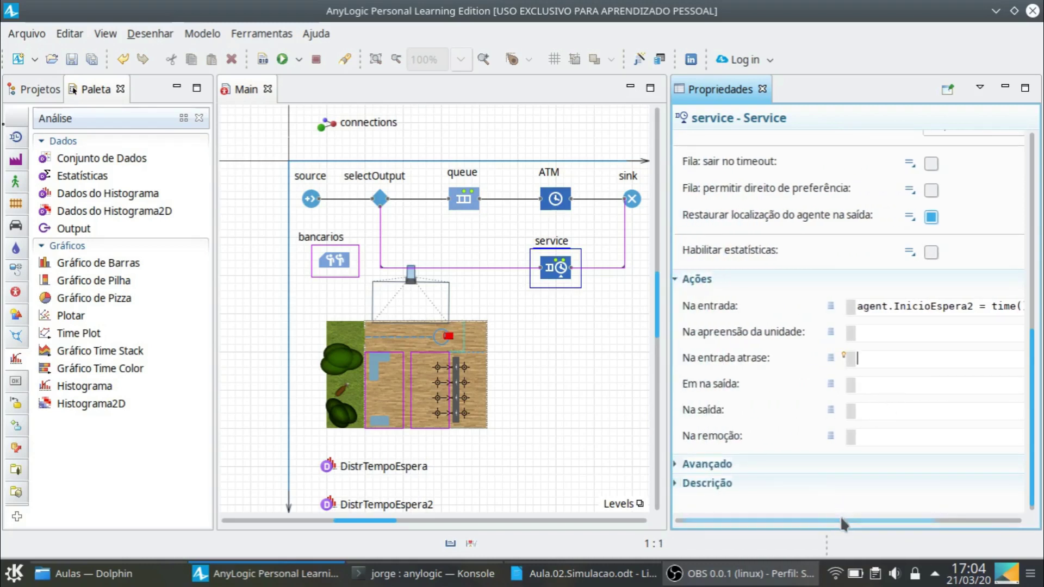
drag(840, 516, 860, 521)
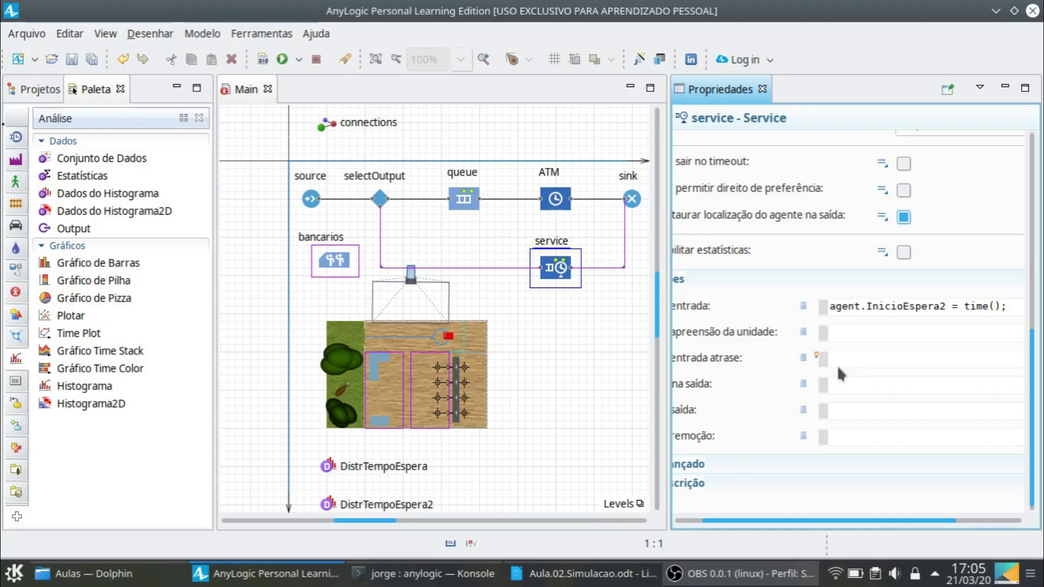
text(DistrTempoEspera2)
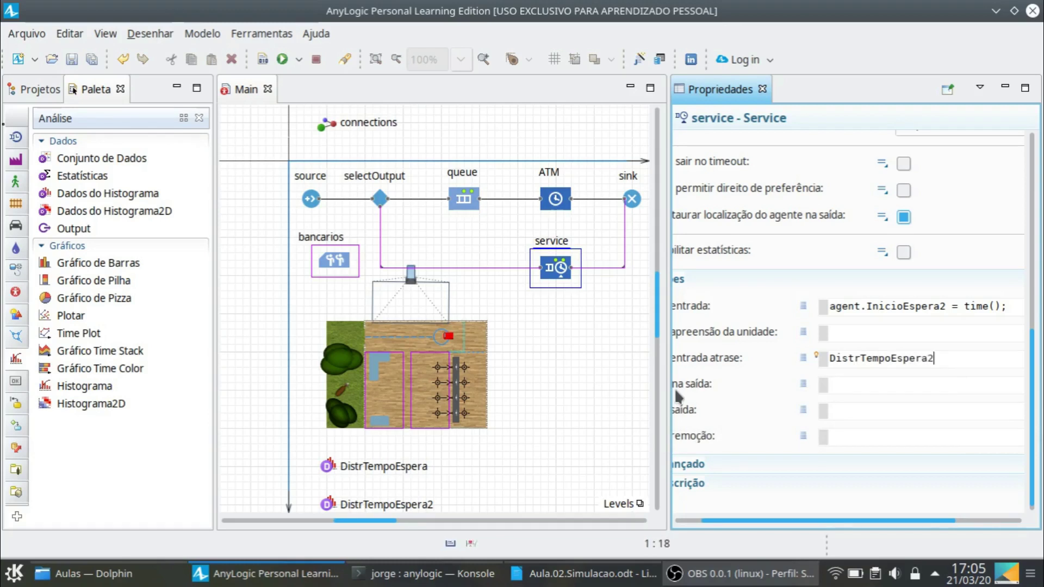
text(.add(time() - a)
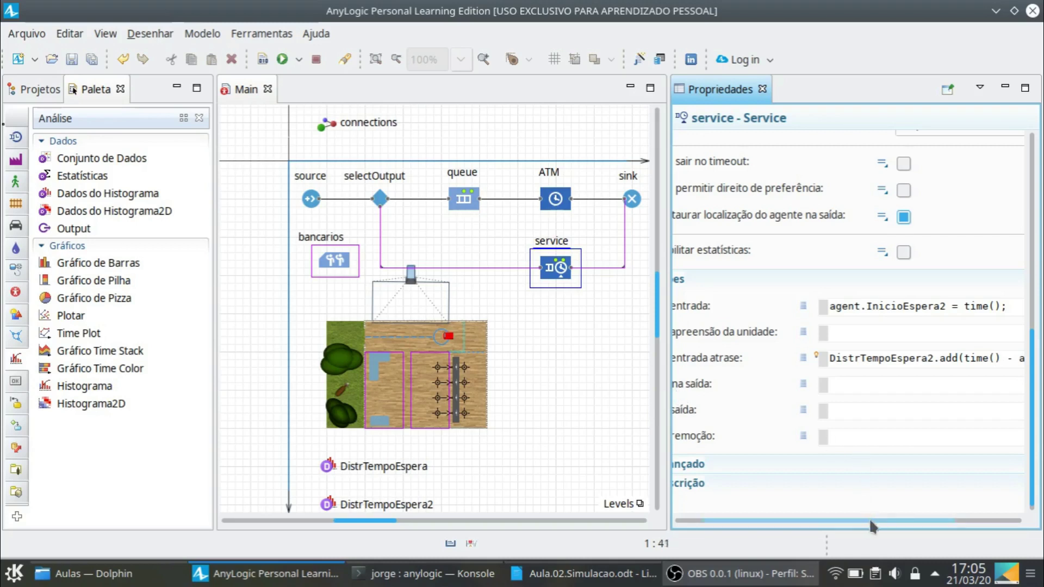
drag(869, 518, 1011, 518)
text(cioEspera2)
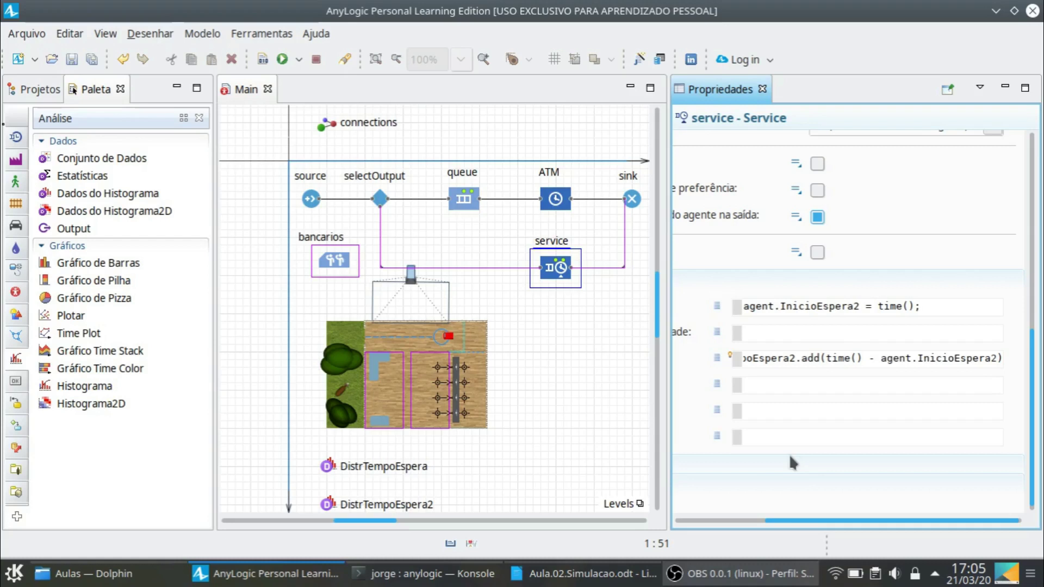
text();)
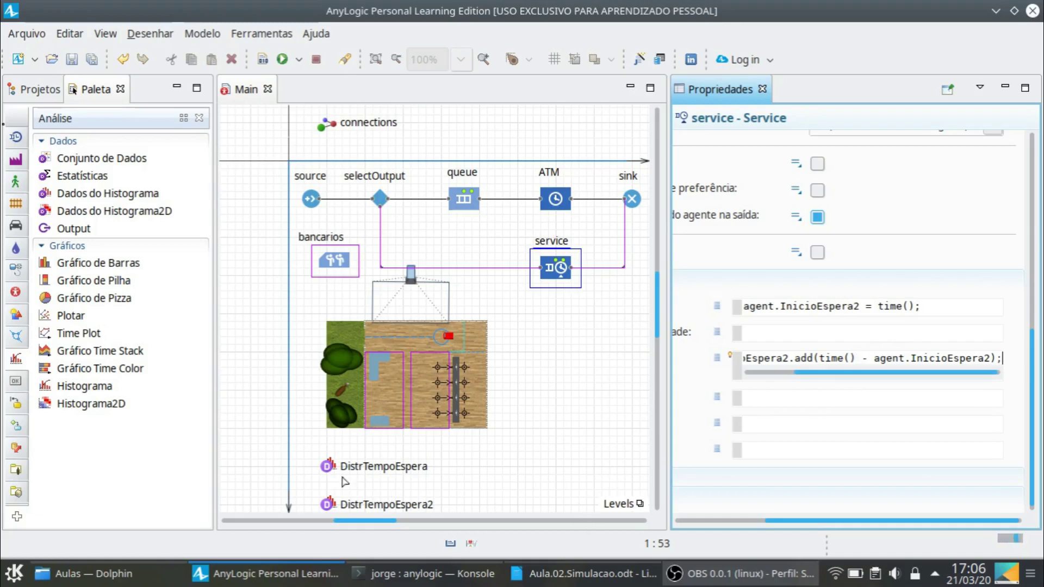
click(92, 59)
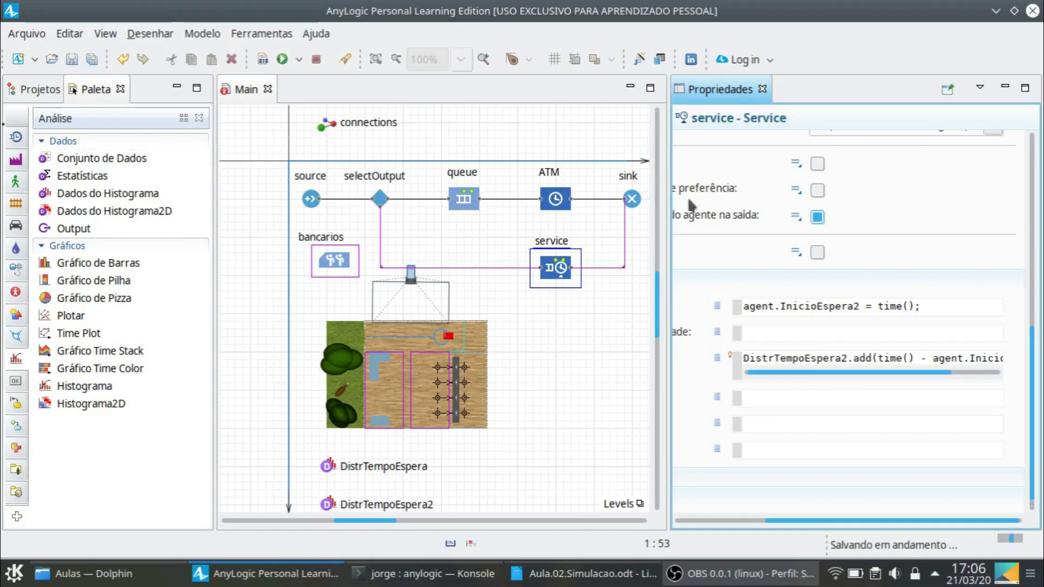
Set the sink block's "Na entrada" action to DistrTempoSistema.add(time() - agent.EntradaSistema);
click(630, 199)
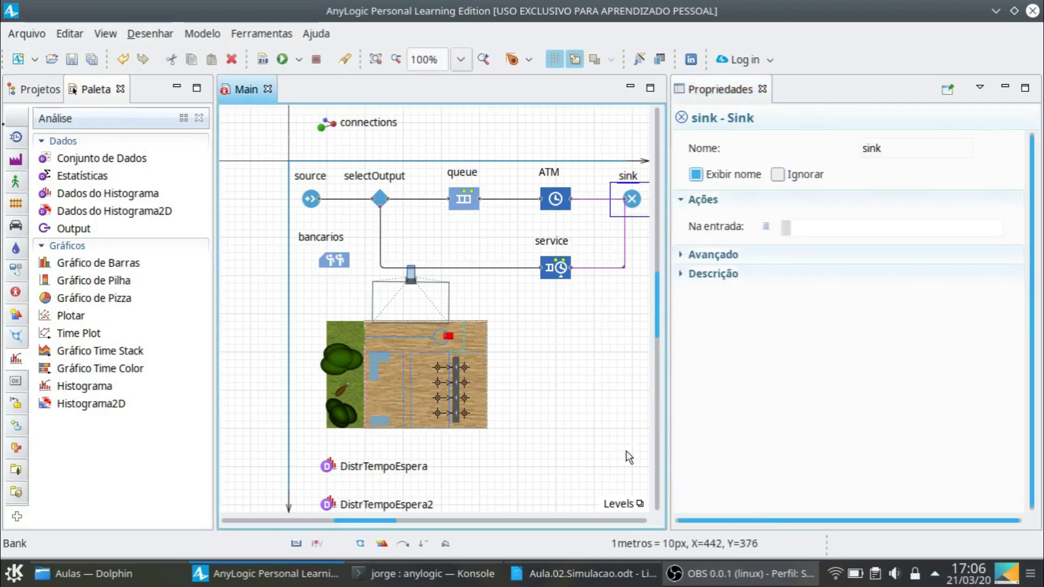
click(814, 226)
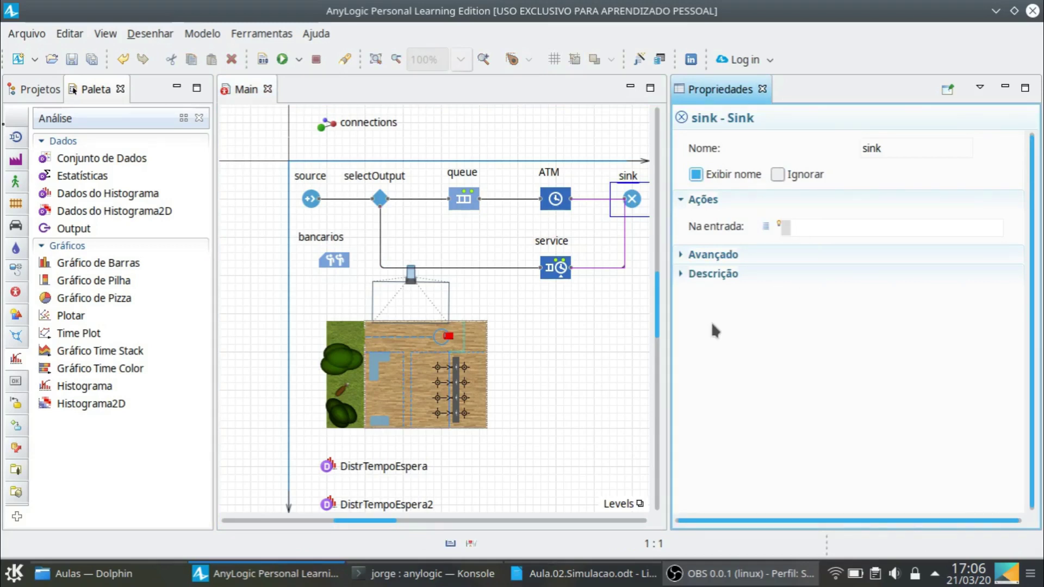
text(DistrTempoSistema)
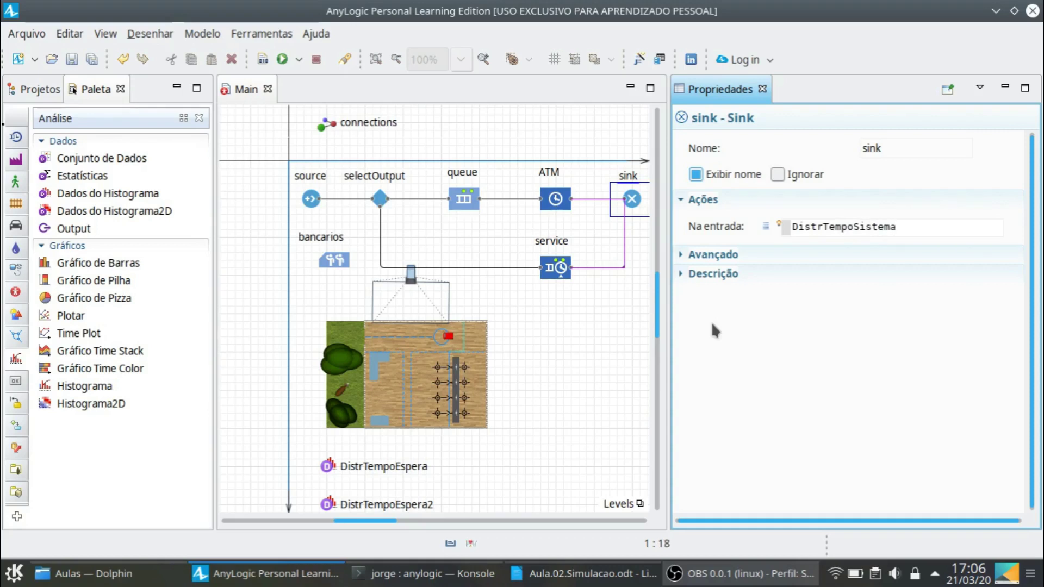
text(.add(time(0 -)
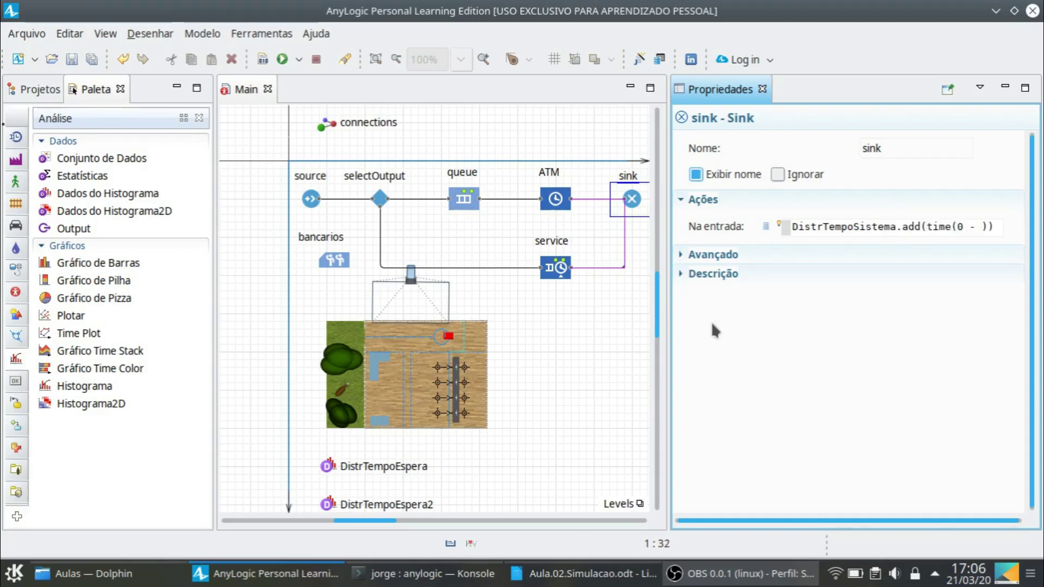
key(BackSpace)
key(BackSpace)
key(BackSpace)
key(BackSpace)
text() -)
text(agen)
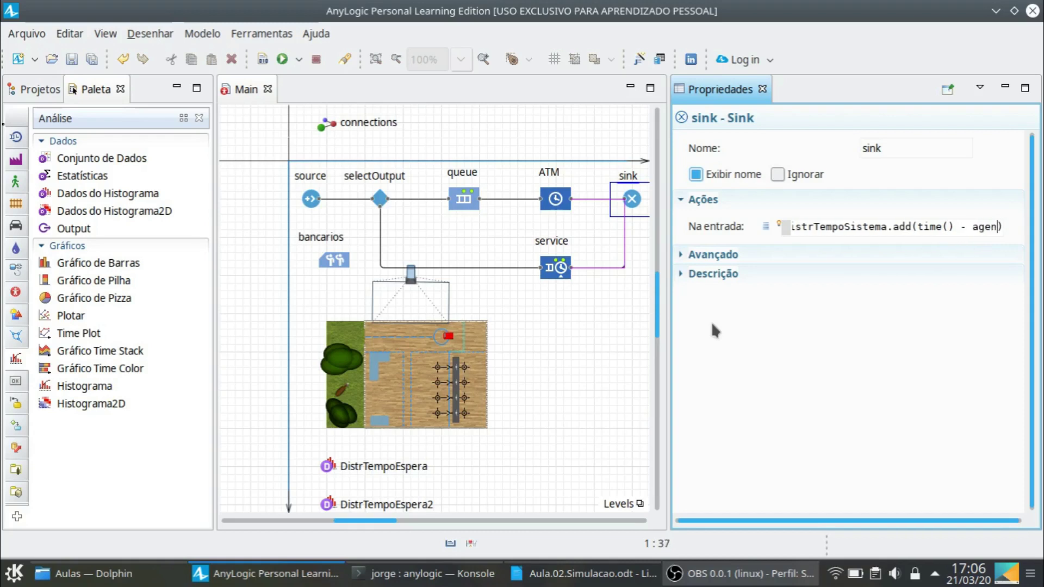
text(t.Entra)
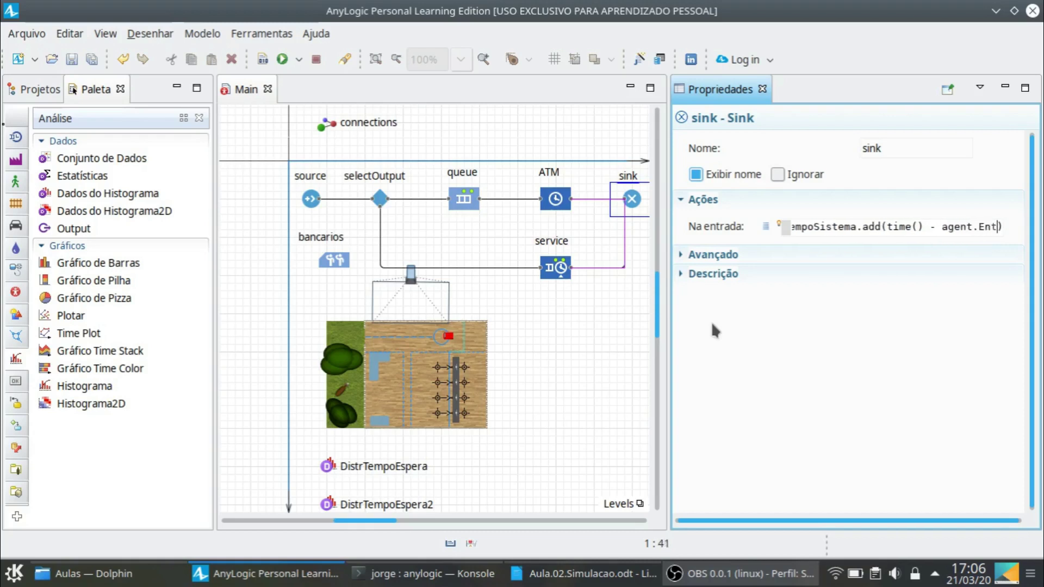
text(daSiste)
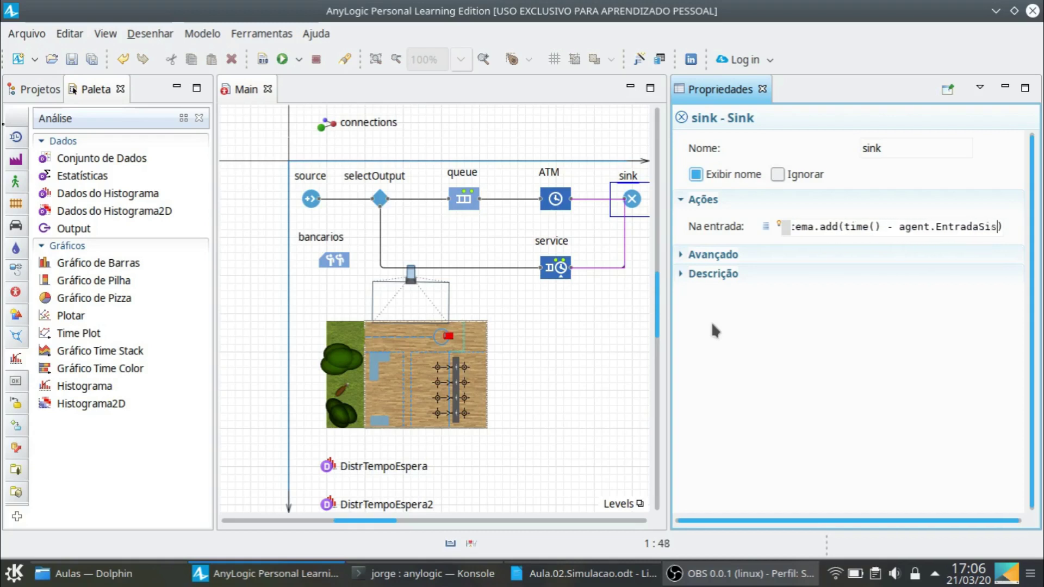
text(ma)
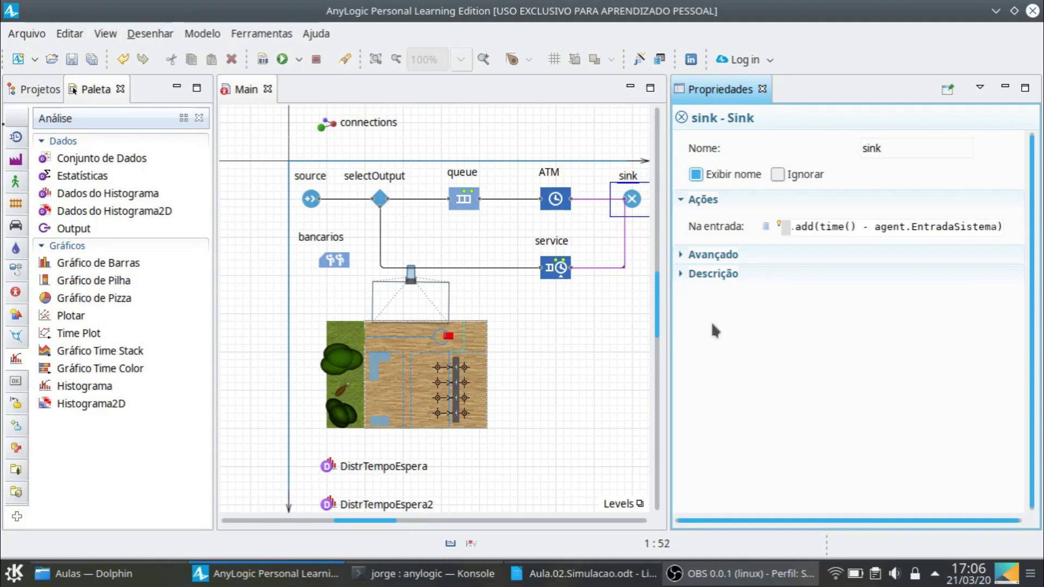
key(End)
text(;)
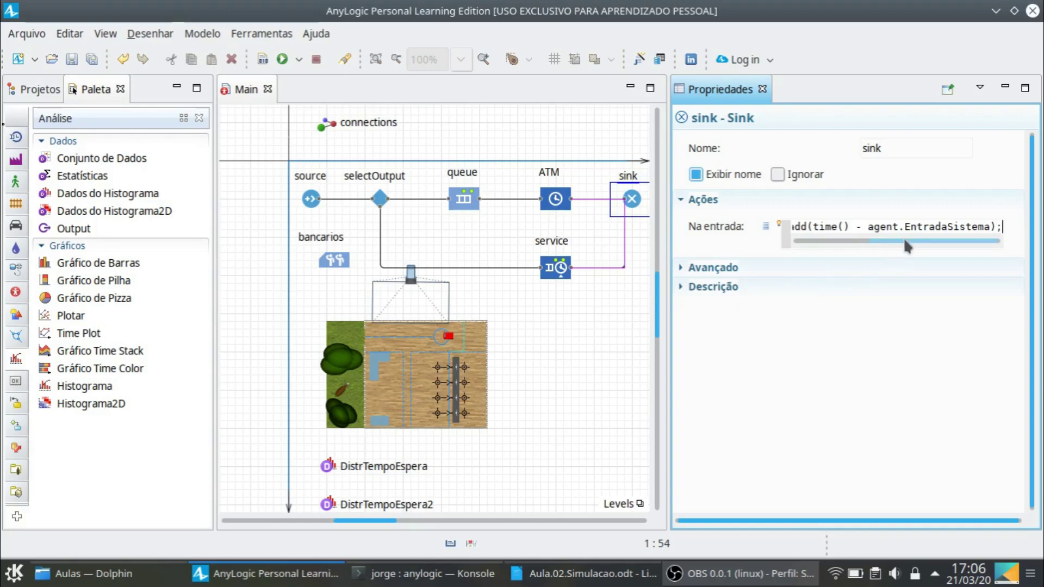
Check the full expression in the sink block's "Na entrada" action and save the model
drag(903, 237, 823, 252)
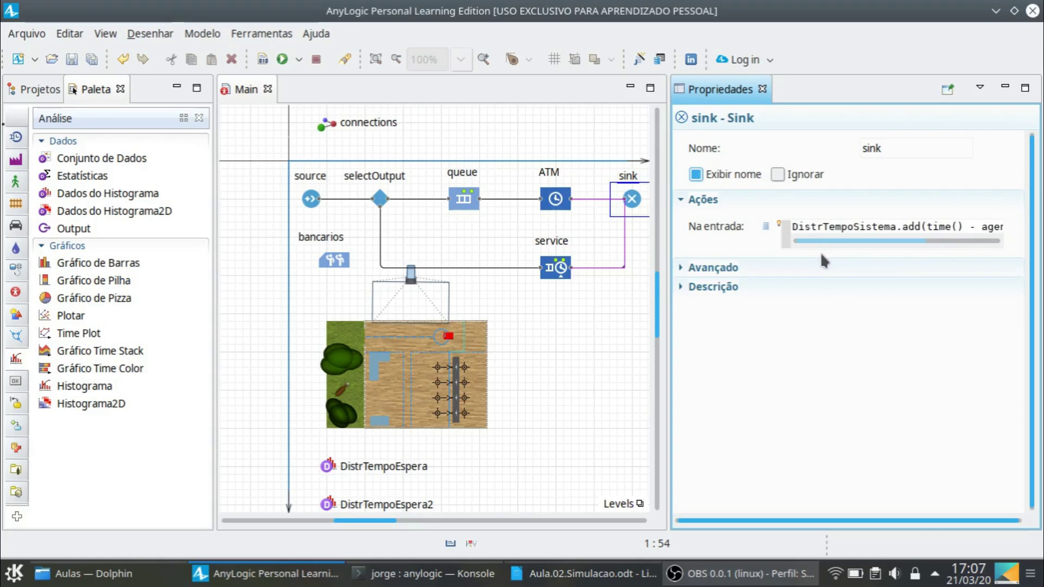
drag(820, 253, 906, 245)
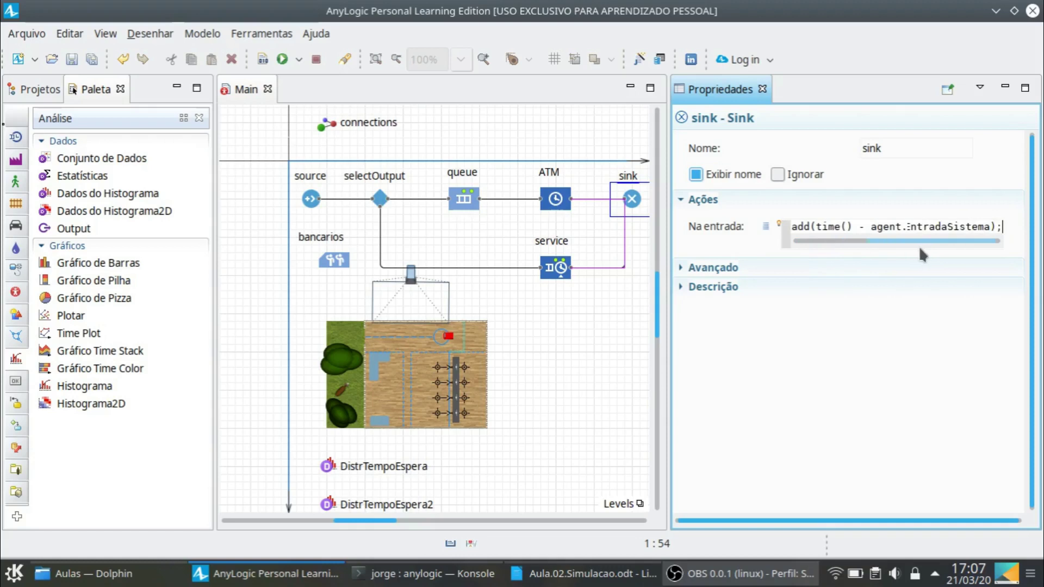
drag(853, 247, 827, 250)
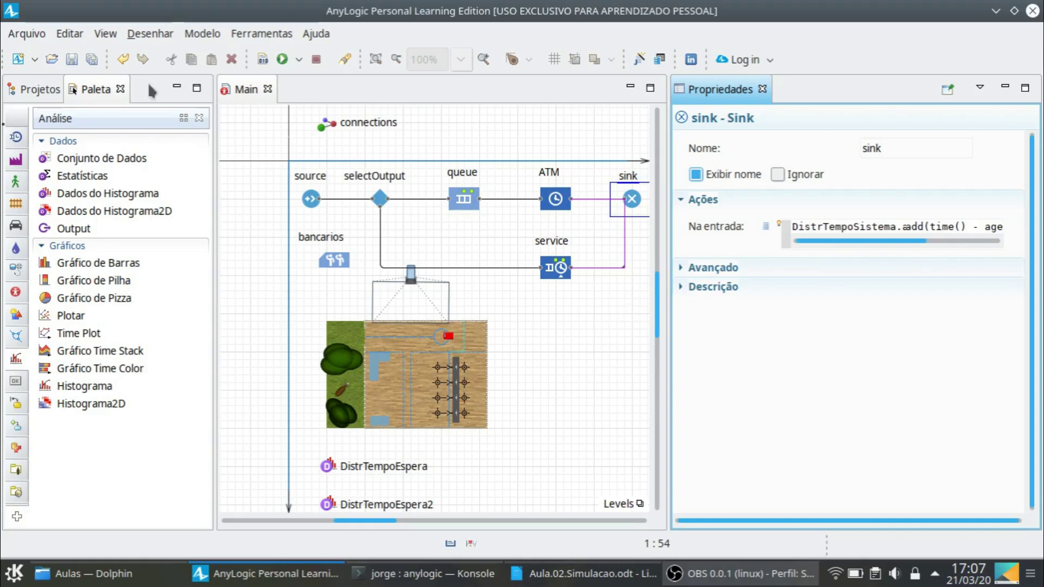
key(ctrl+s)
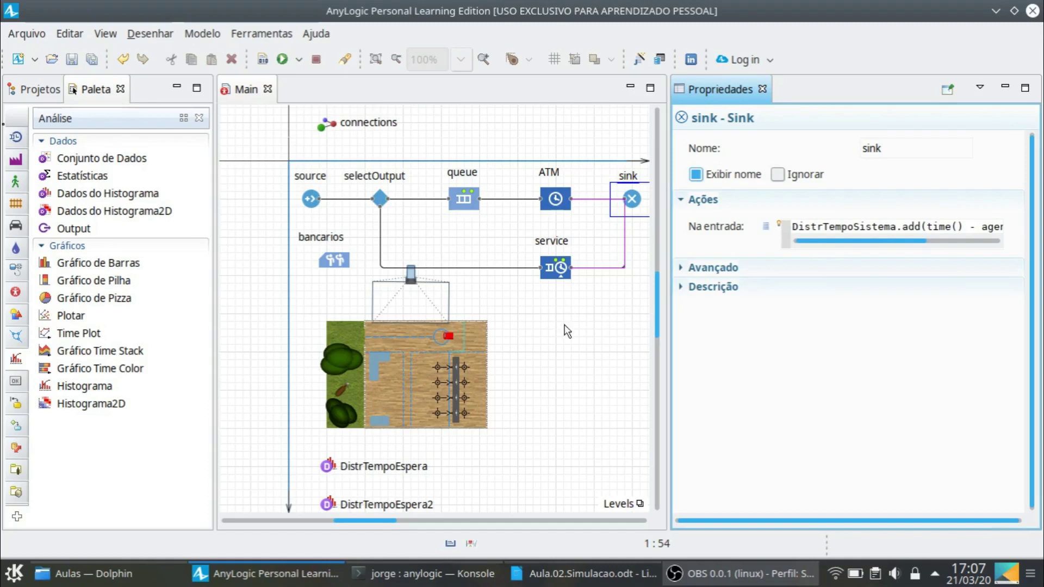
Add a Histograma chart to Main, in the empty area beside the three histogram data elements
click(591, 363)
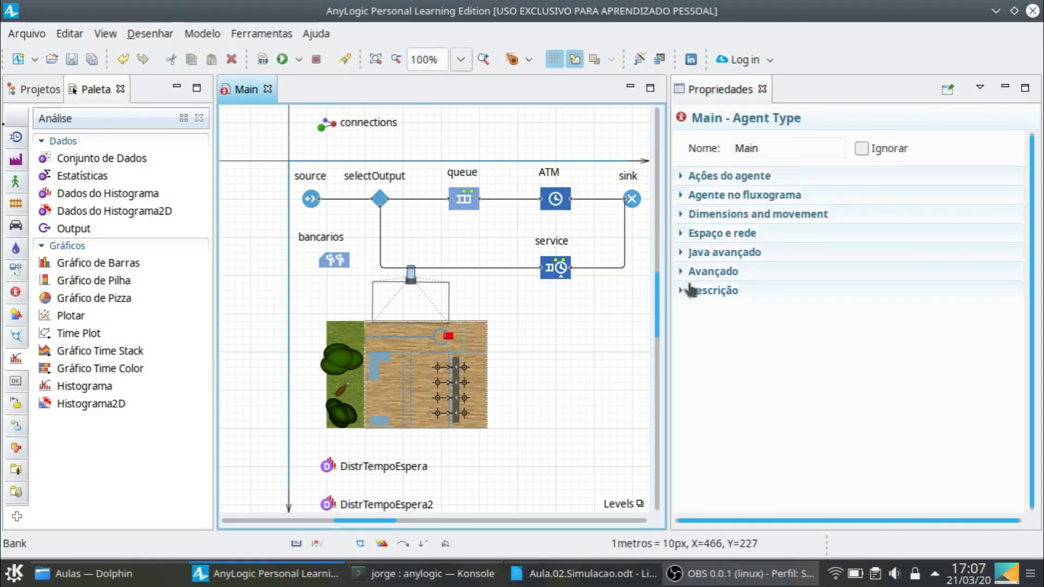
click(762, 89)
scroll(664, 321, down, 3)
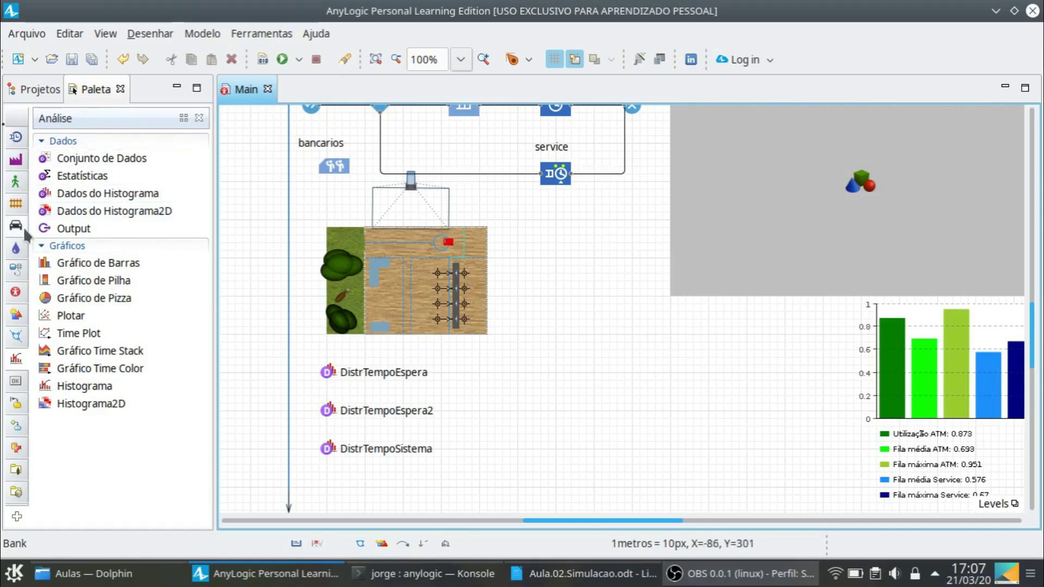
mouse_move(18, 342)
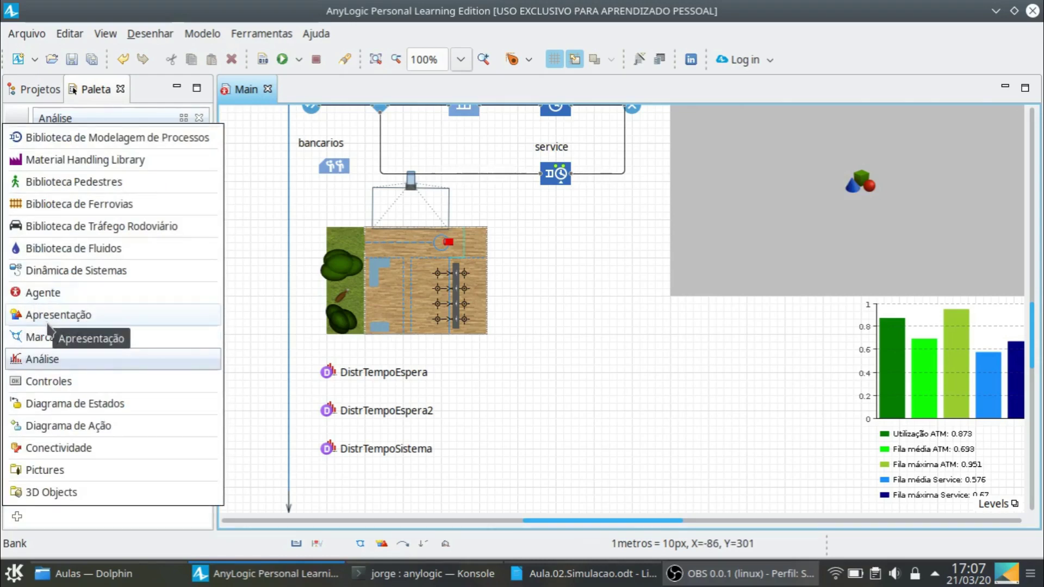
click(50, 357)
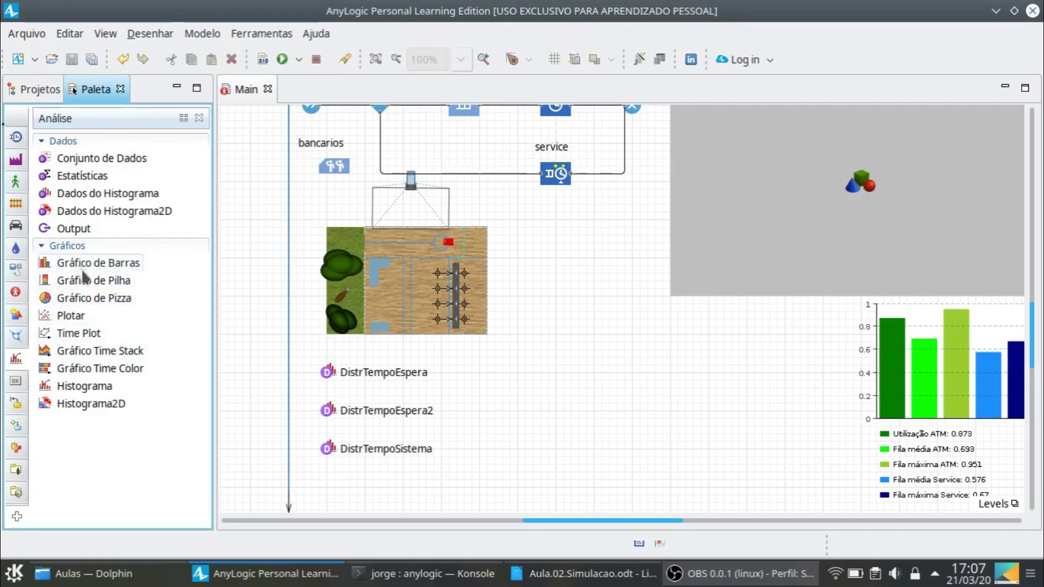
drag(66, 384, 540, 309)
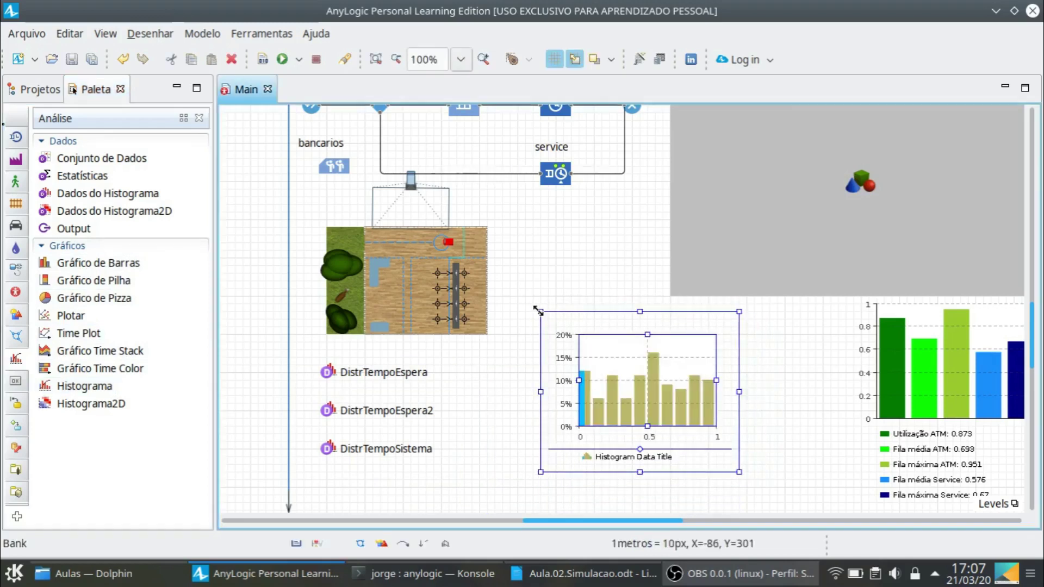
Show the new histogram chart's properties, name it grafico2, and save the model
click(98, 35)
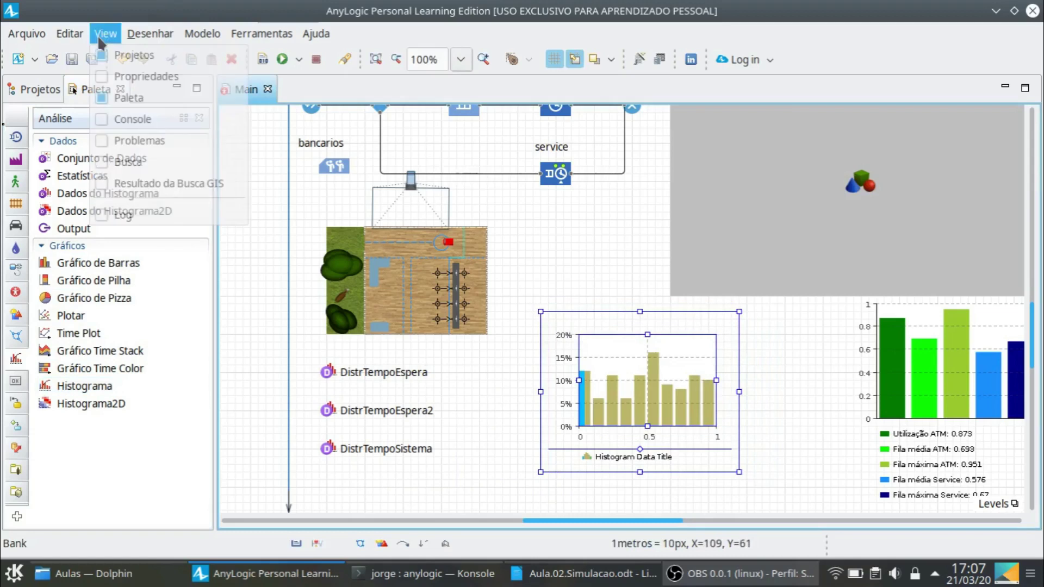
click(136, 76)
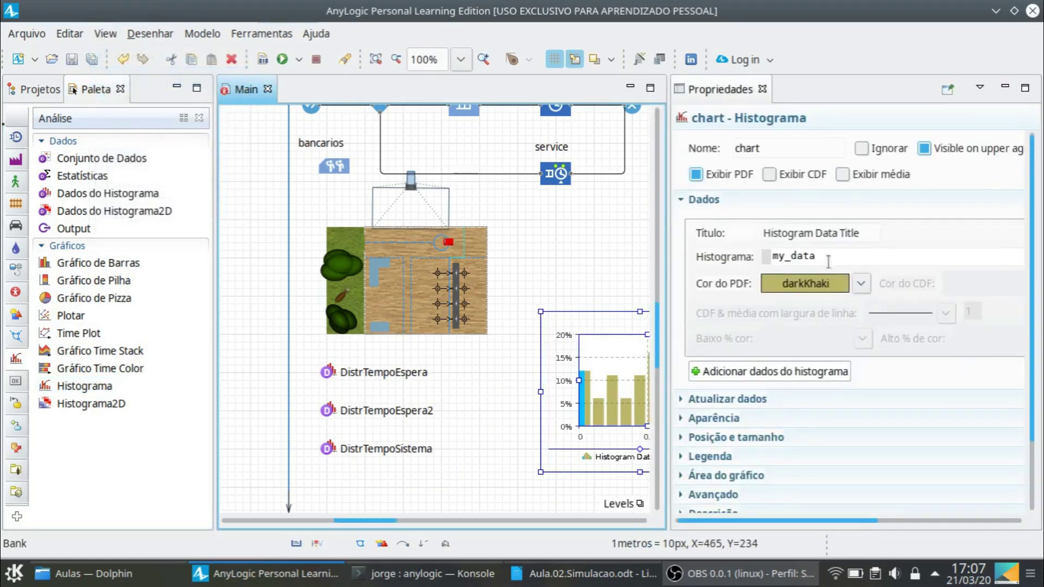
click(770, 147)
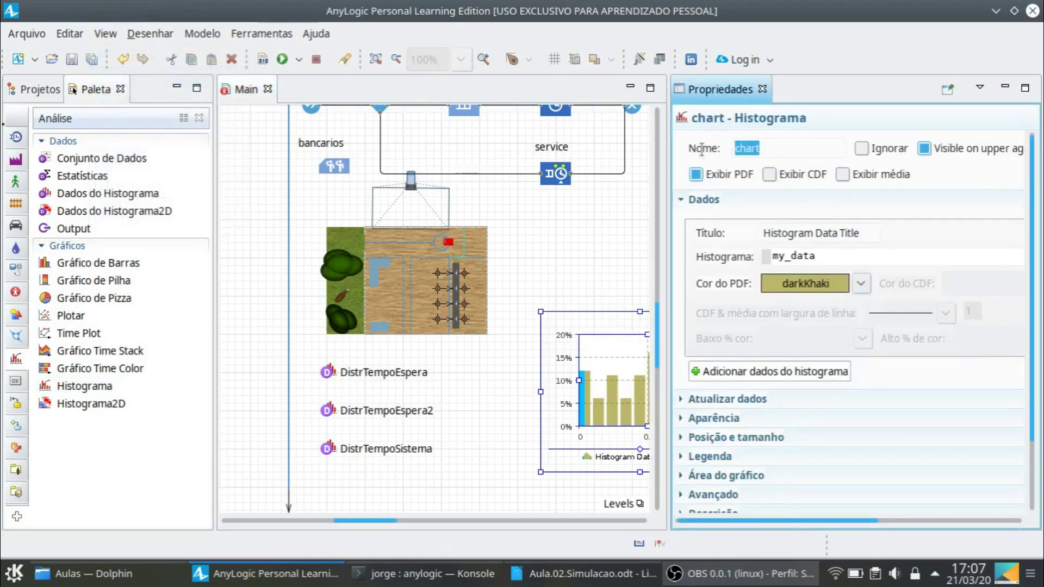
text(grafio)
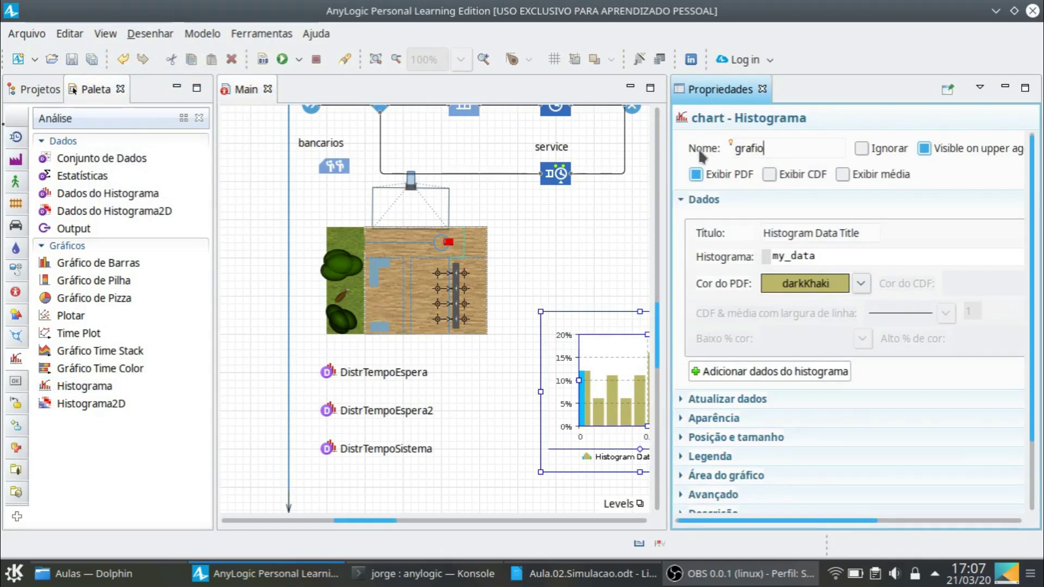
key(BackSpace)
text(co2)
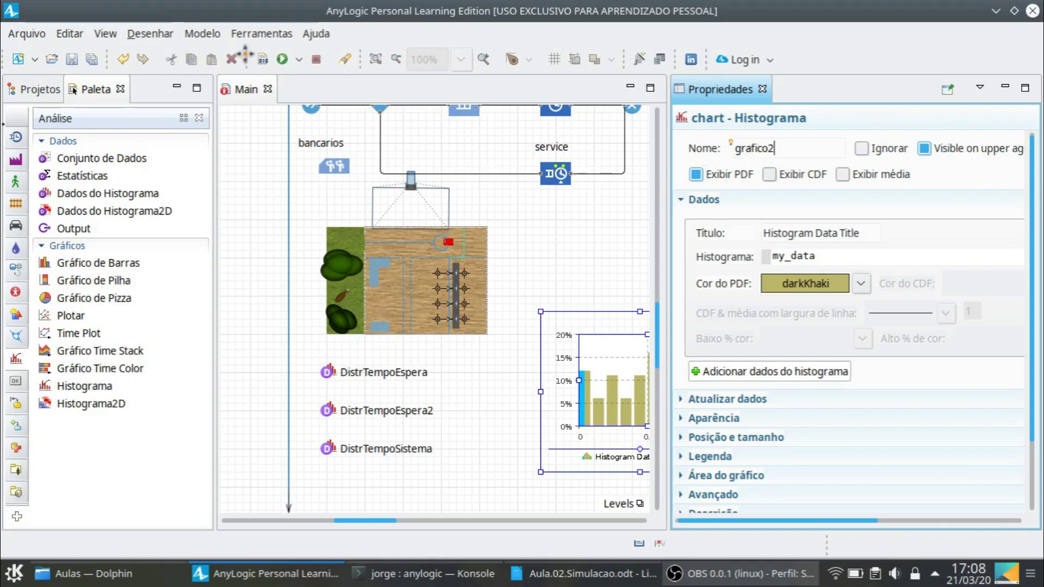
click(93, 60)
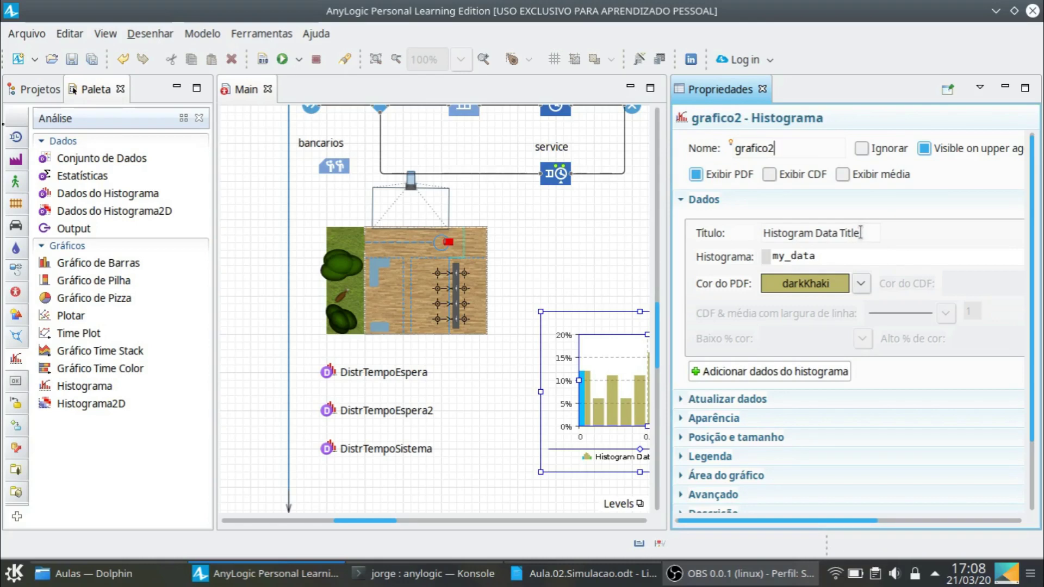
Set the title of grafico2's first data entry to "Distr Tempo Espera ATM"
drag(860, 232, 749, 234)
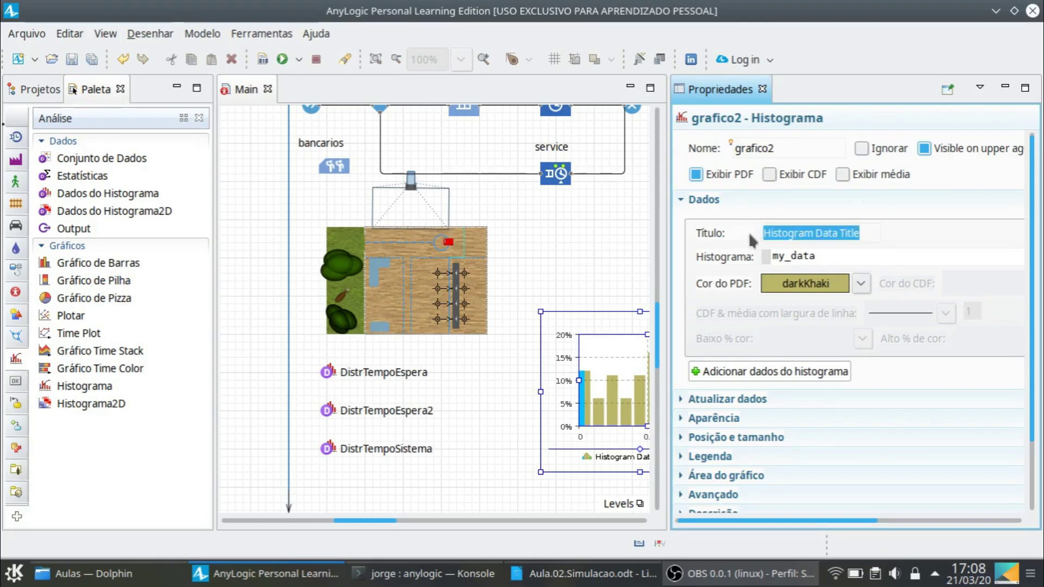
text(Distr)
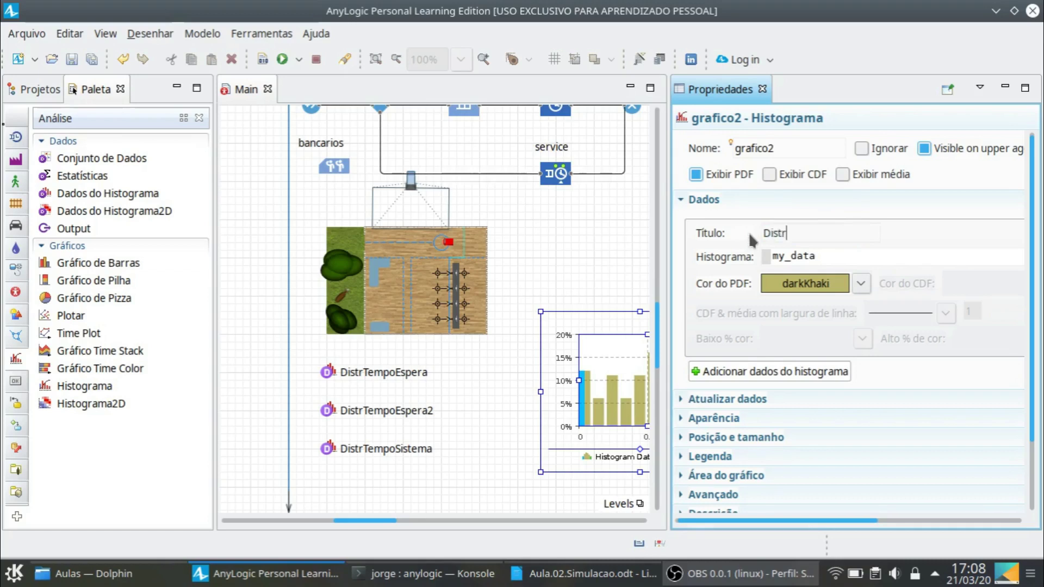
text( Tempo Eso)
key(BackSpace)
text(pera ATM)
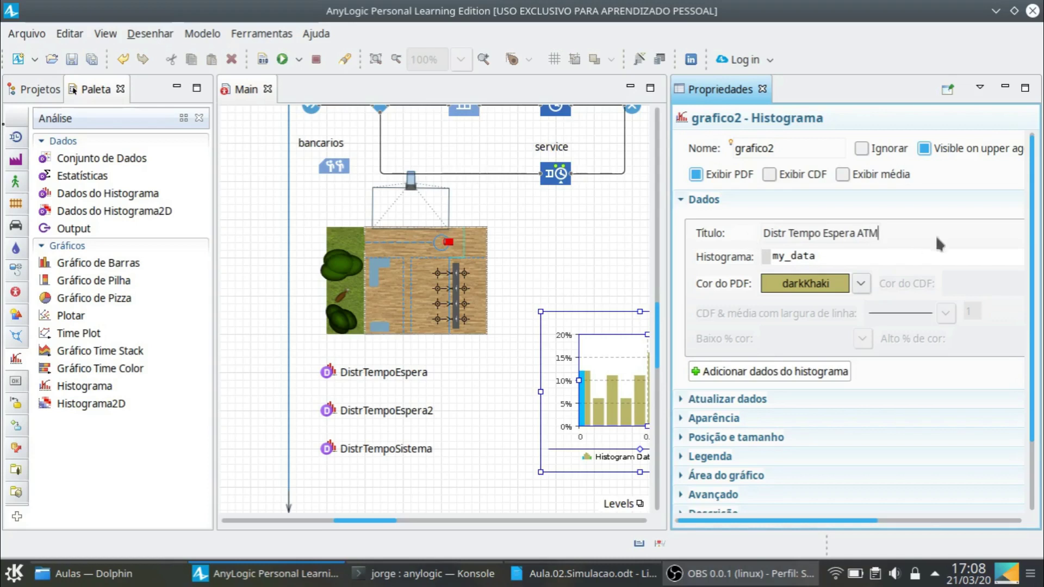
Set the first data entry's histogram to DistrTempoEspera and its PDF colour to green
drag(826, 255, 769, 259)
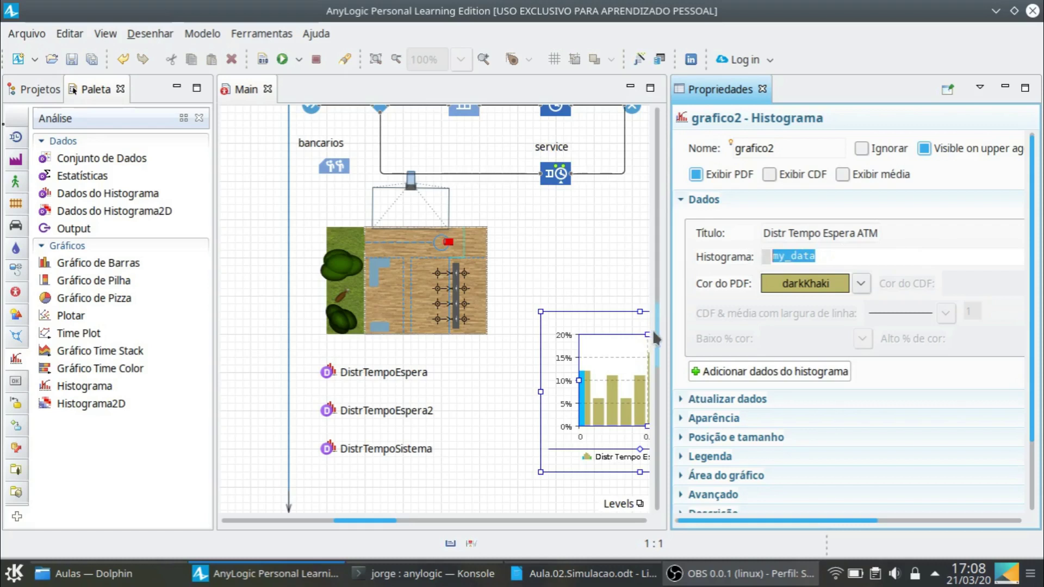
text(Dis)
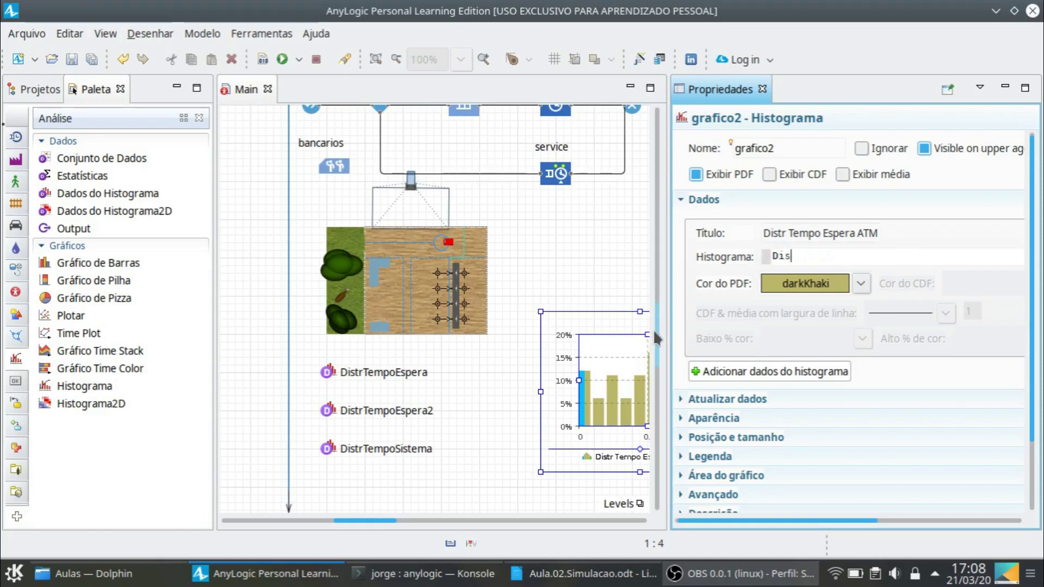
text(trTempoEspera)
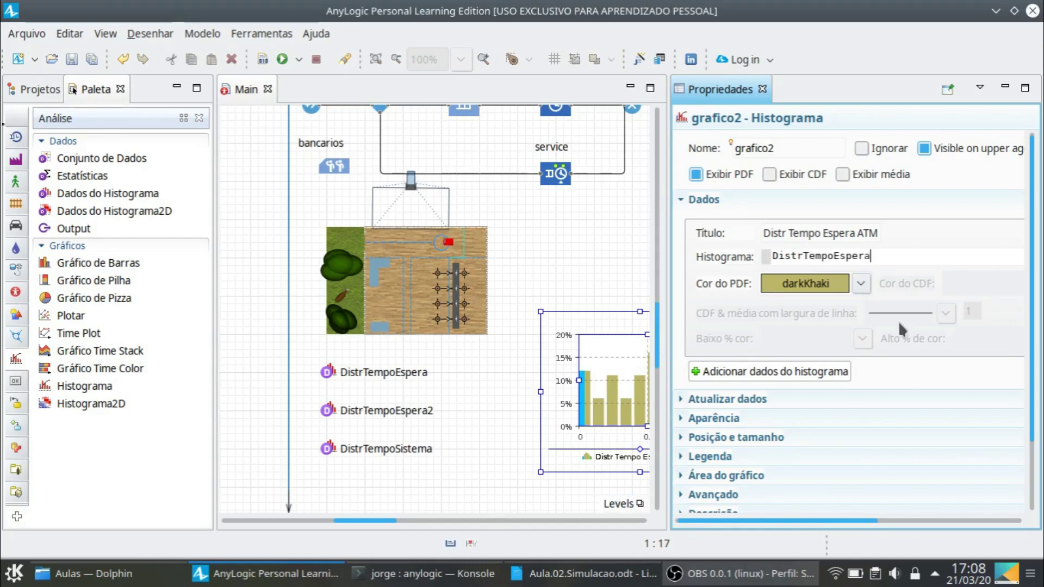
click(860, 284)
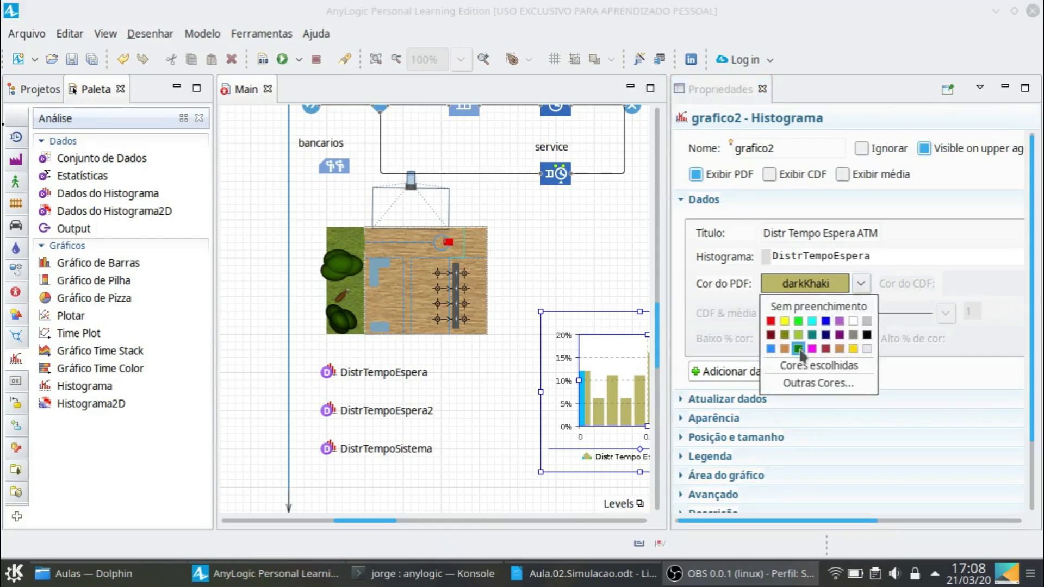
click(798, 348)
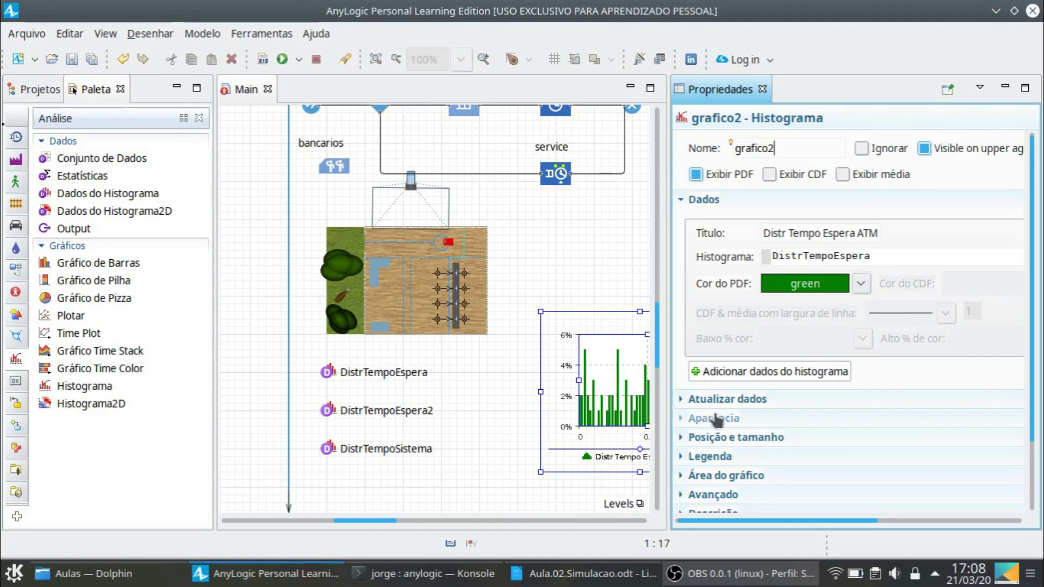
Add a second histogram data entry to grafico2 with the title "Distr Tempo Espera Caixa"
click(705, 374)
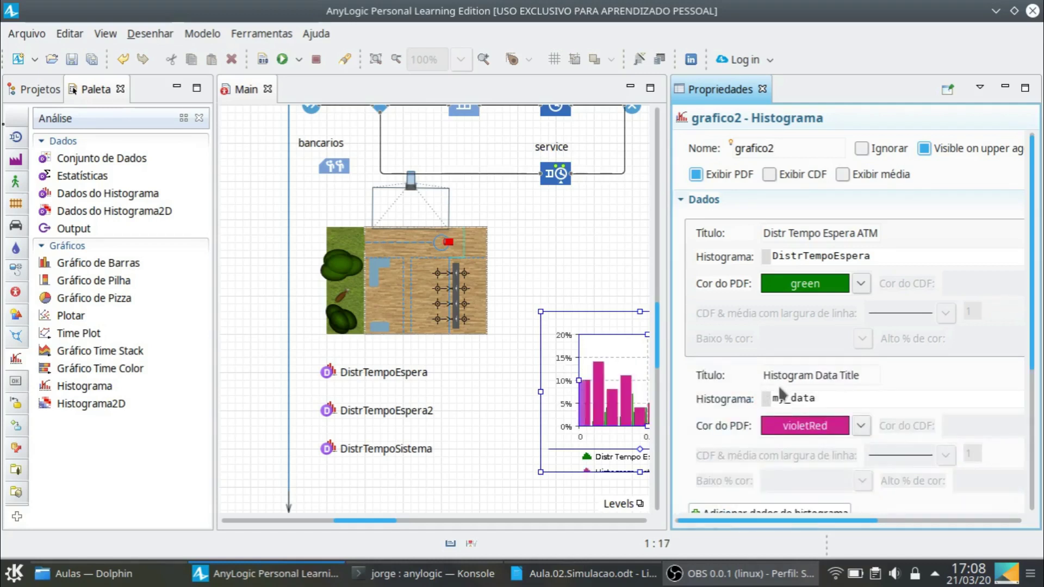
click(870, 373)
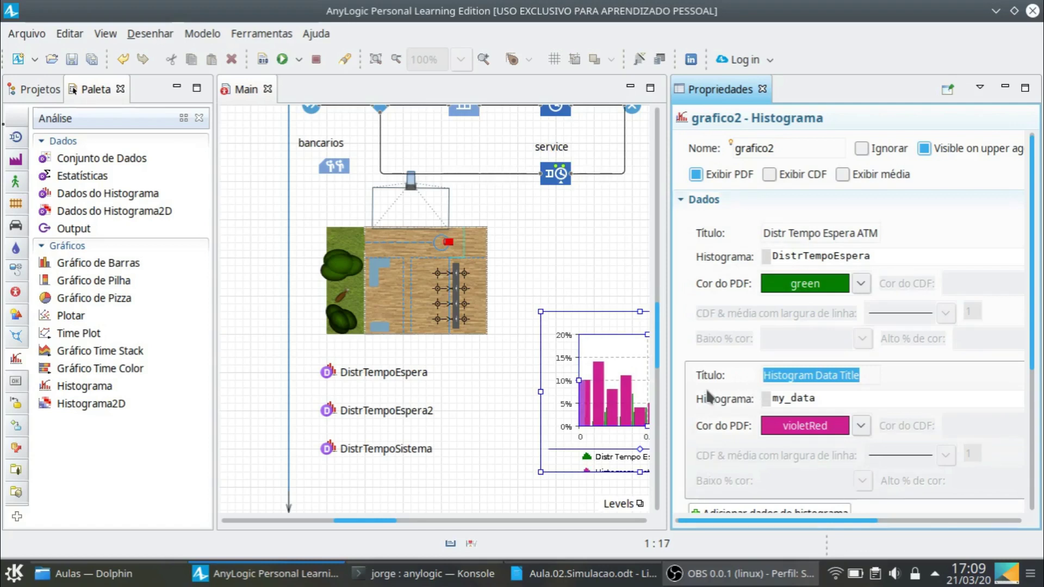
text(Distr T)
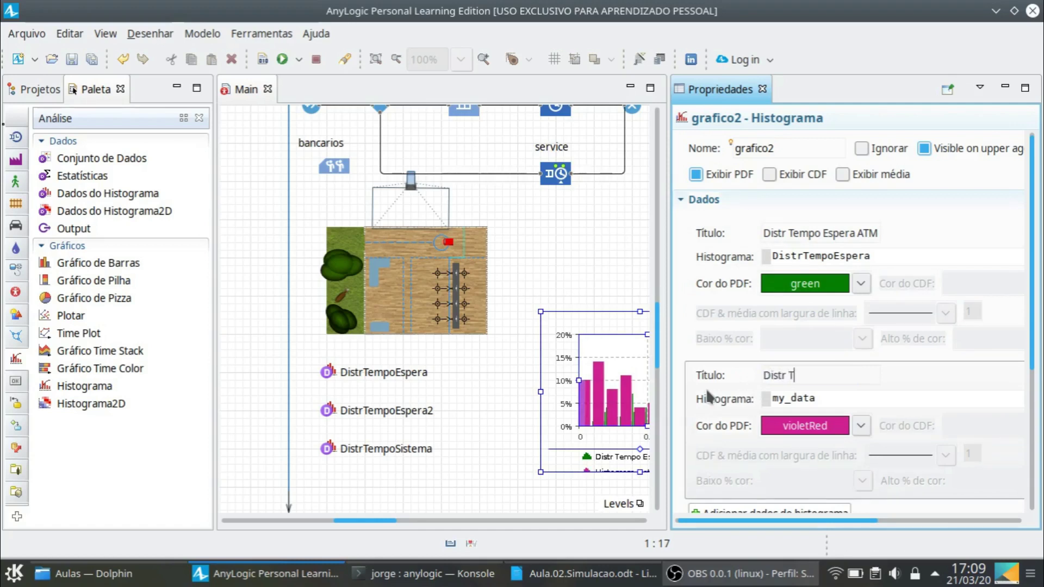
text(empo Espera Caixa)
Set the second data entry's histogram to DistrTempoEspera2 and its PDF colour to blue
drag(832, 400, 753, 402)
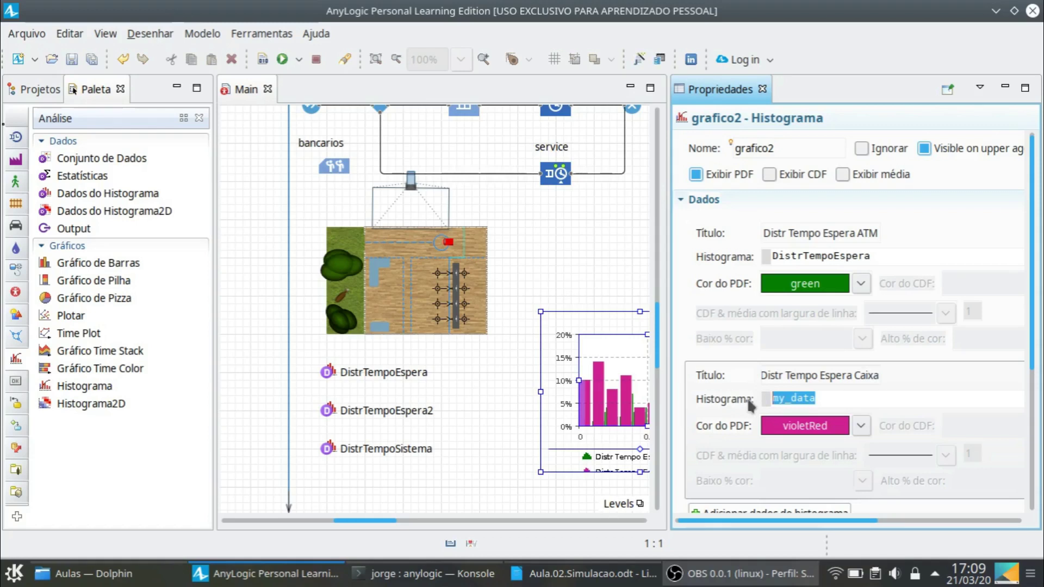
text(Distr)
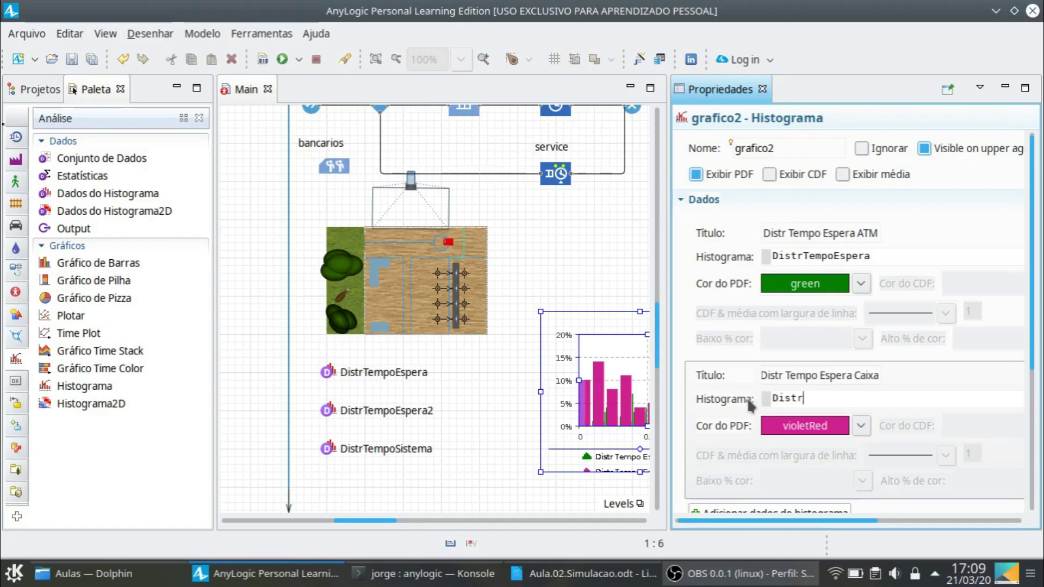
text(TempoEspera2)
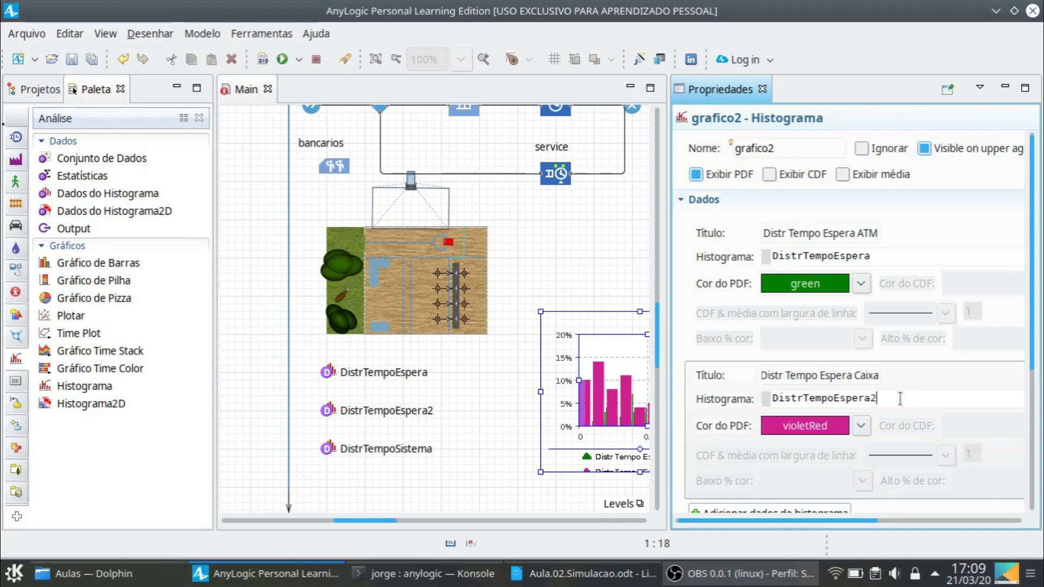
click(860, 427)
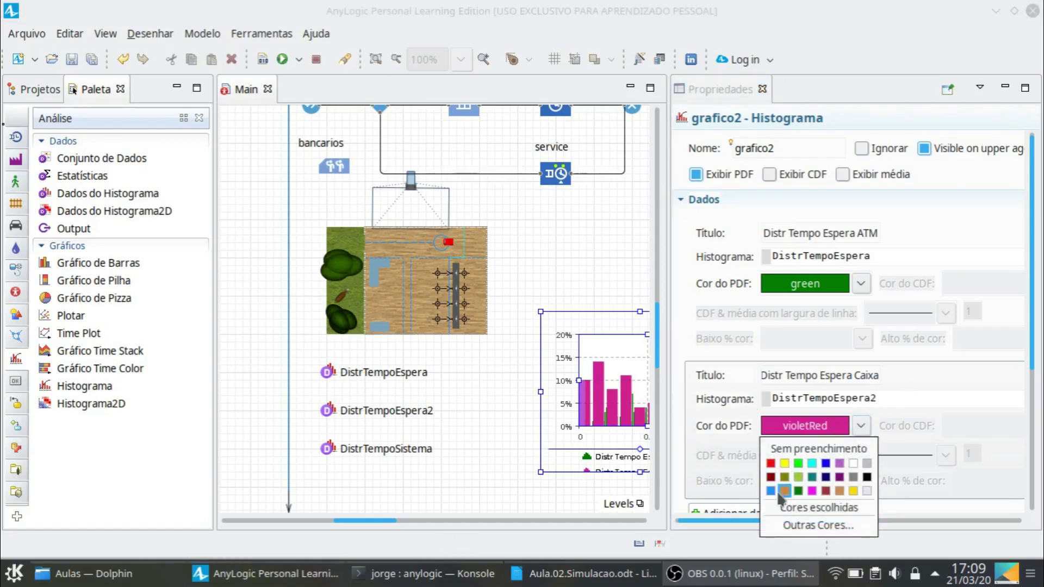
click(826, 464)
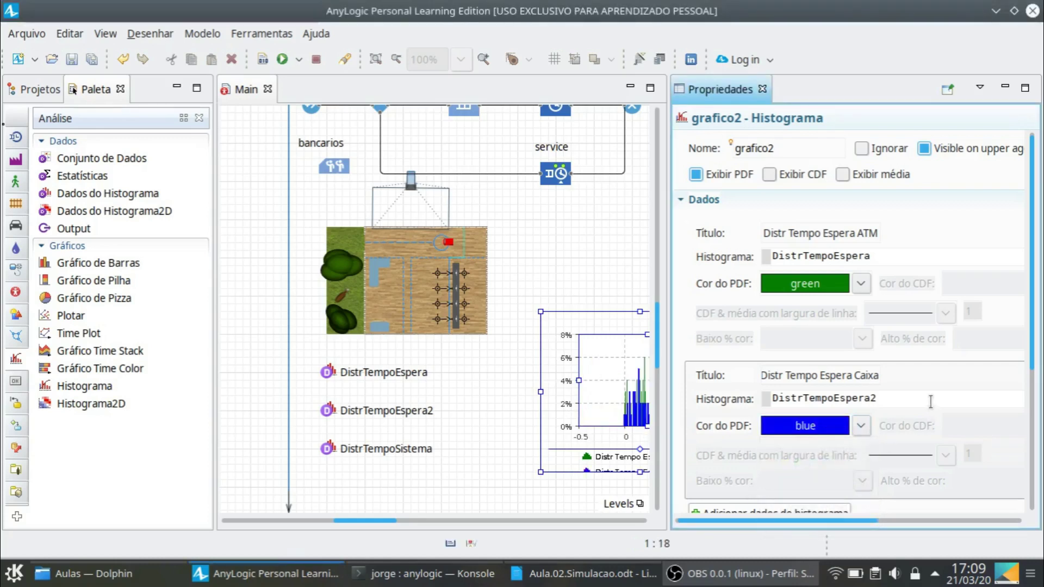
Add a third histogram data entry to grafico2 and set its histogram to DistrTempoSistema
scroll(930, 401, down, 2)
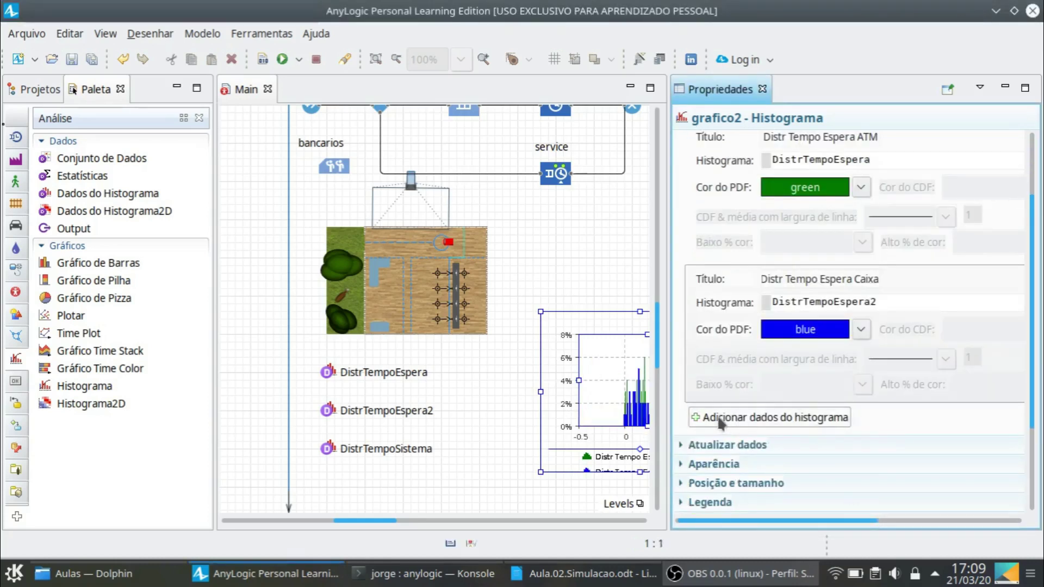
click(719, 421)
drag(833, 443, 747, 445)
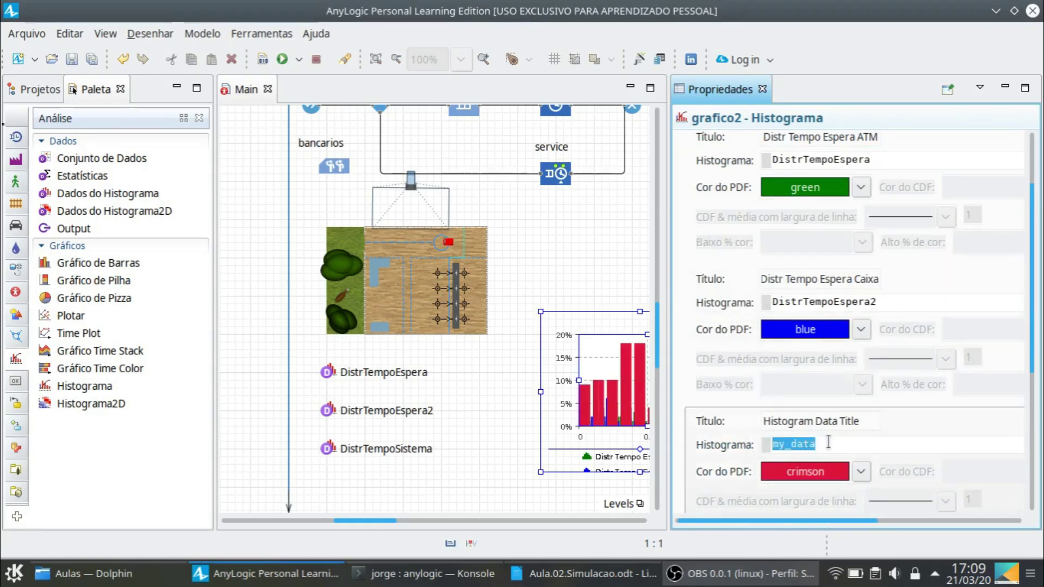
text(Distr)
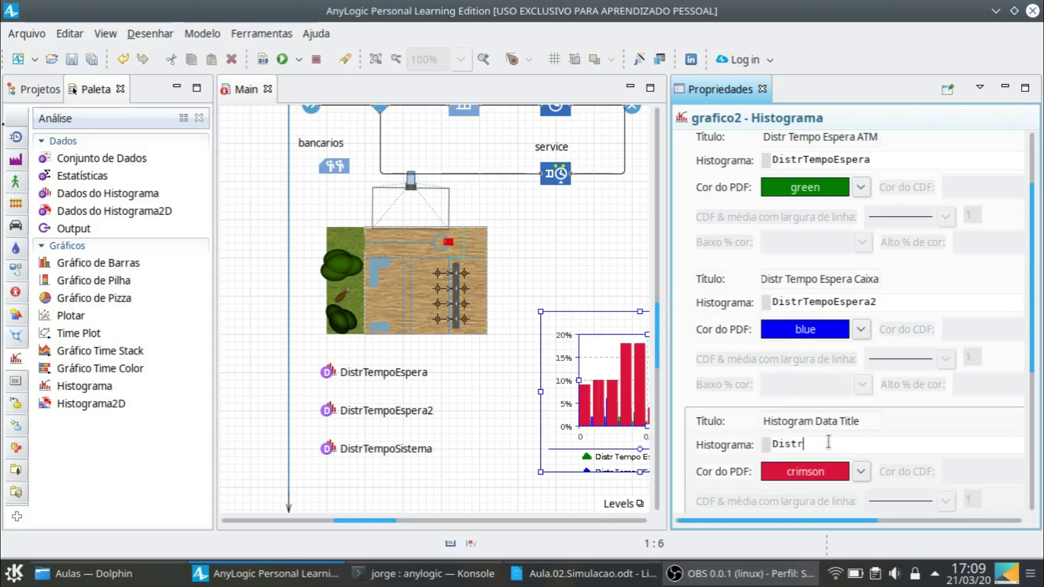
text(TempoSistema)
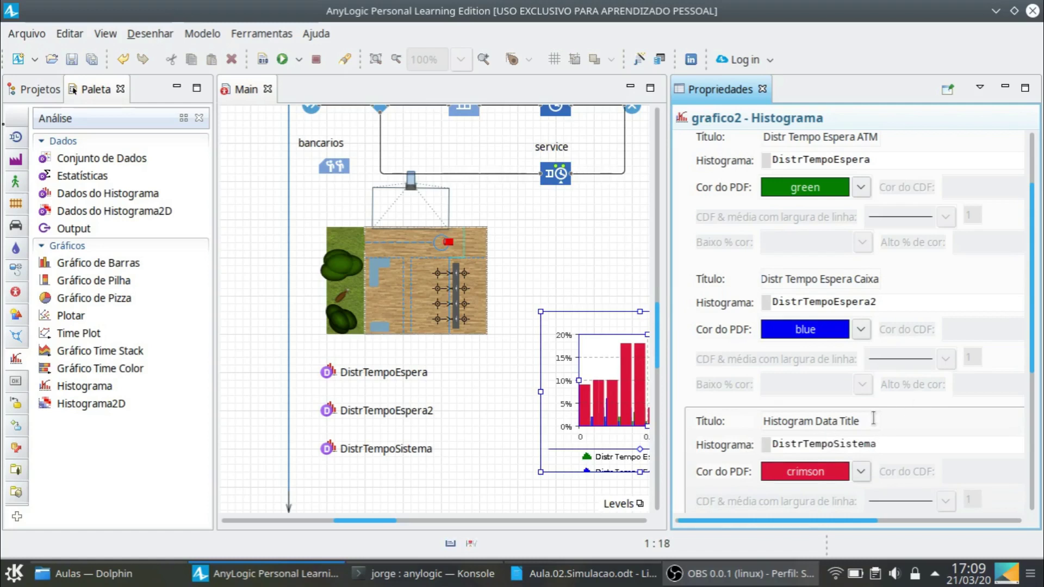
Title the third data entry "Distr Tempo Sistema" and set its PDF colour to red
drag(868, 422, 741, 419)
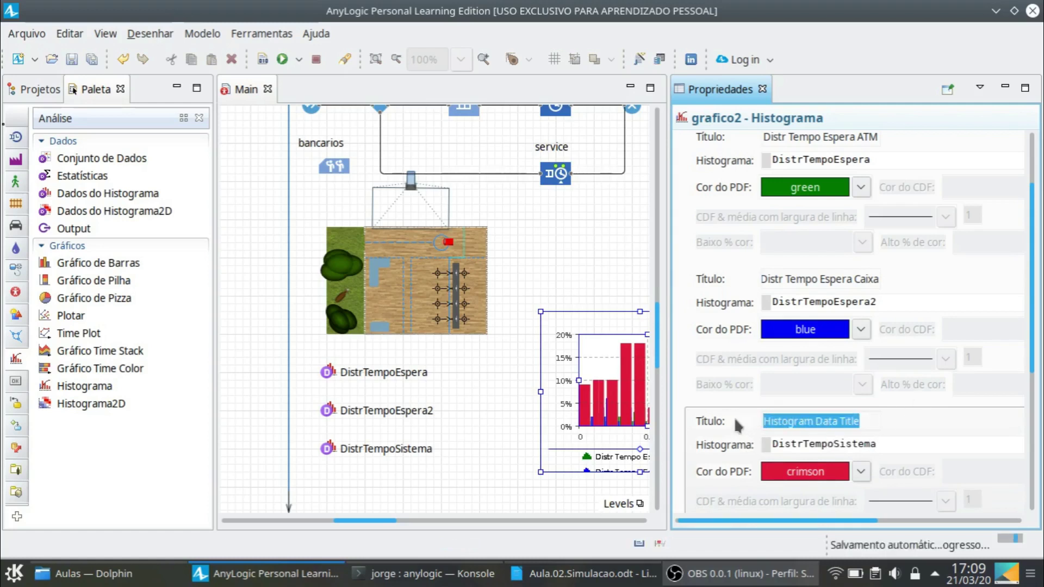
text(D)
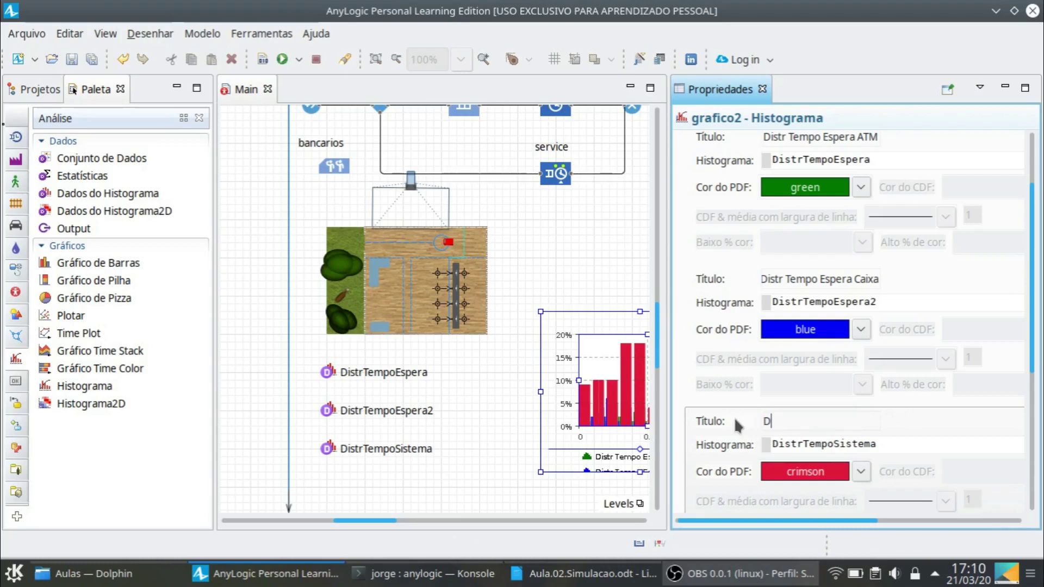
text(istr Tempo Sistema)
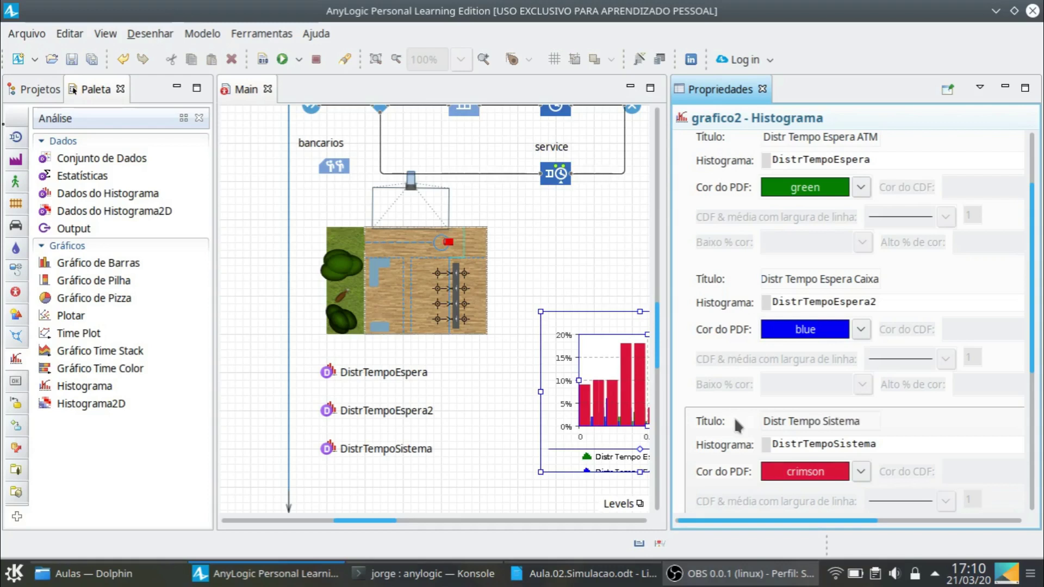
click(858, 472)
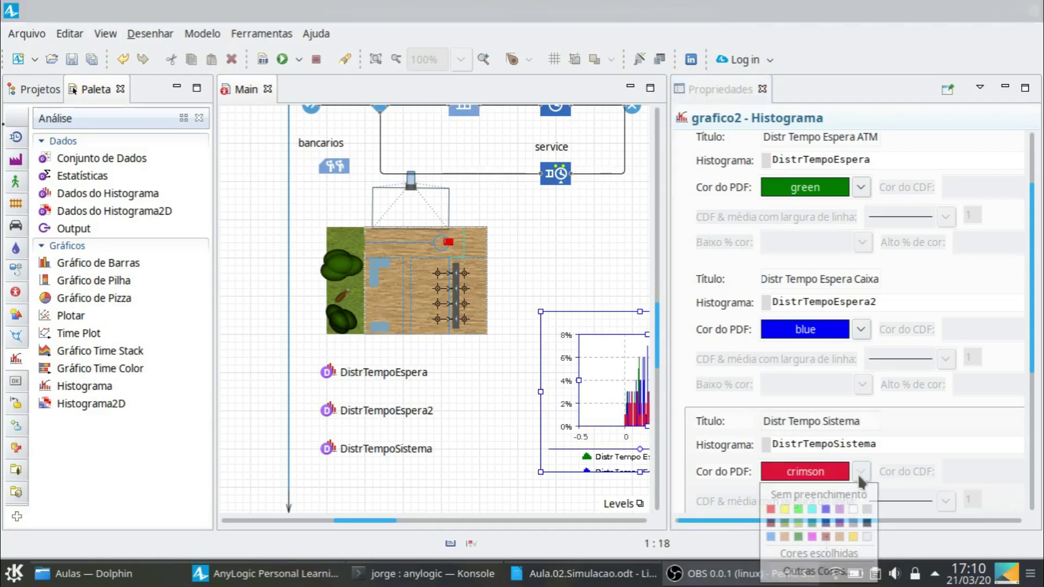
click(774, 512)
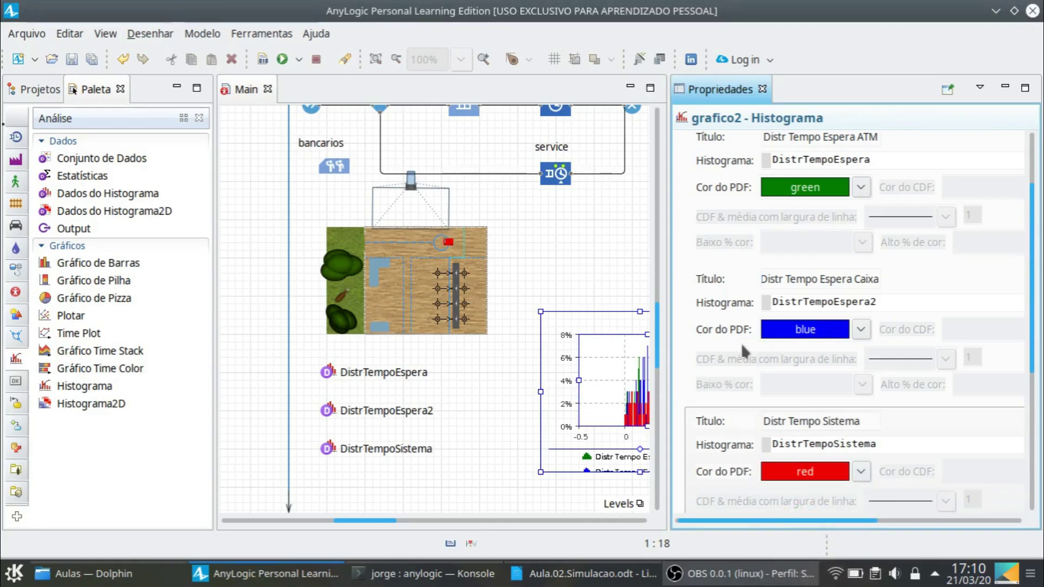
Close the properties view and enlarge the histogram chart's frame, plot area and legend area so that all three legend entries fit
click(762, 88)
drag(648, 333, 648, 320)
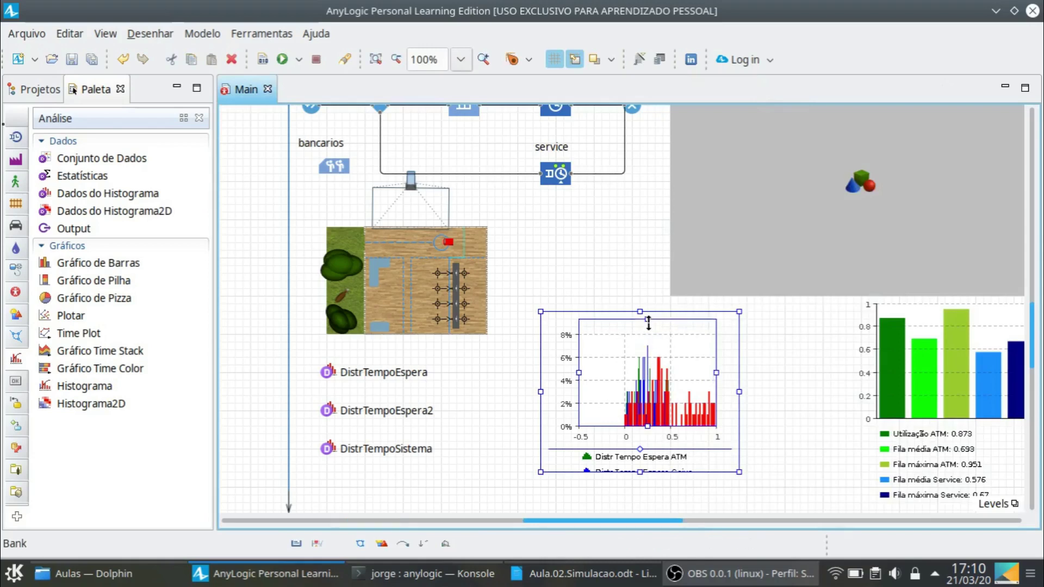
drag(717, 371, 732, 372)
drag(648, 444, 655, 426)
drag(640, 472, 640, 487)
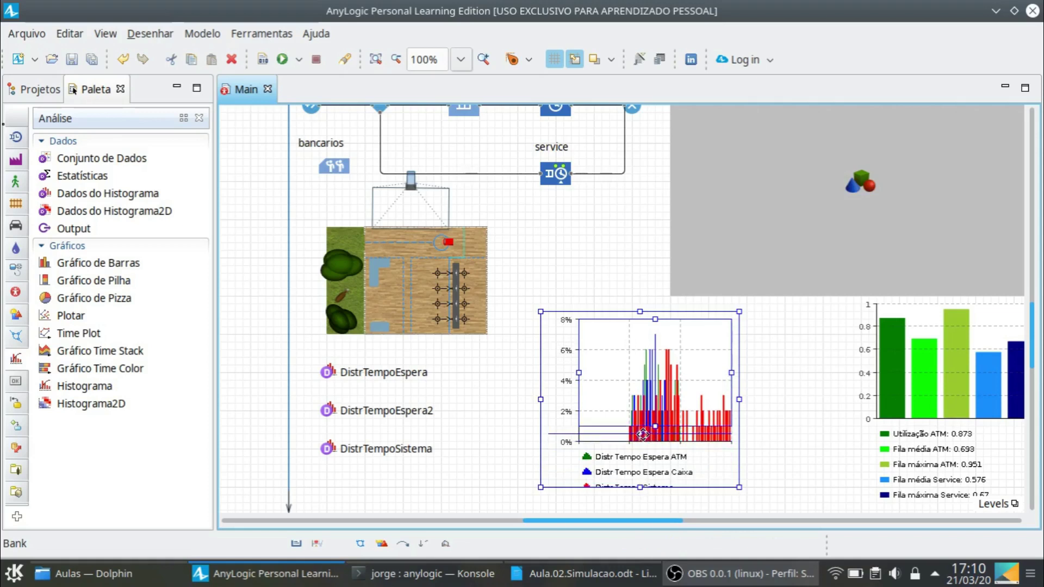
drag(642, 440, 640, 433)
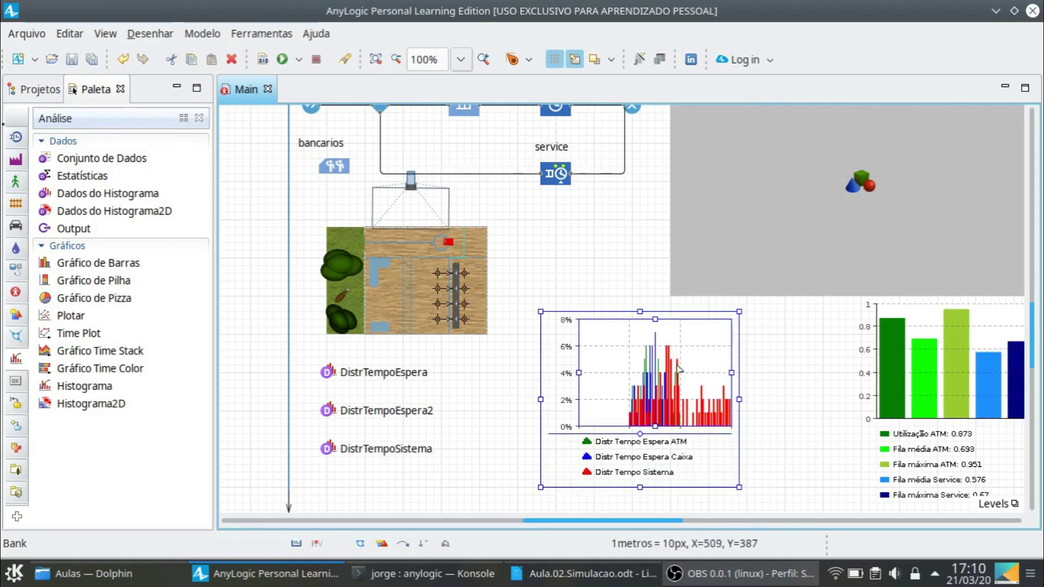
Move the histogram chart beside the bar chart, below the 3D window, and save the model
drag(666, 387, 758, 379)
click(581, 280)
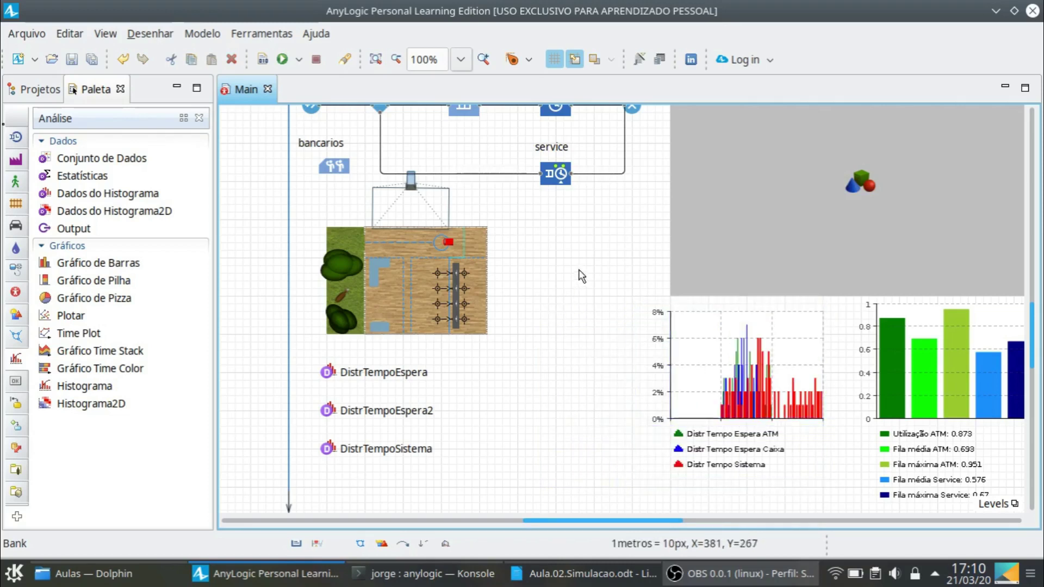
click(92, 59)
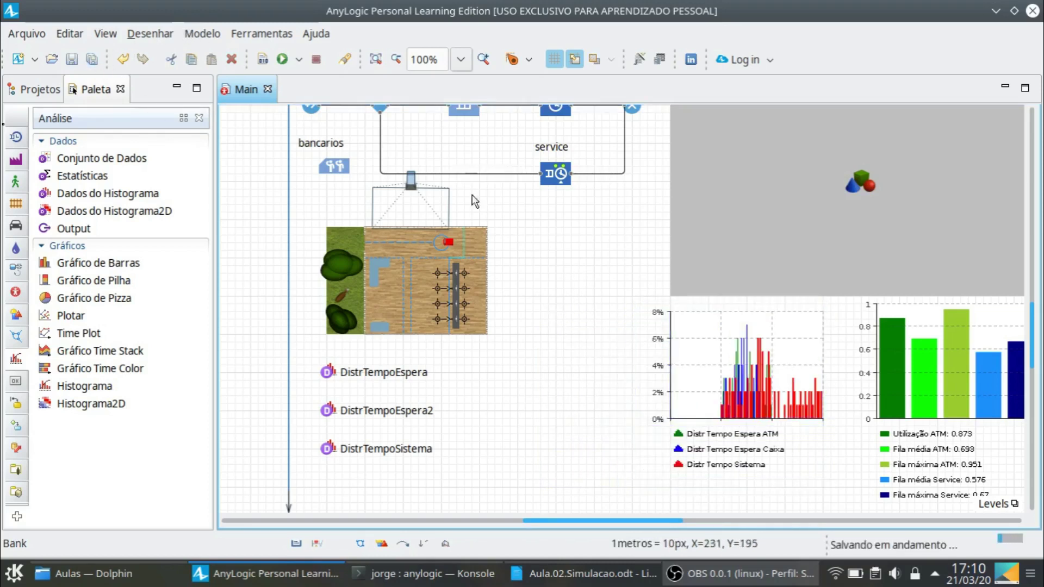
Run the Bank simulation in virtual time mode to examine the waiting and system time distributions, and close the run
click(279, 64)
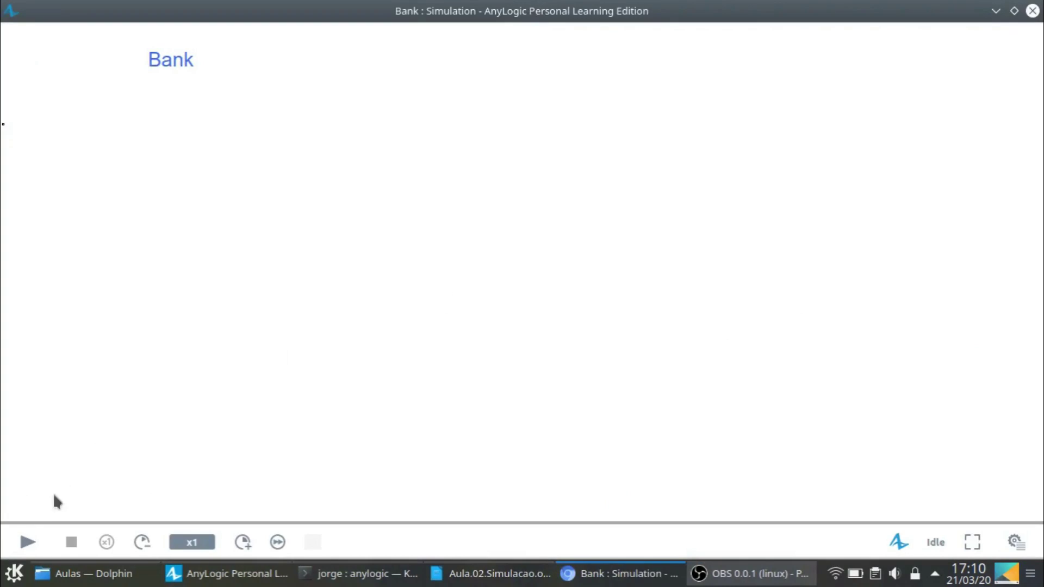
click(28, 541)
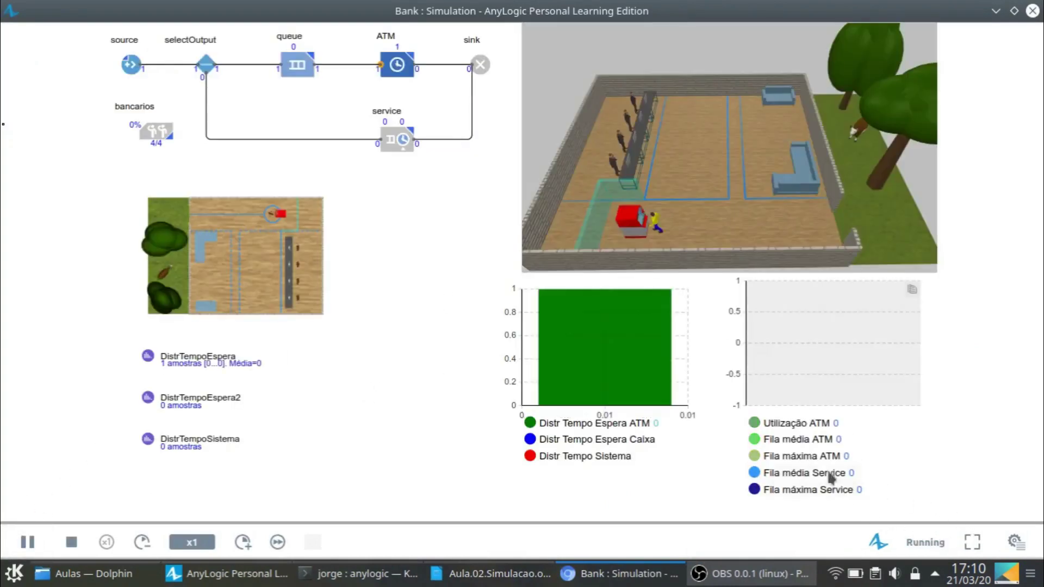
click(278, 542)
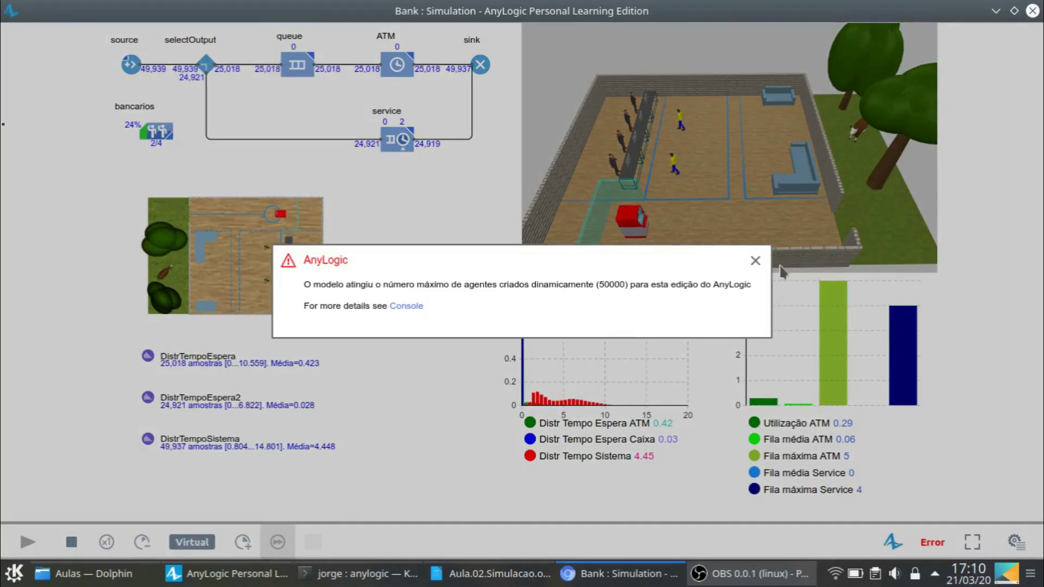
click(755, 261)
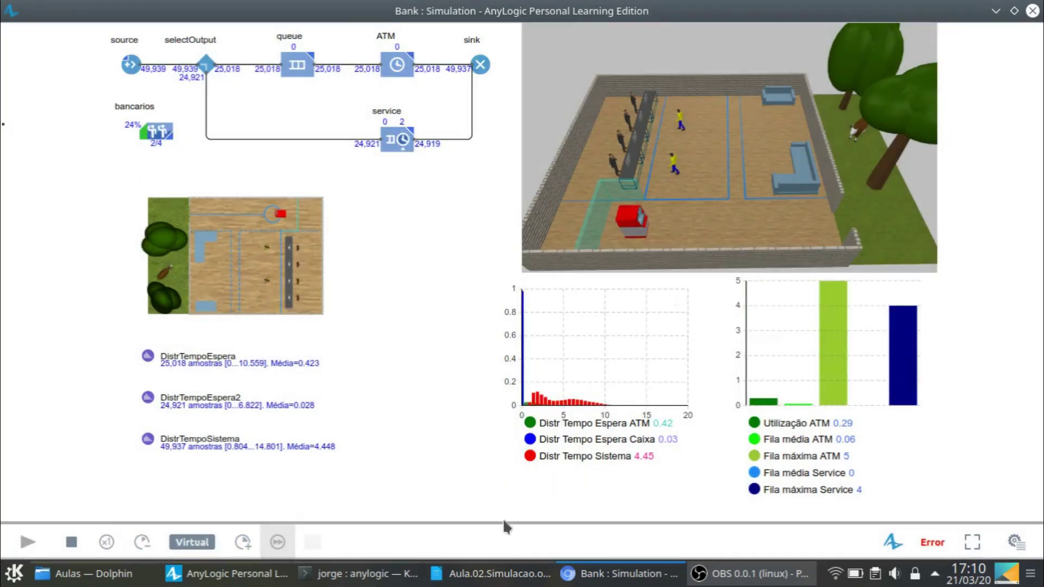
mouse_move(658, 421)
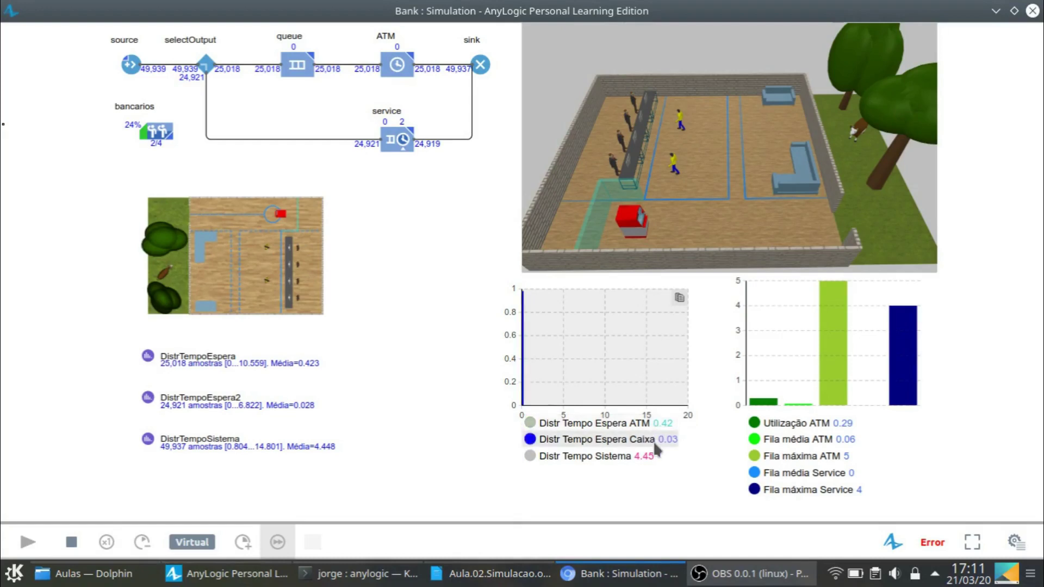
mouse_move(637, 462)
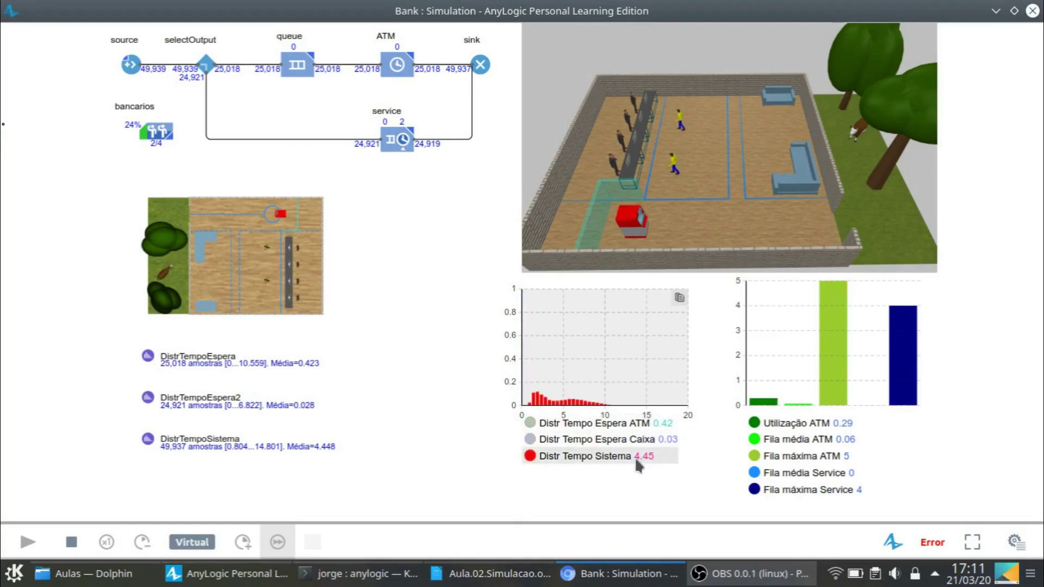
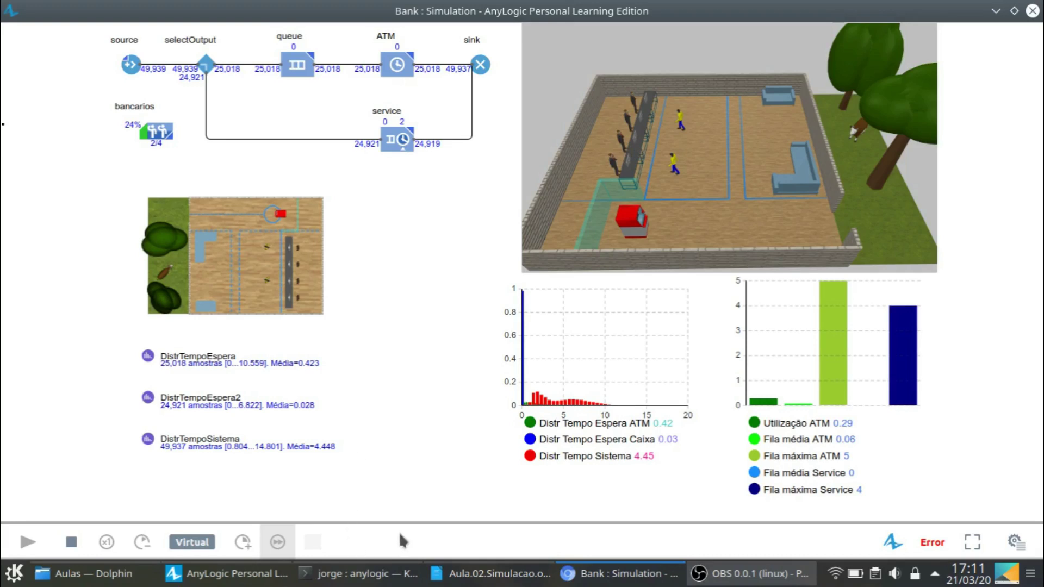
click(71, 542)
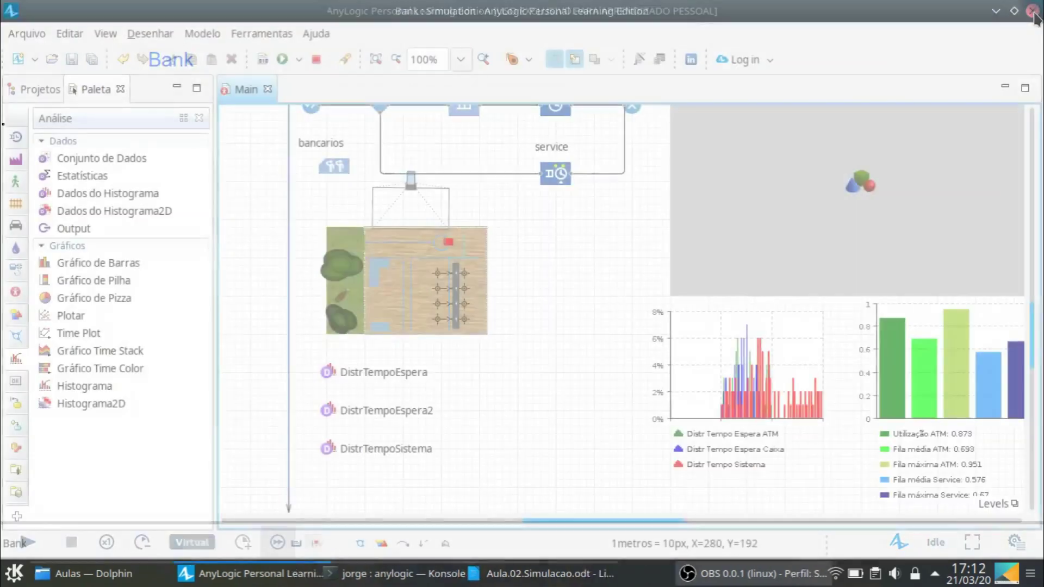
click(1033, 11)
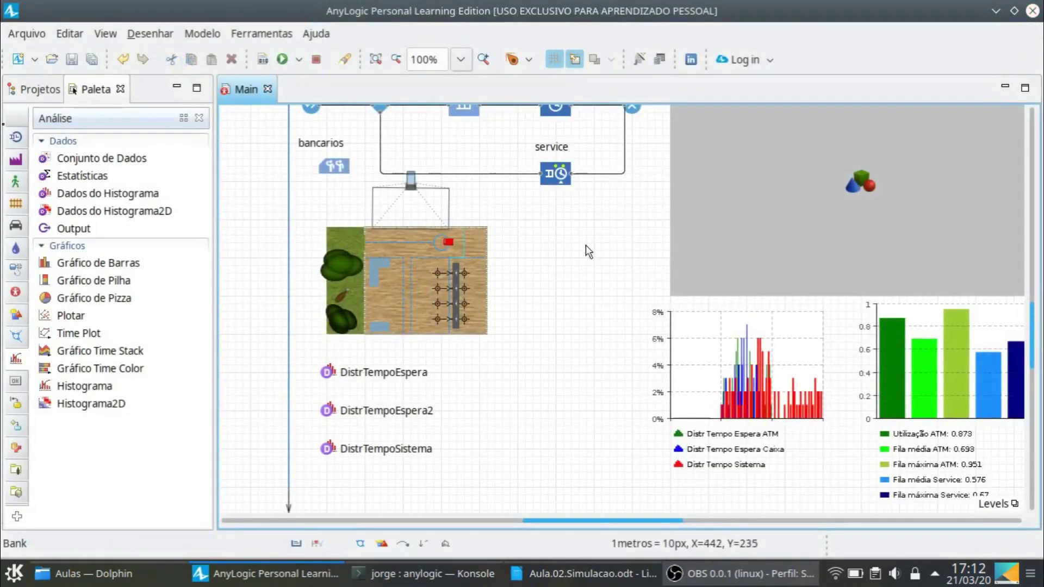
Reopen the properties view for the bancarios resource pool and set its capacity to 2
click(341, 169)
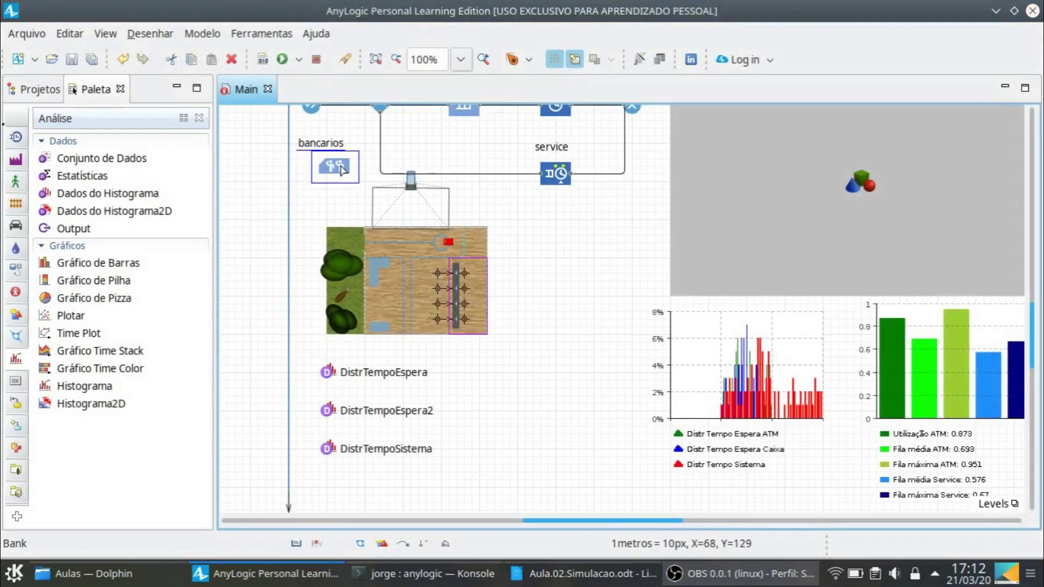
click(105, 33)
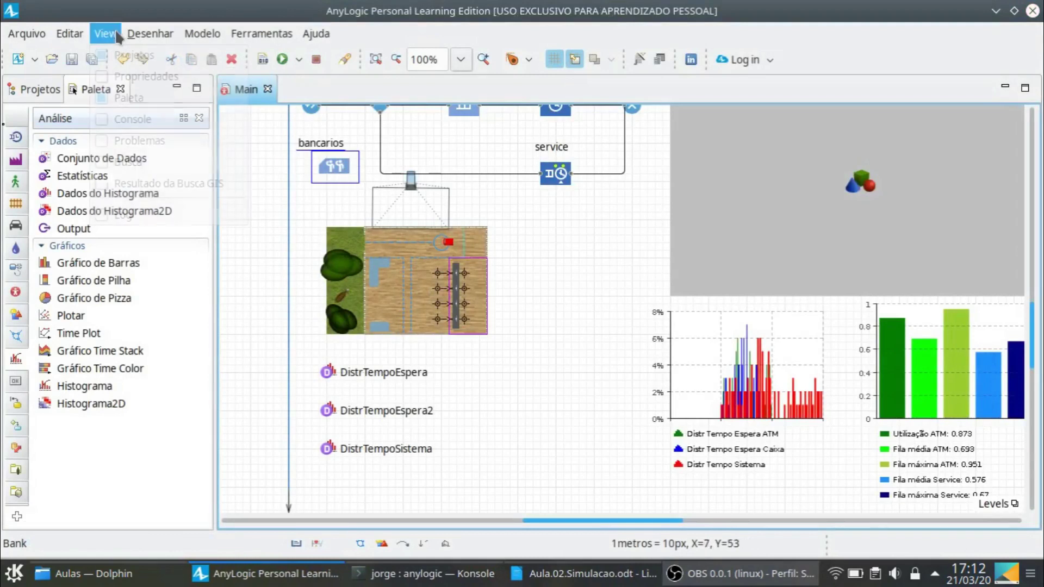
click(125, 81)
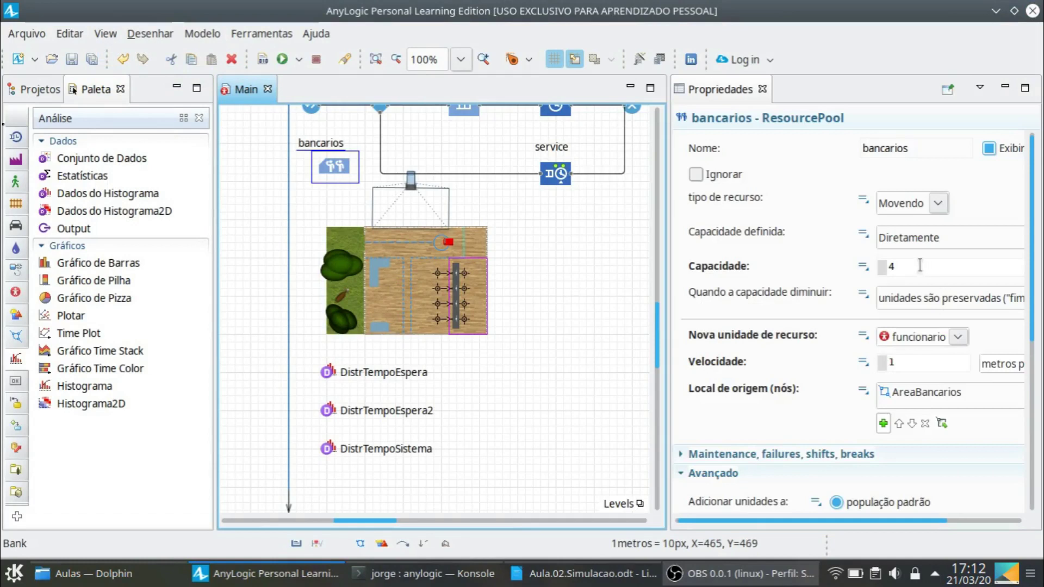
double_click(909, 268)
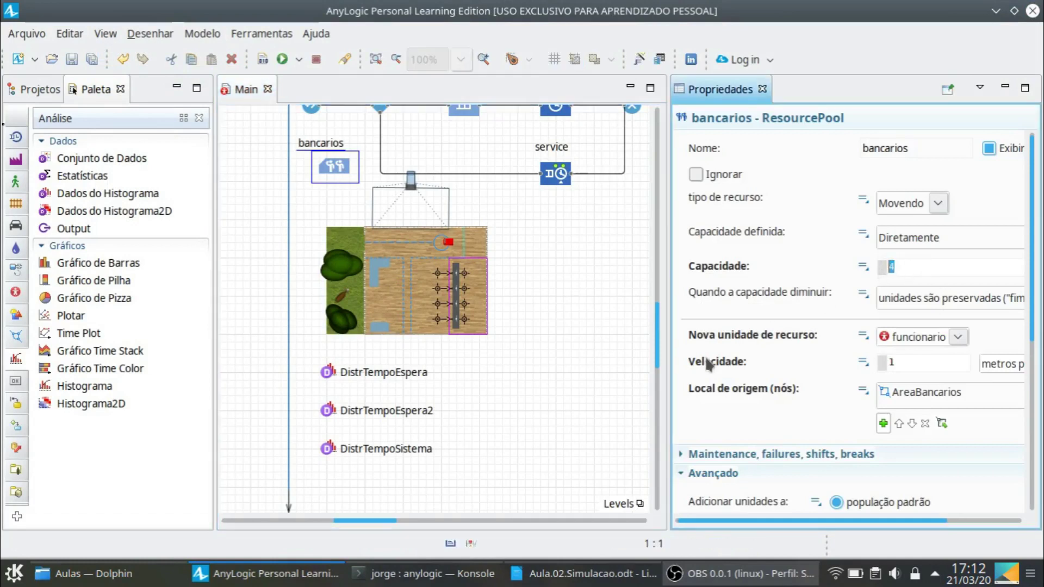
text(2)
Rerun the Bank simulation as fast as possible to check the time distributions with the reduced bancarios capacity
click(283, 59)
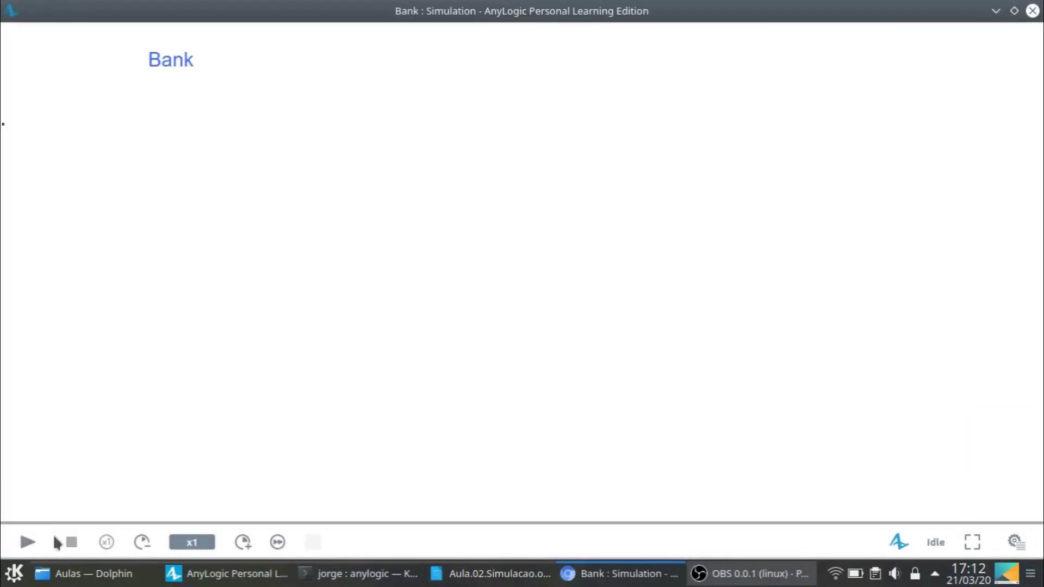
click(27, 543)
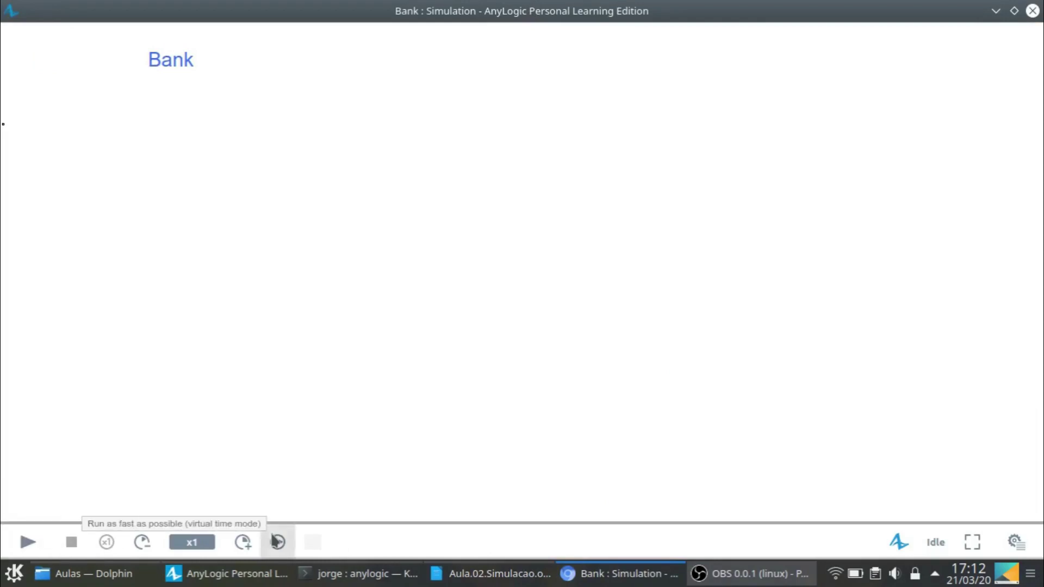
click(277, 542)
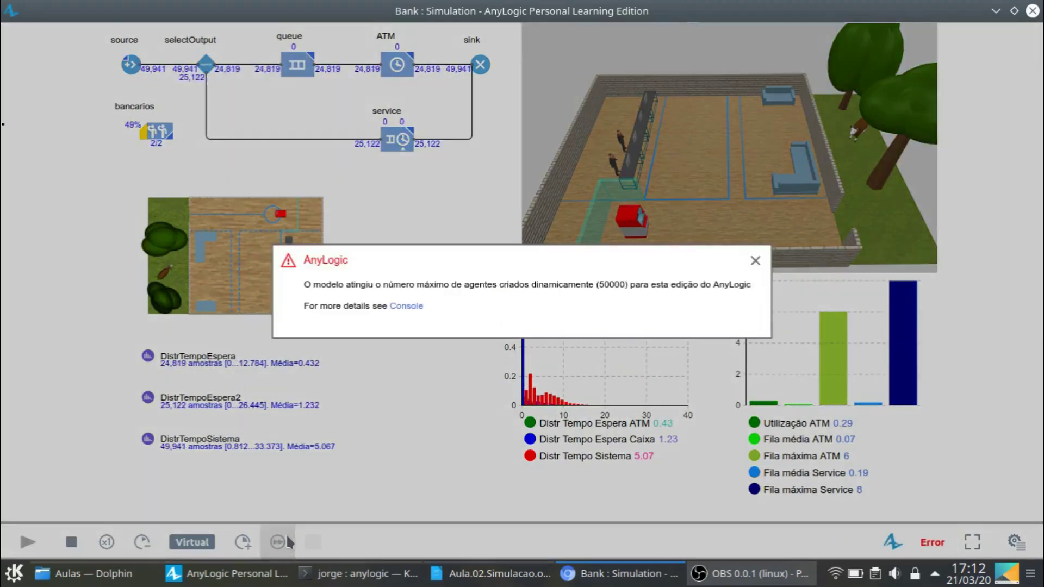
click(755, 261)
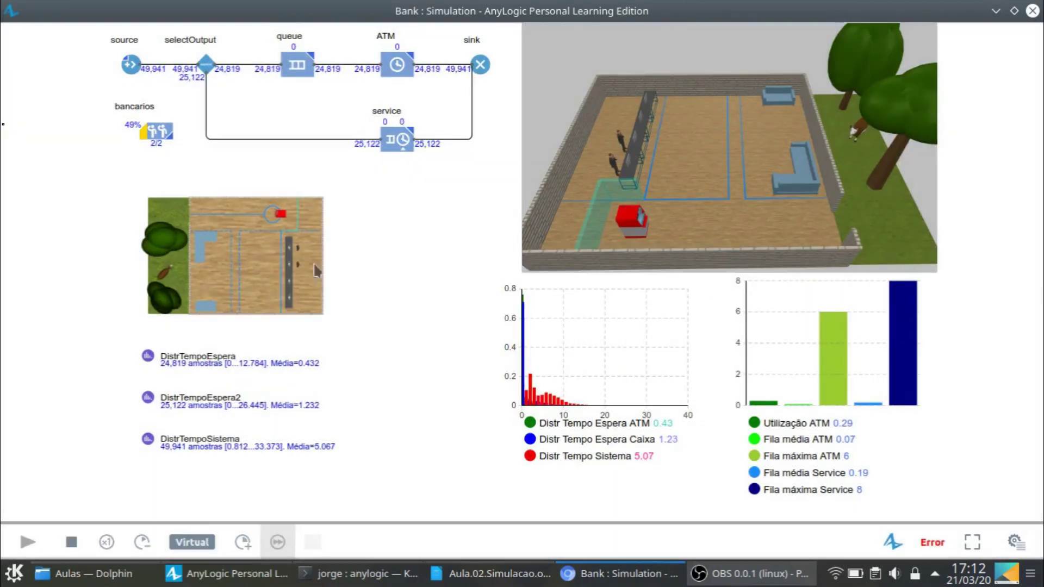